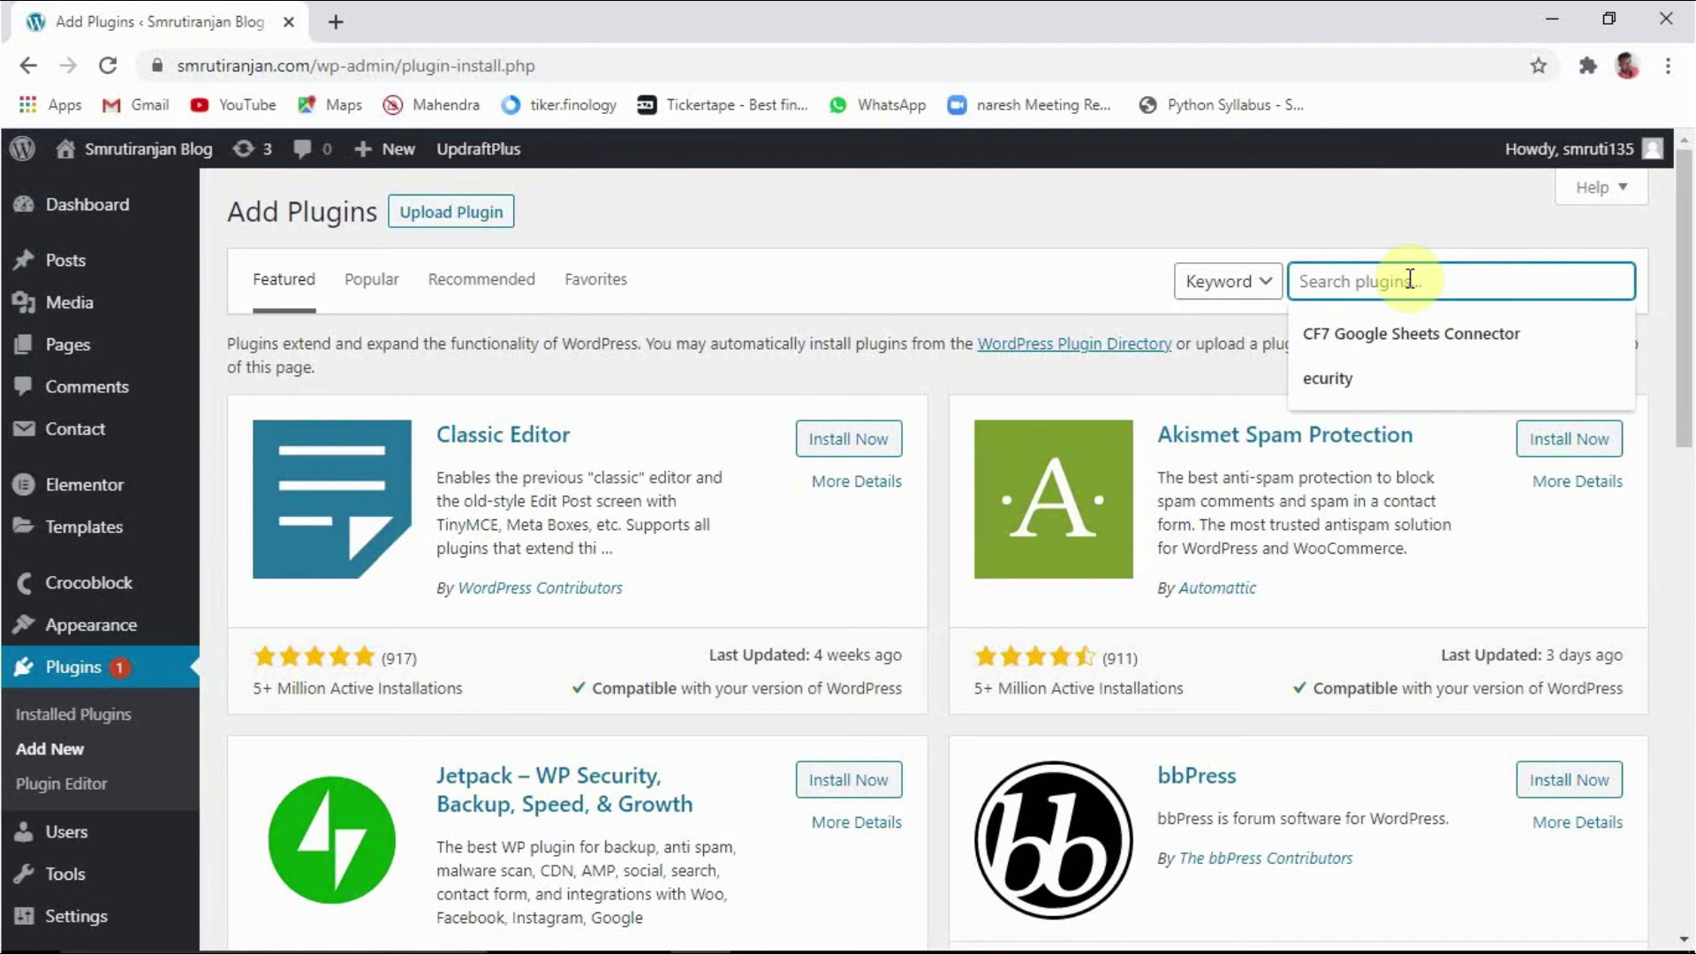
Step: Search the plugin directory for iThemes, then install and activate iThemes Security
text(iThemes)
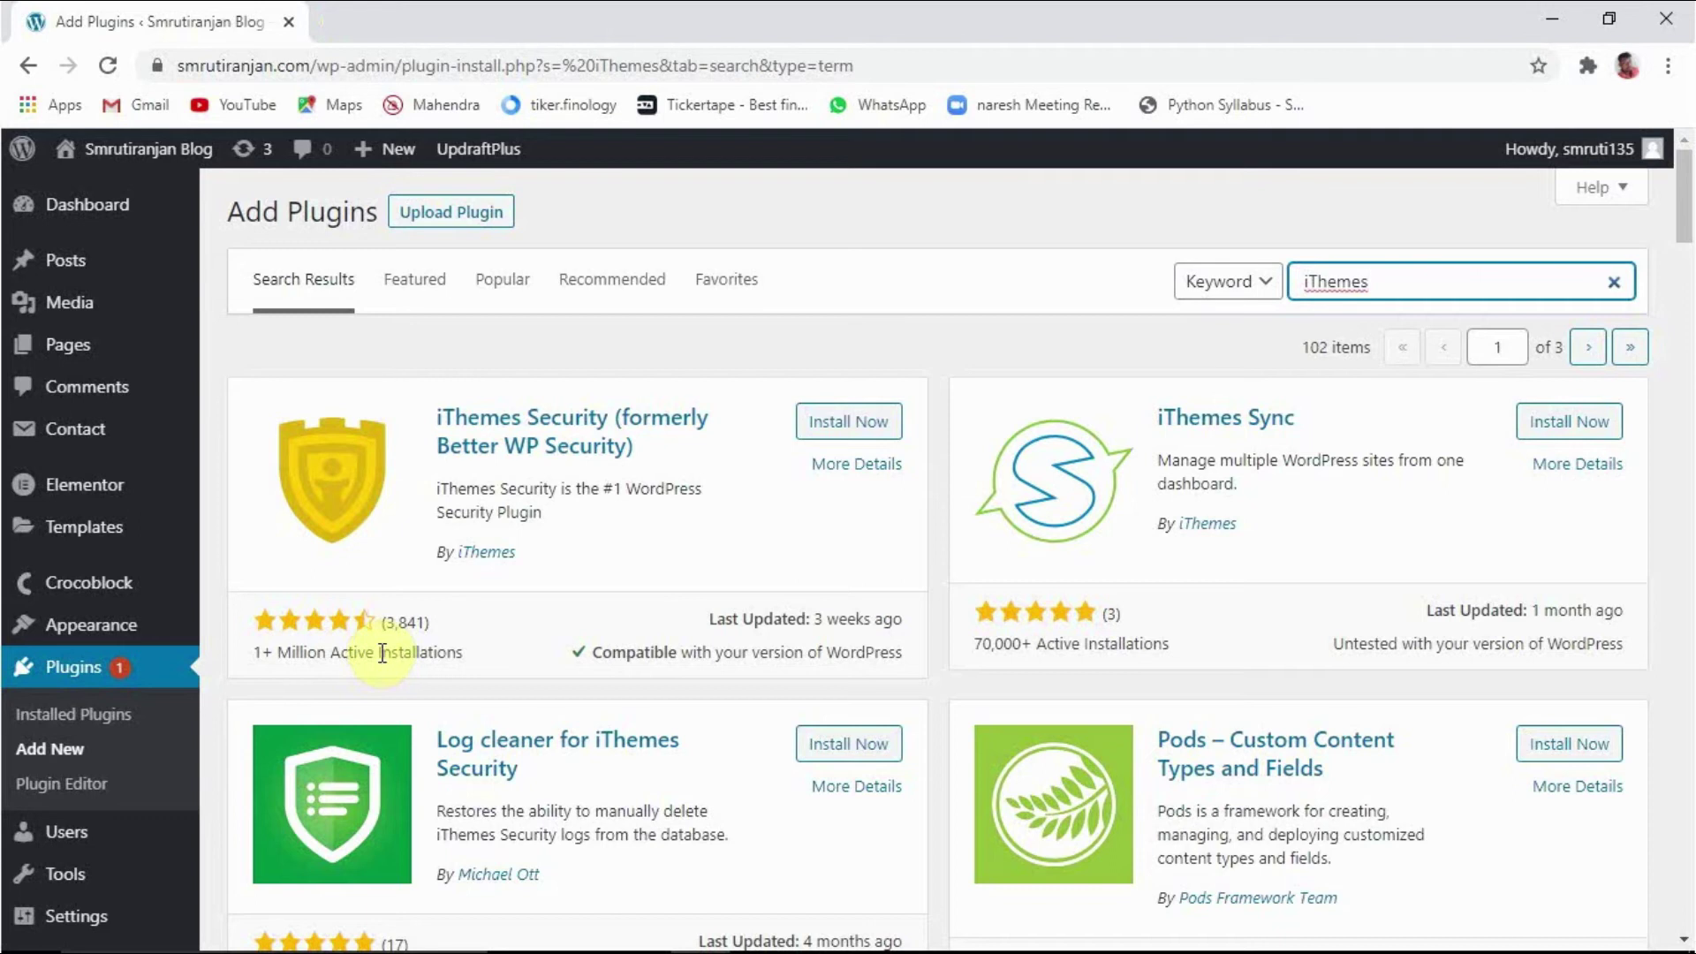
click(848, 423)
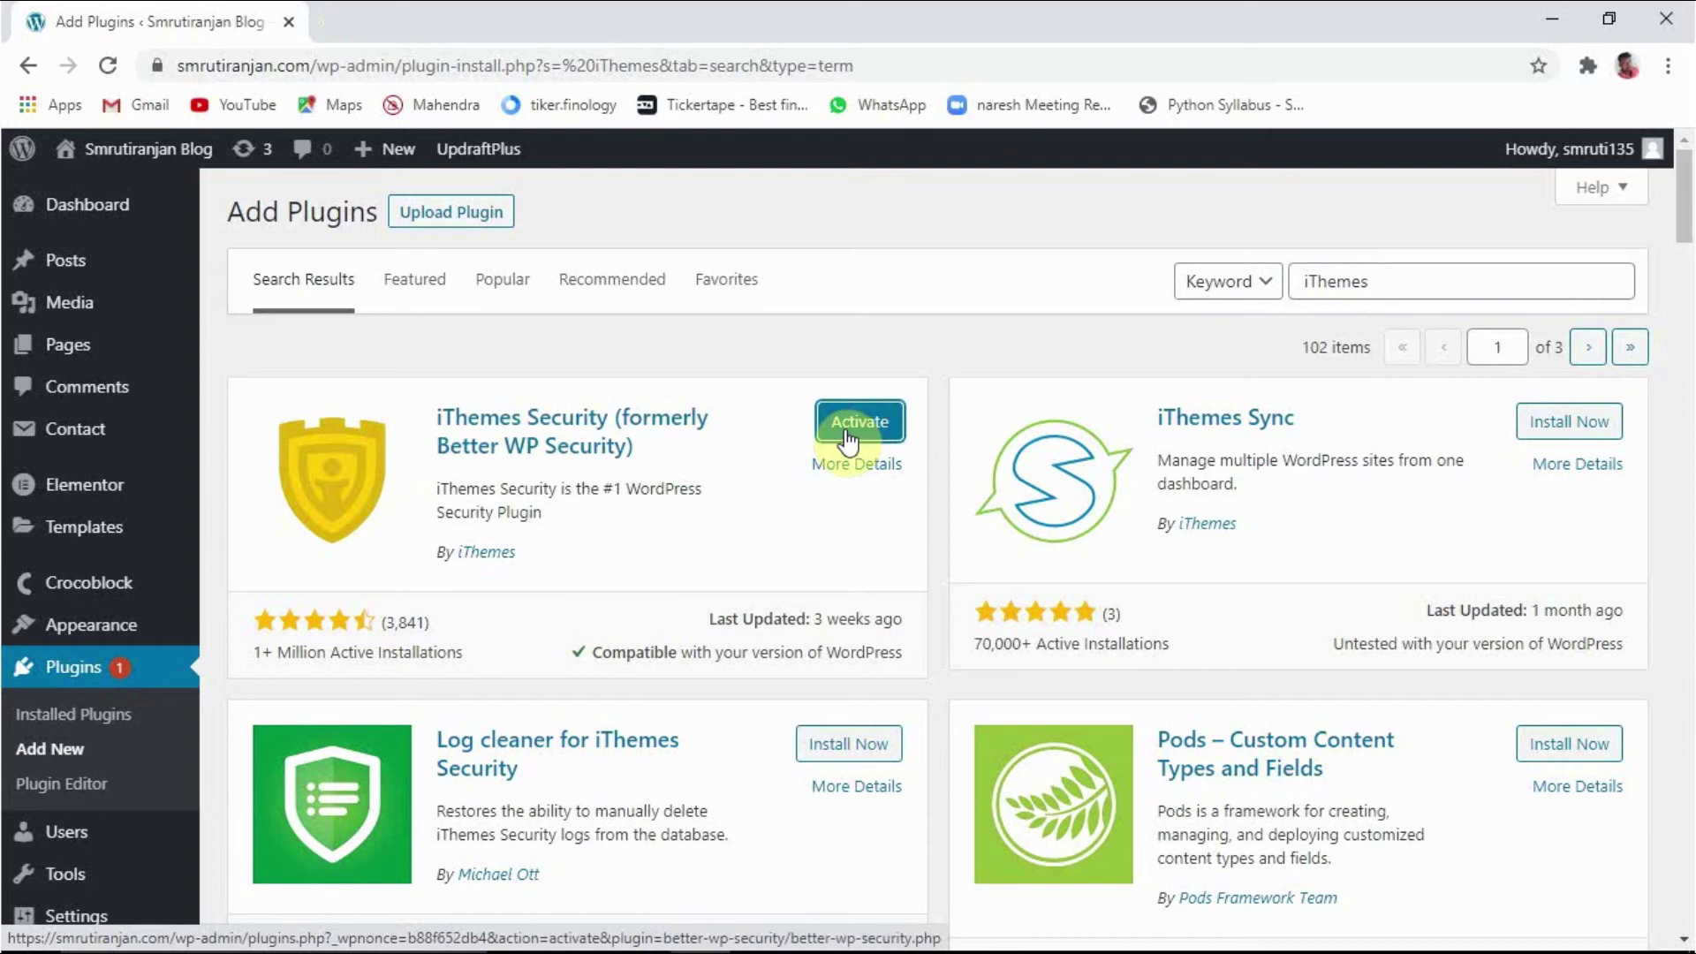
click(848, 424)
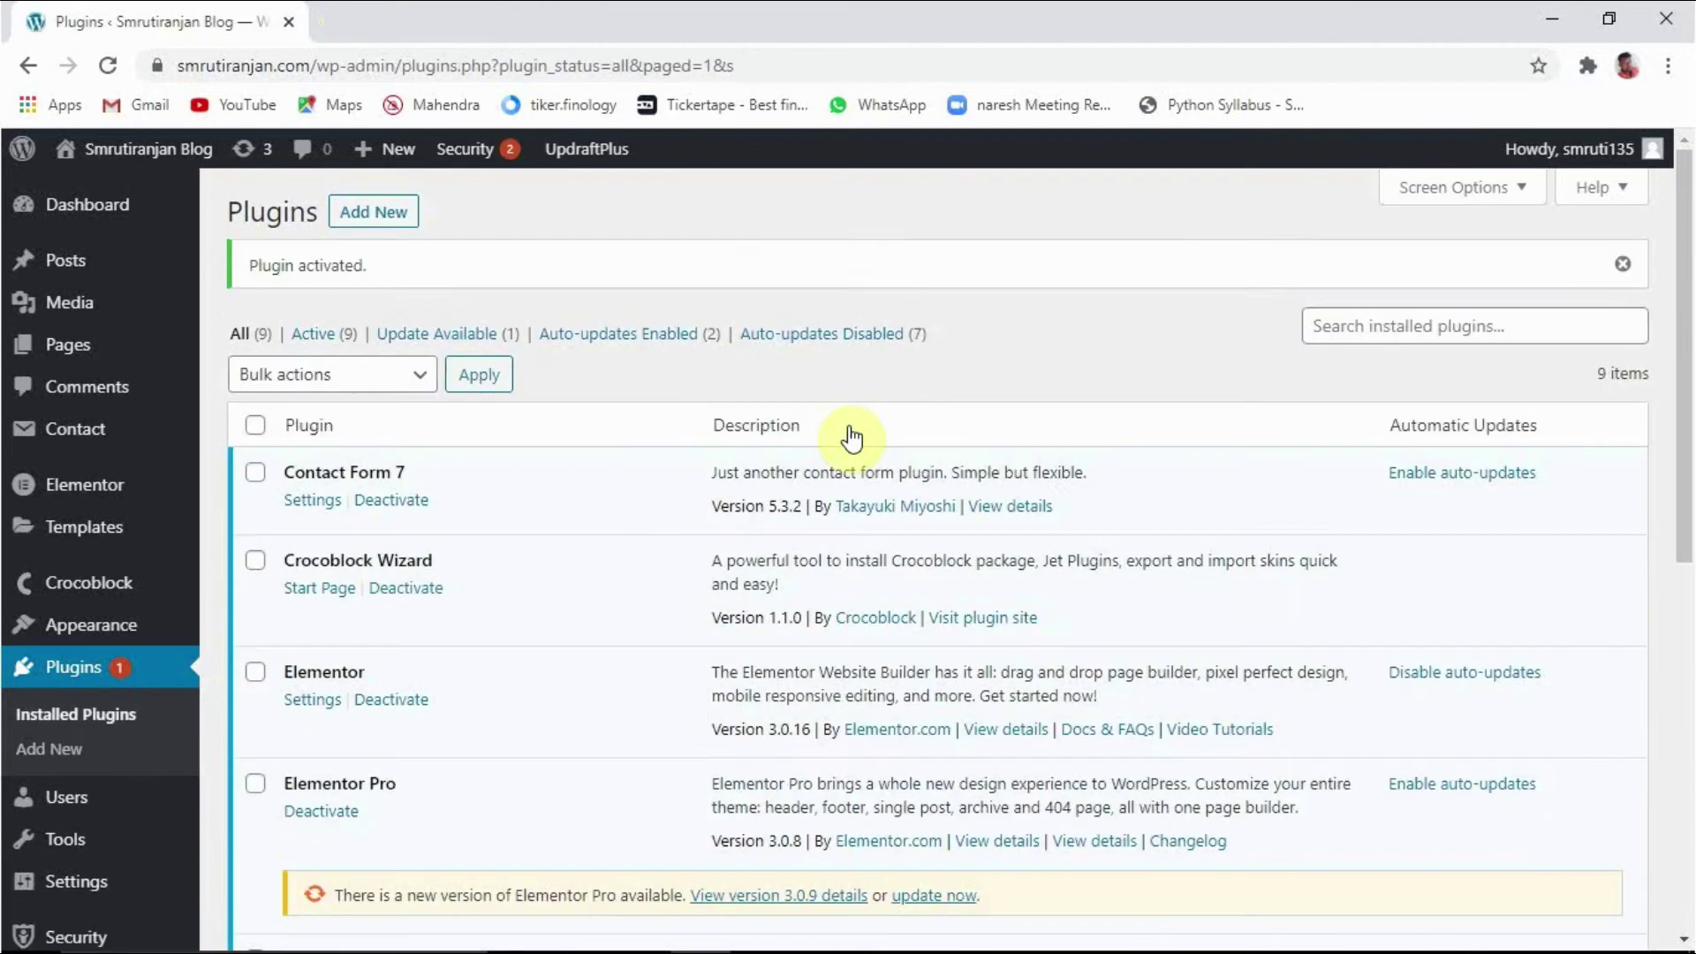
Step: Go to the iThemes Security Settings link on the Plugins list to bring up its Security Check
scroll(649, 552, down, 8)
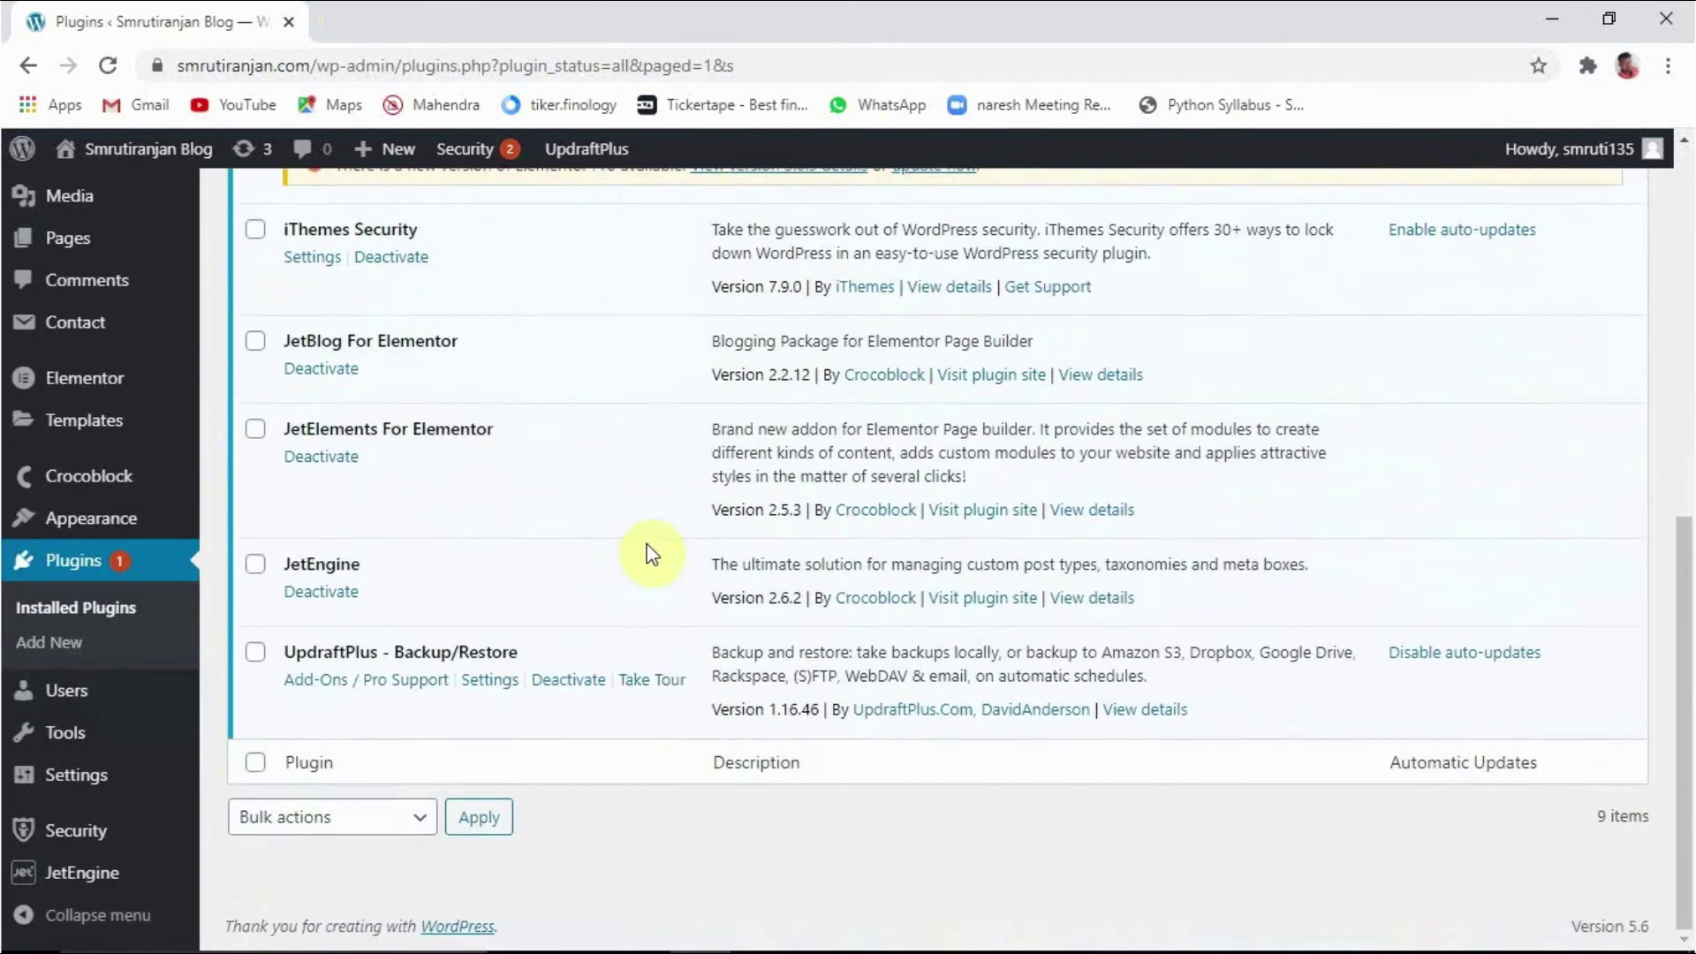
scroll(654, 547, up, 5)
scroll(654, 548, down, 3)
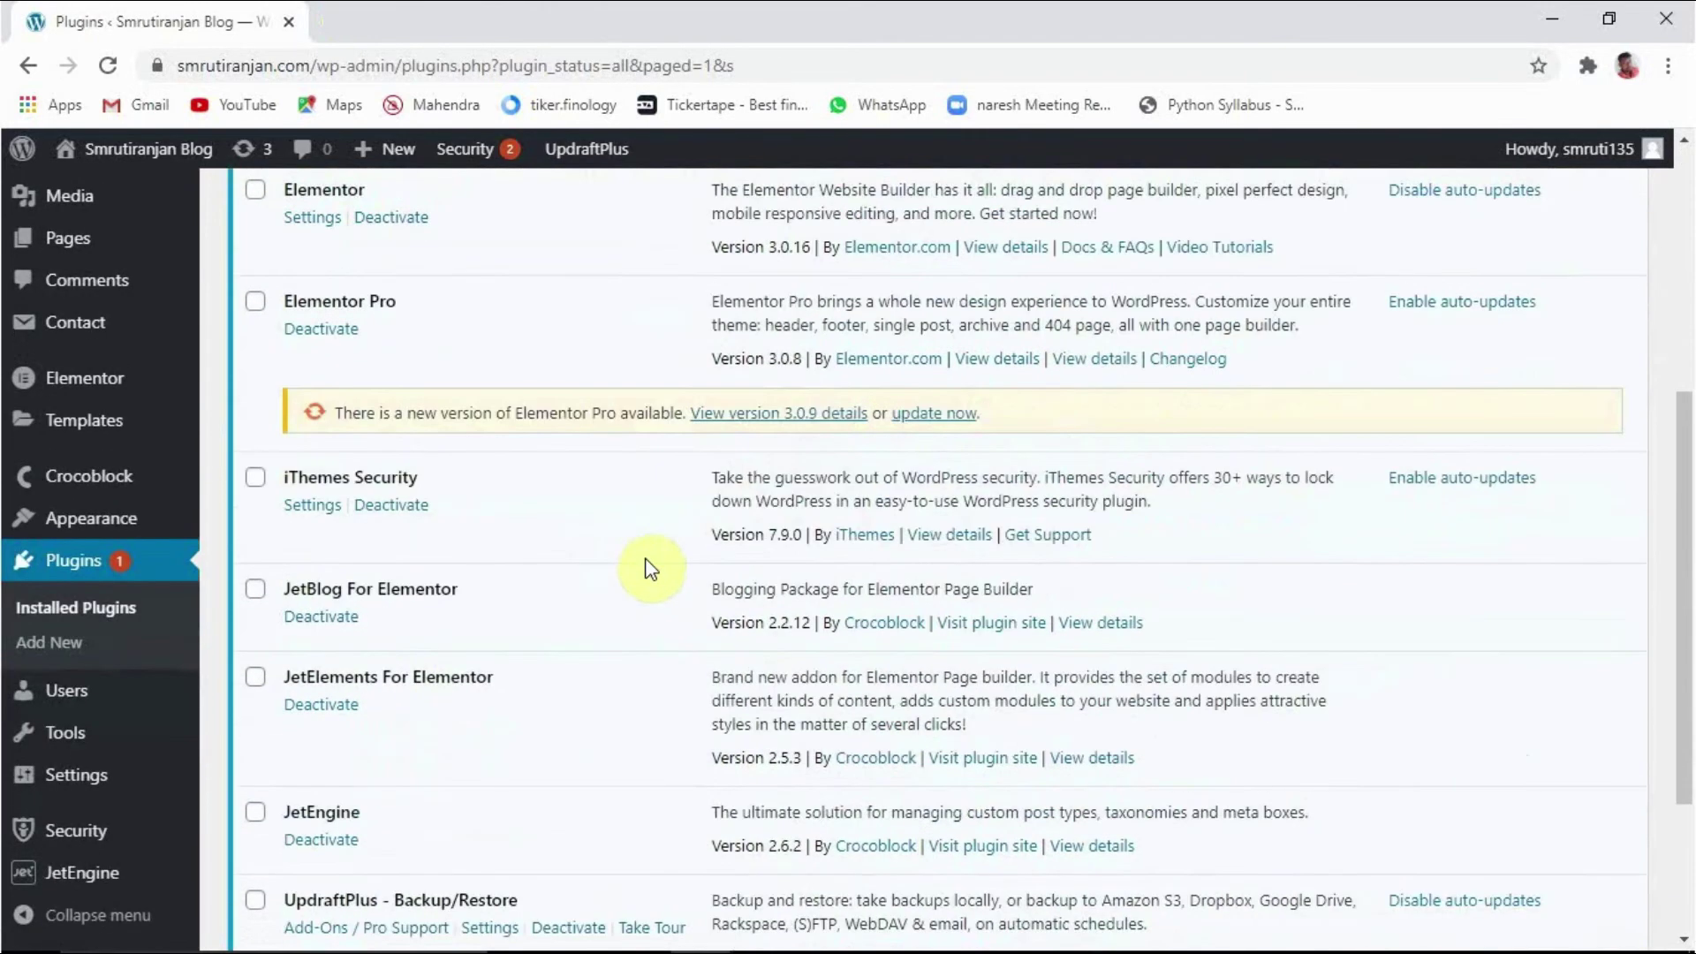
scroll(649, 565, up, 4)
scroll(645, 570, down, 1)
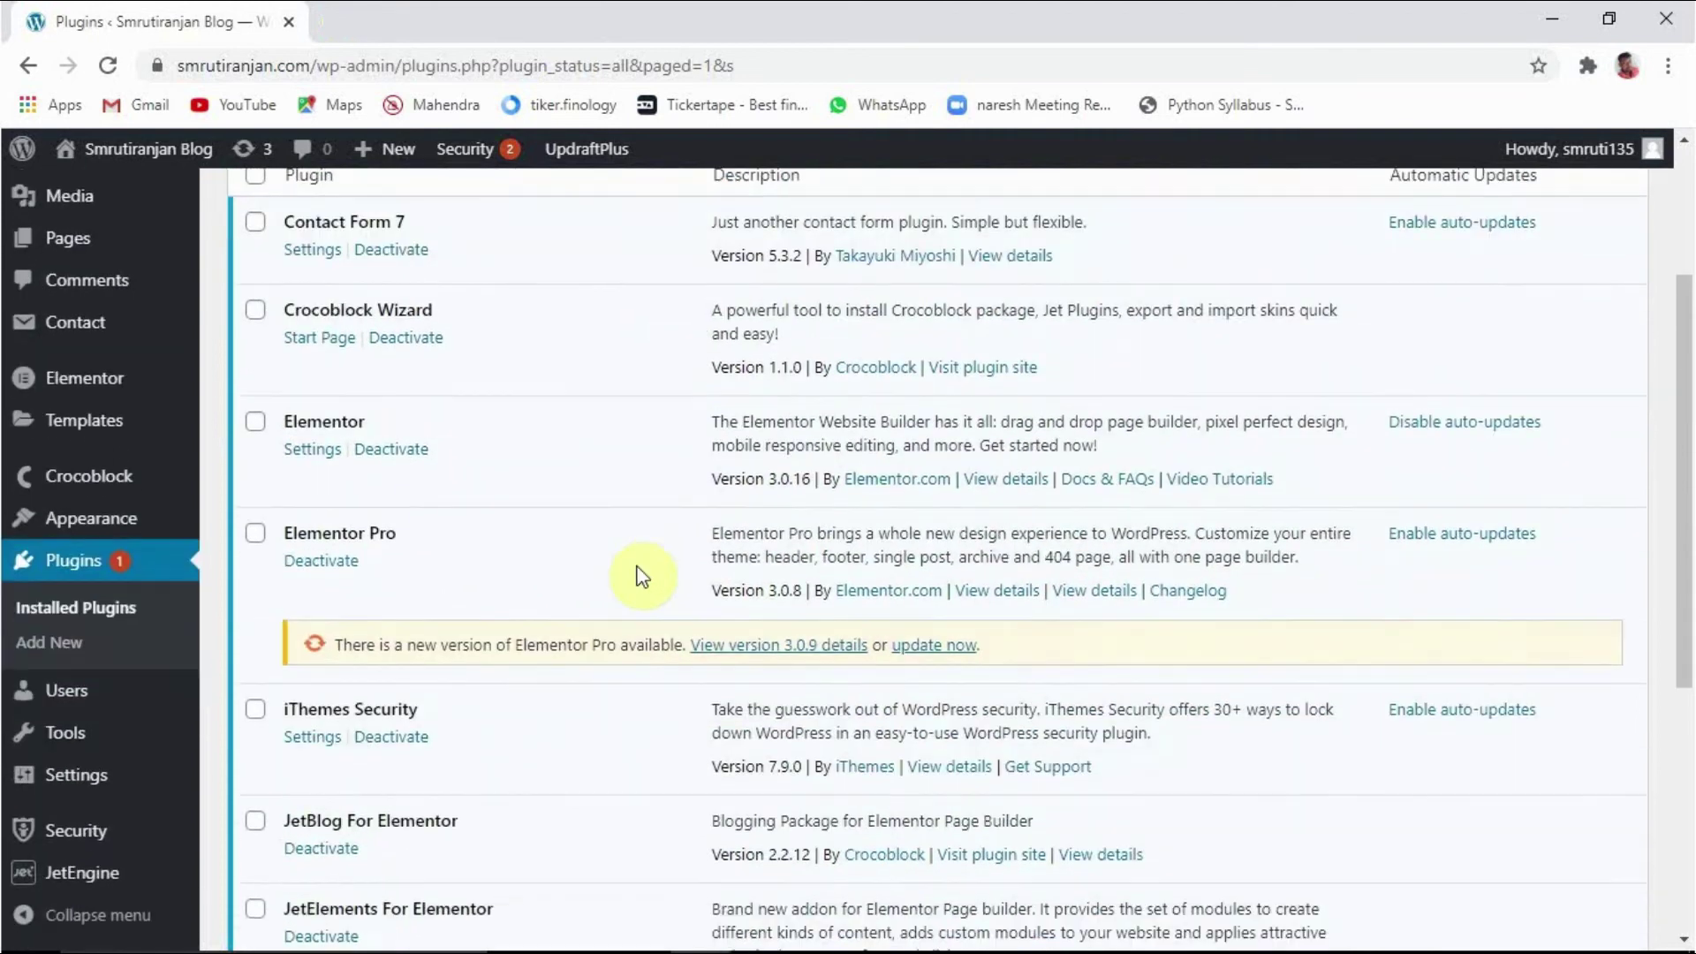
scroll(642, 576, down, 1)
click(314, 630)
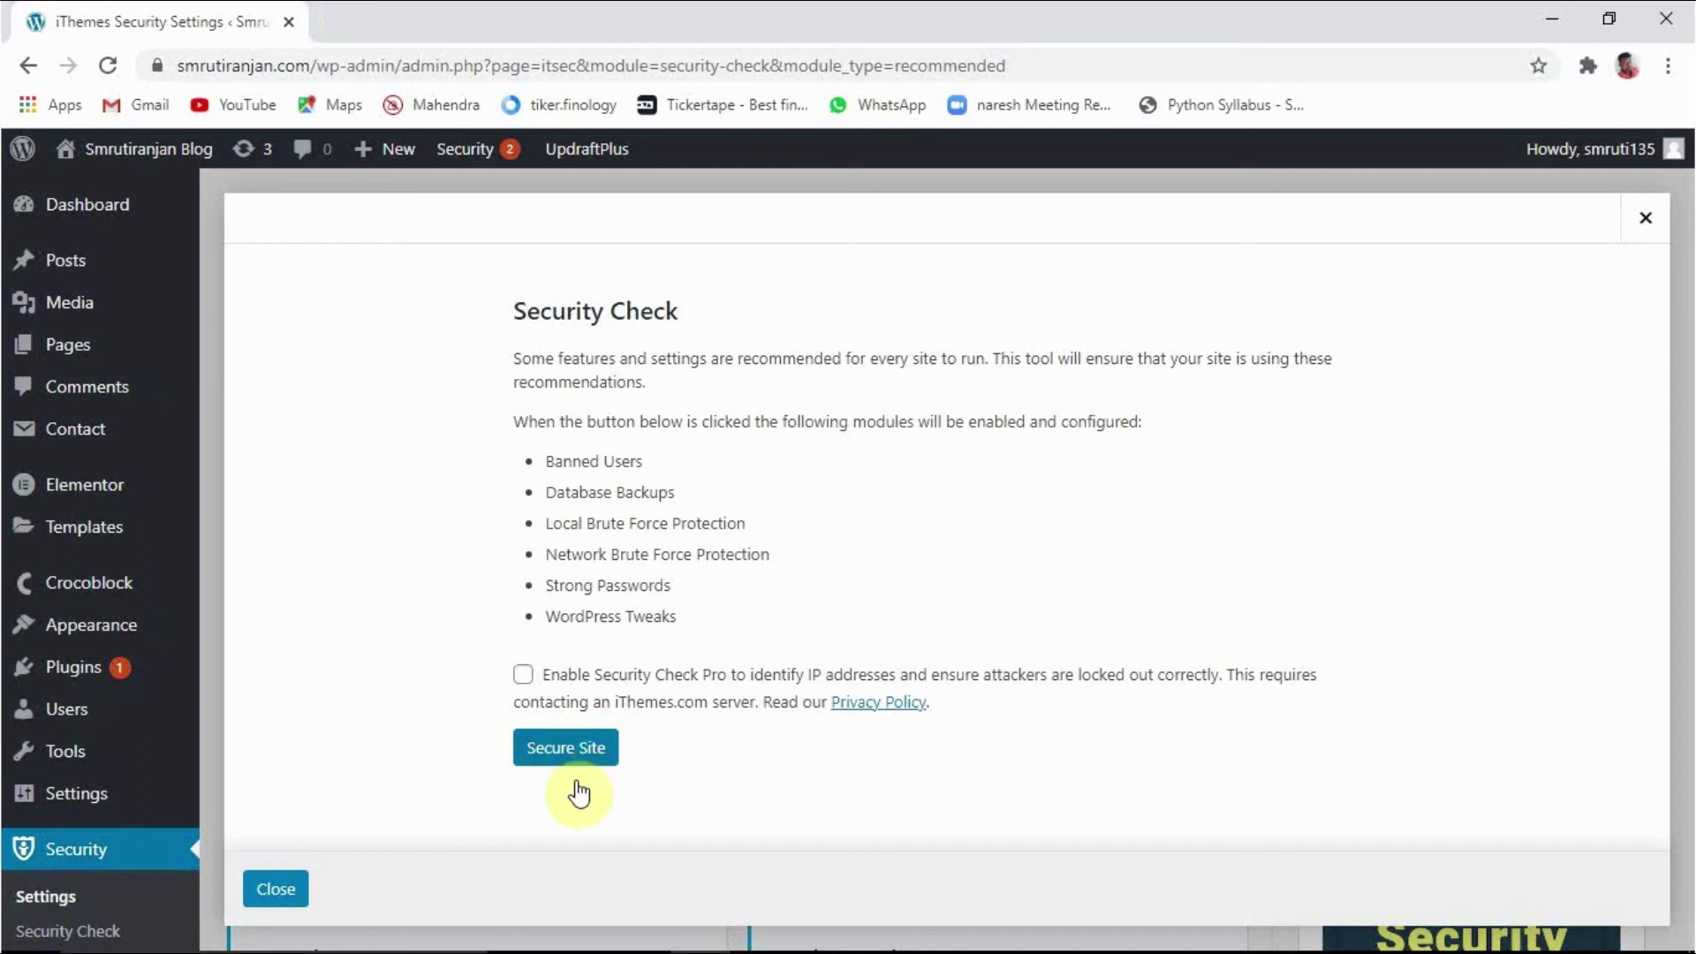
Step: Apply Secure Site's recommended modules, then turn on HTTP-to-HTTPS redirection and review the results
click(558, 757)
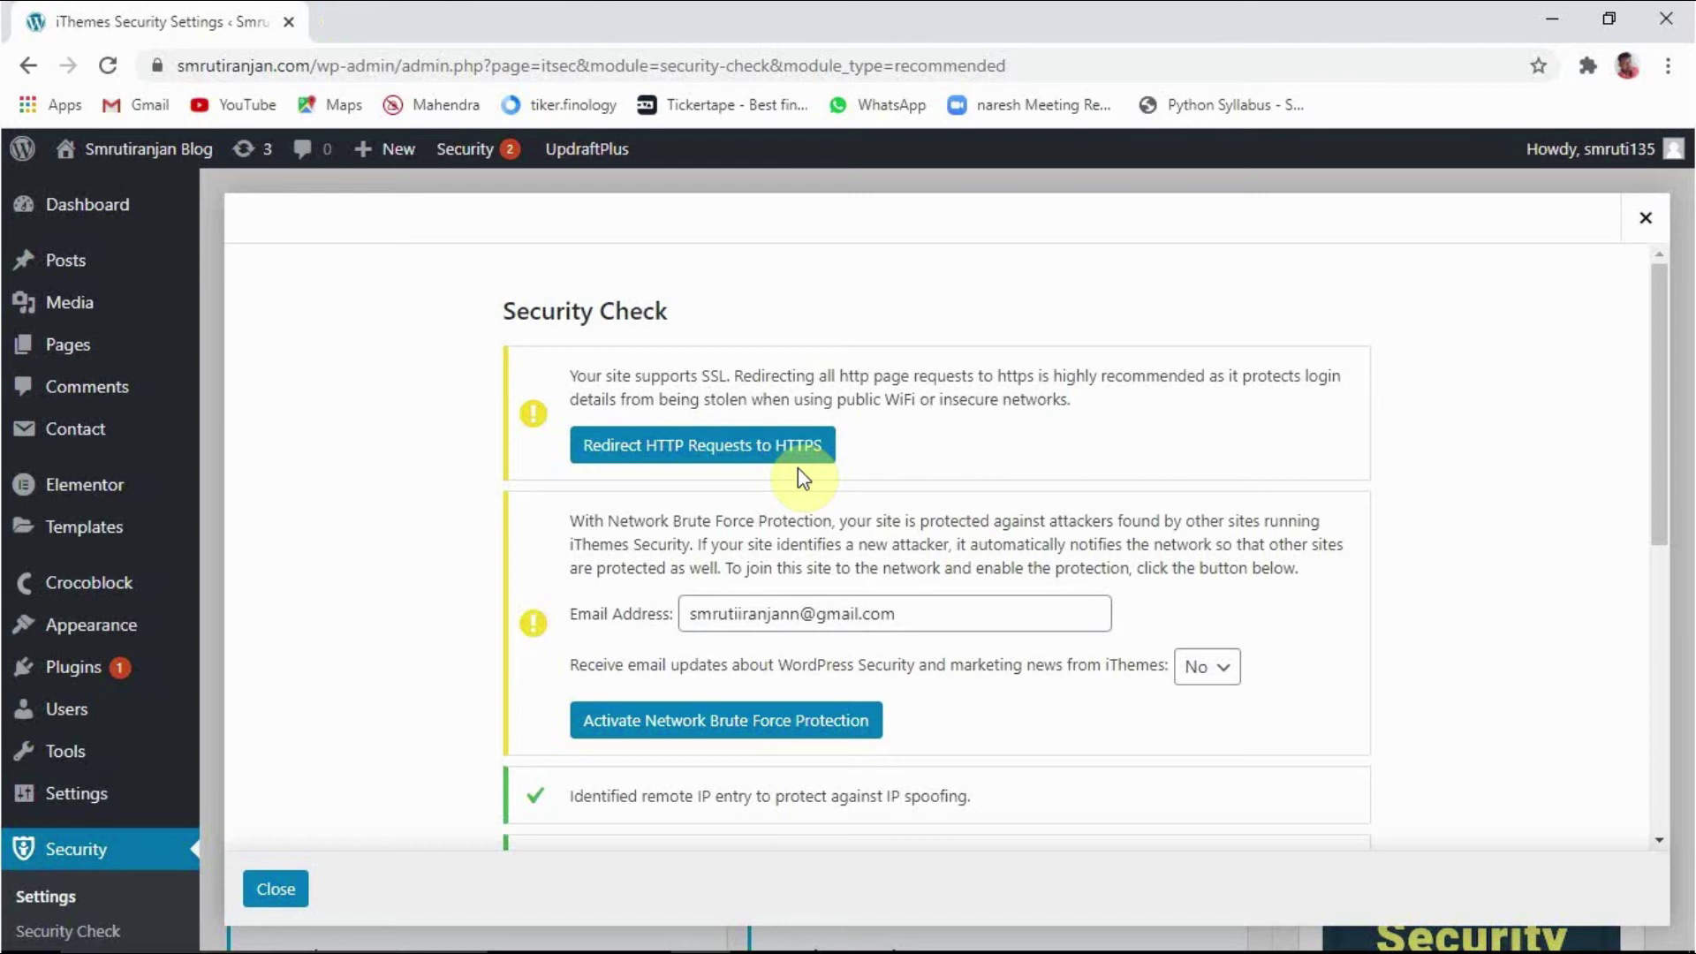
click(714, 453)
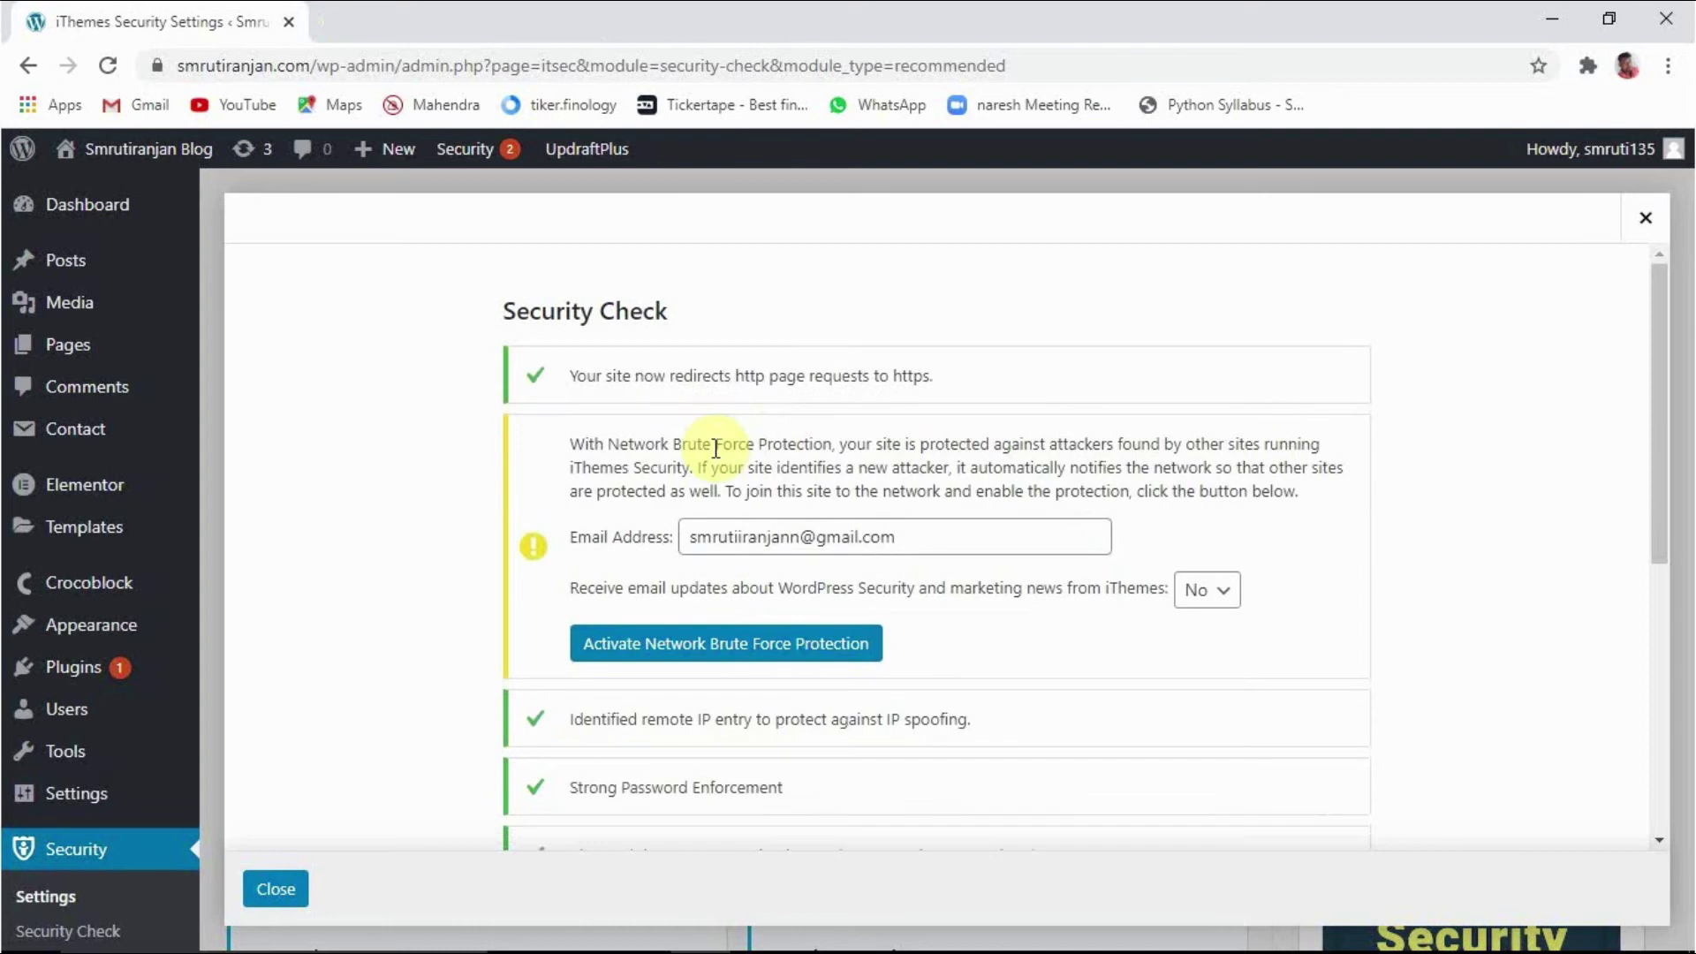
scroll(751, 459, down, 3)
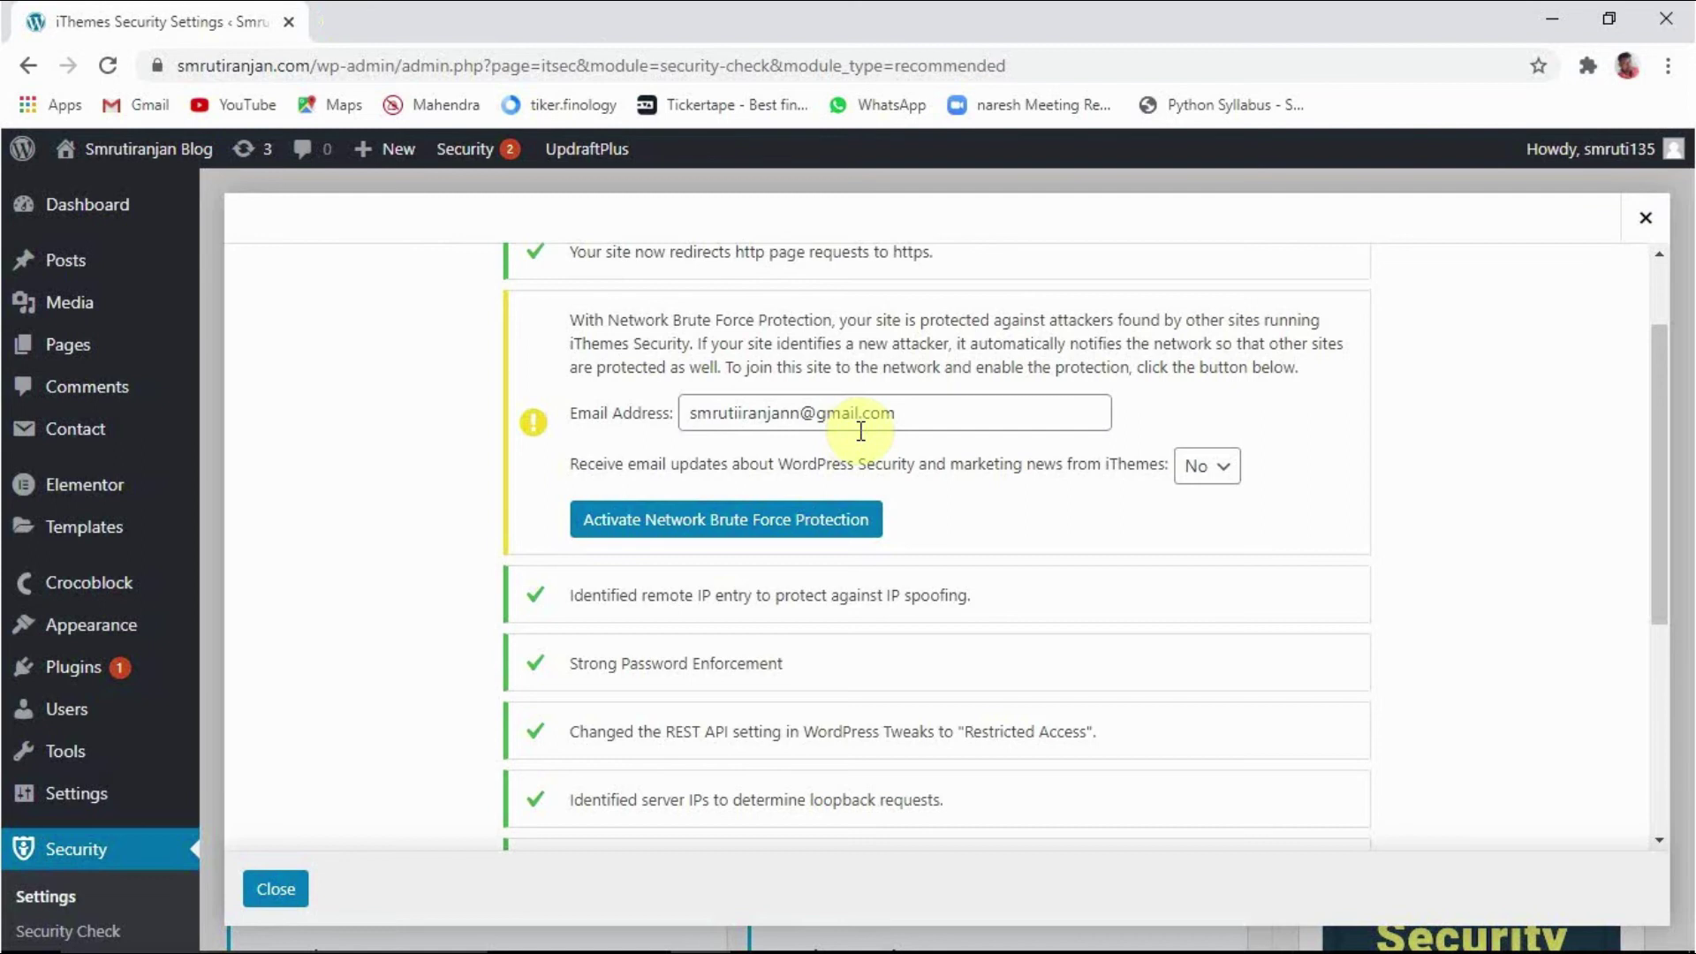
scroll(946, 523, down, 4)
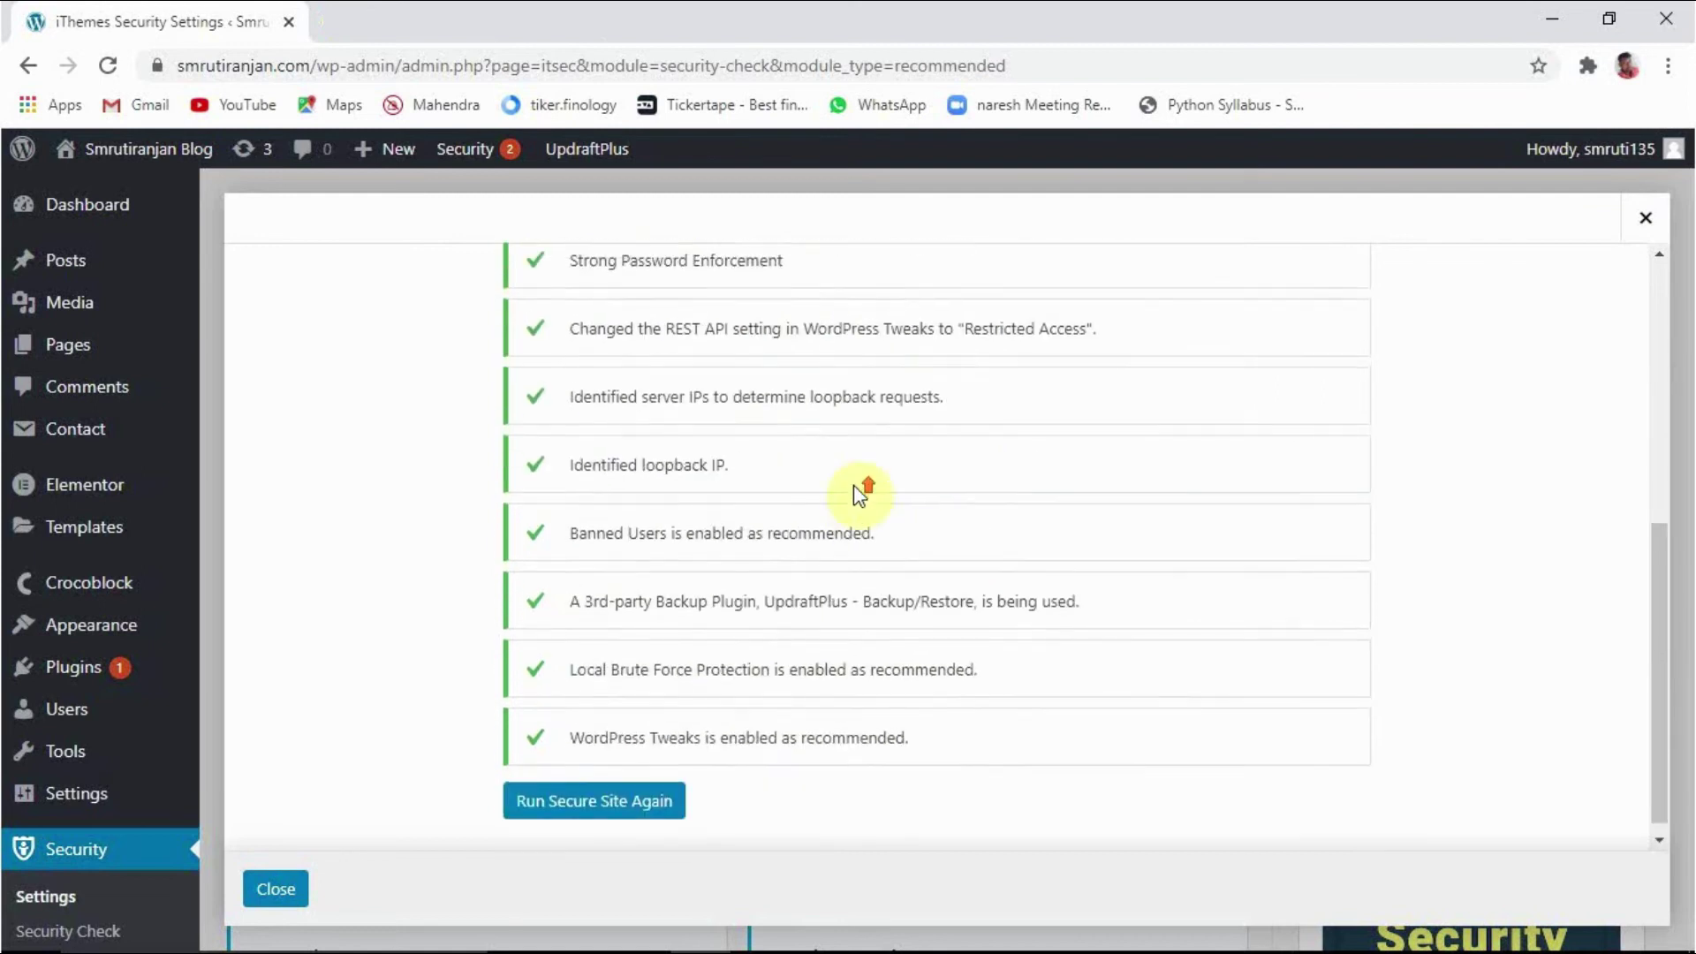
scroll(863, 492, up, 1)
scroll(864, 644, down, 2)
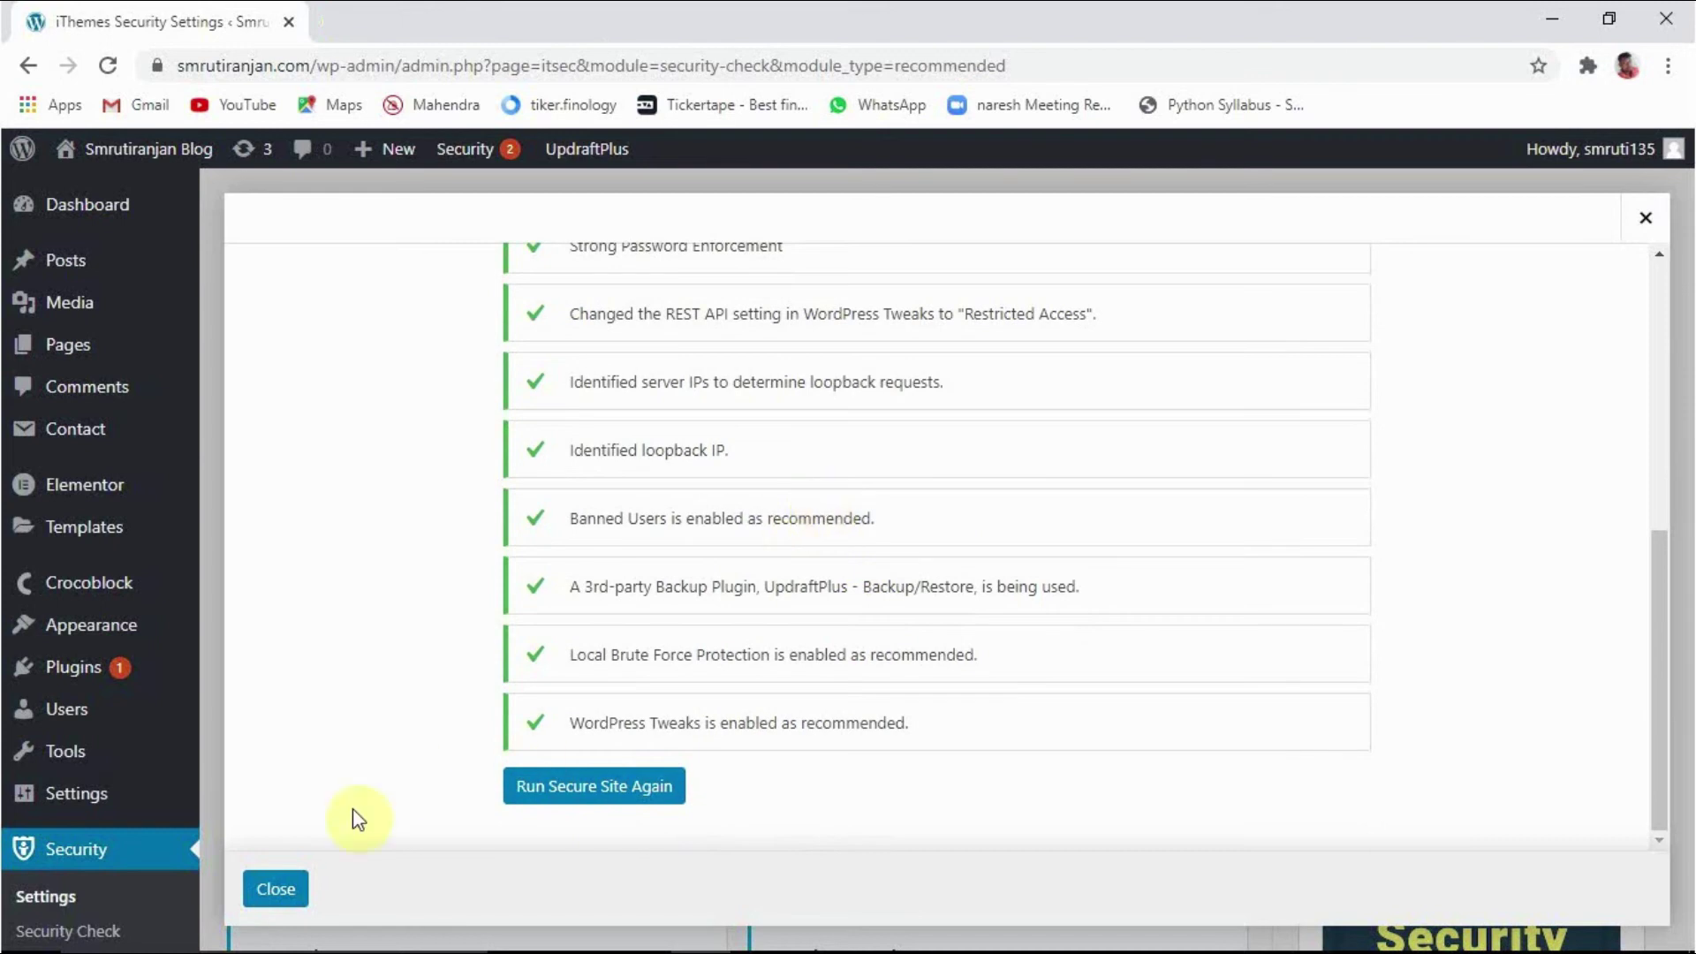
Step: Dismiss the Security Check results and enable the 404 Detection module
click(276, 890)
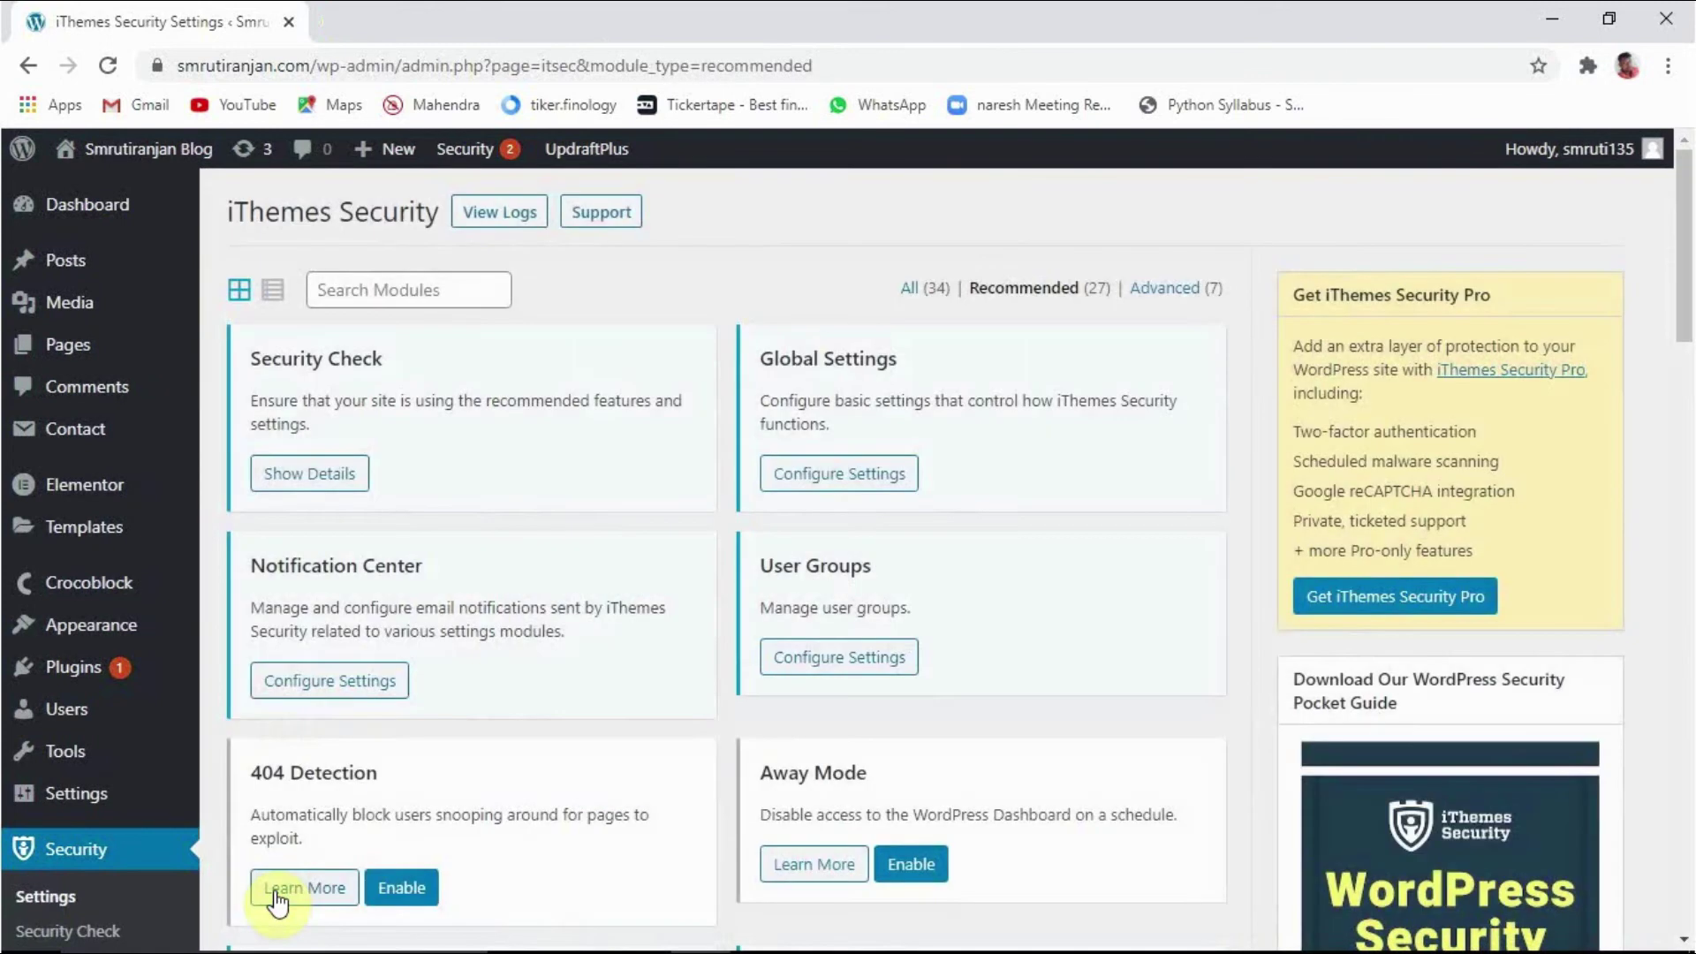
scroll(857, 689, down, 3)
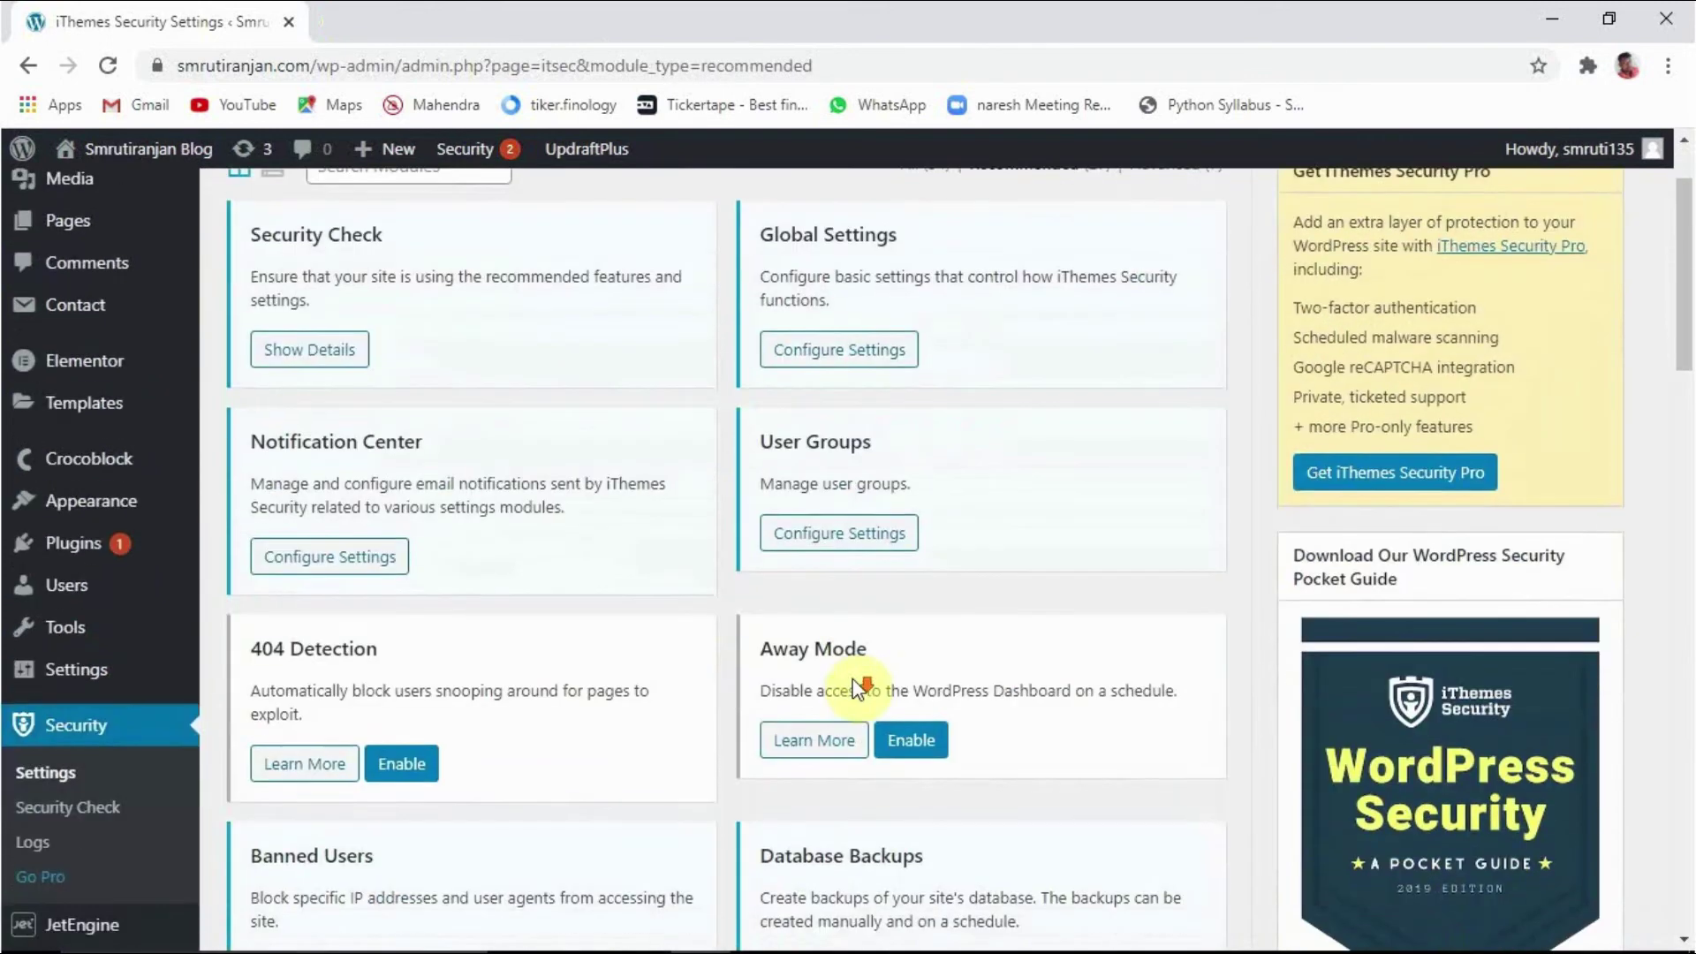
scroll(844, 669, down, 1)
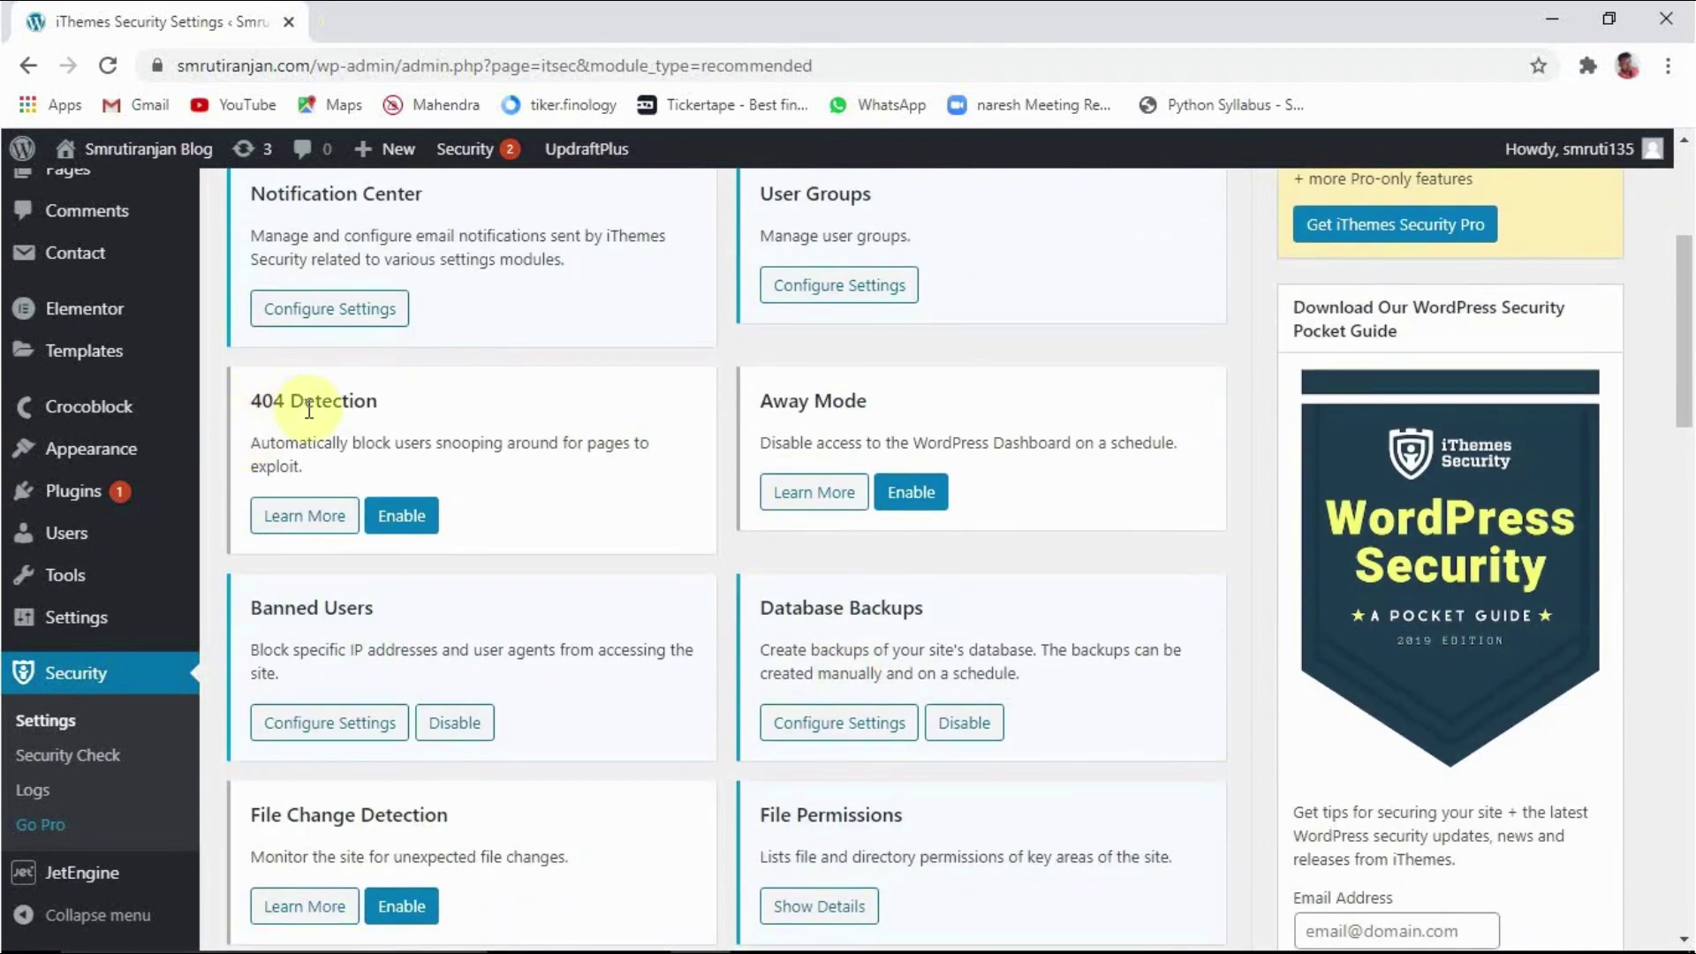
click(404, 531)
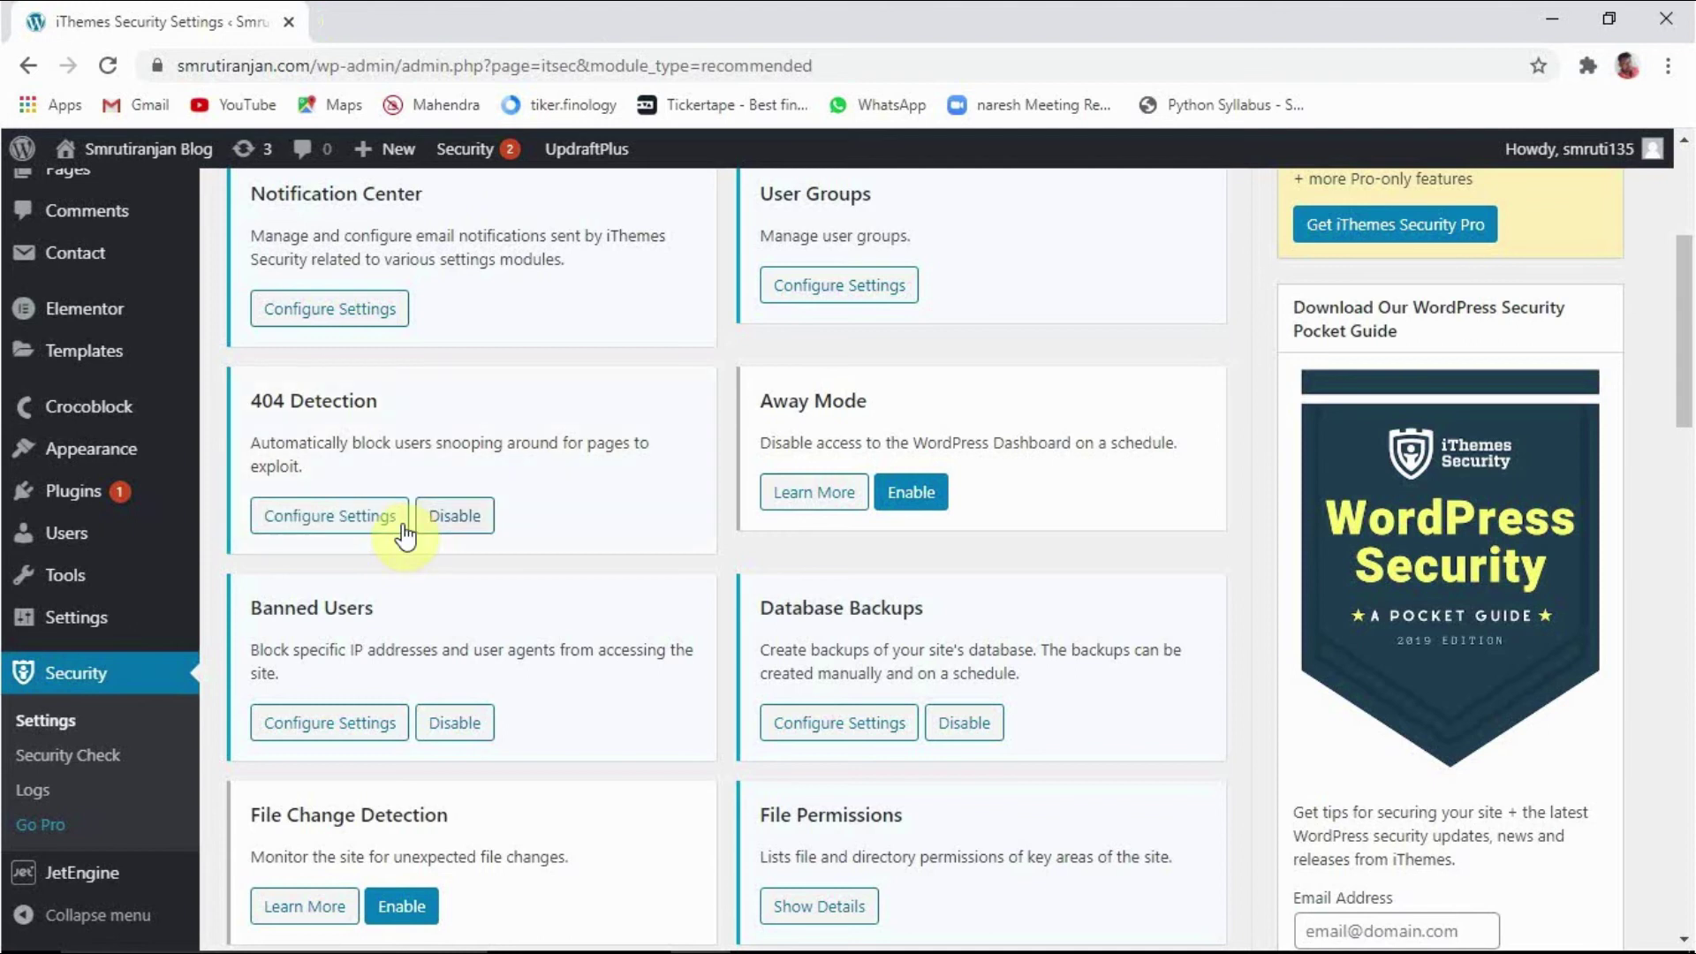
click(337, 532)
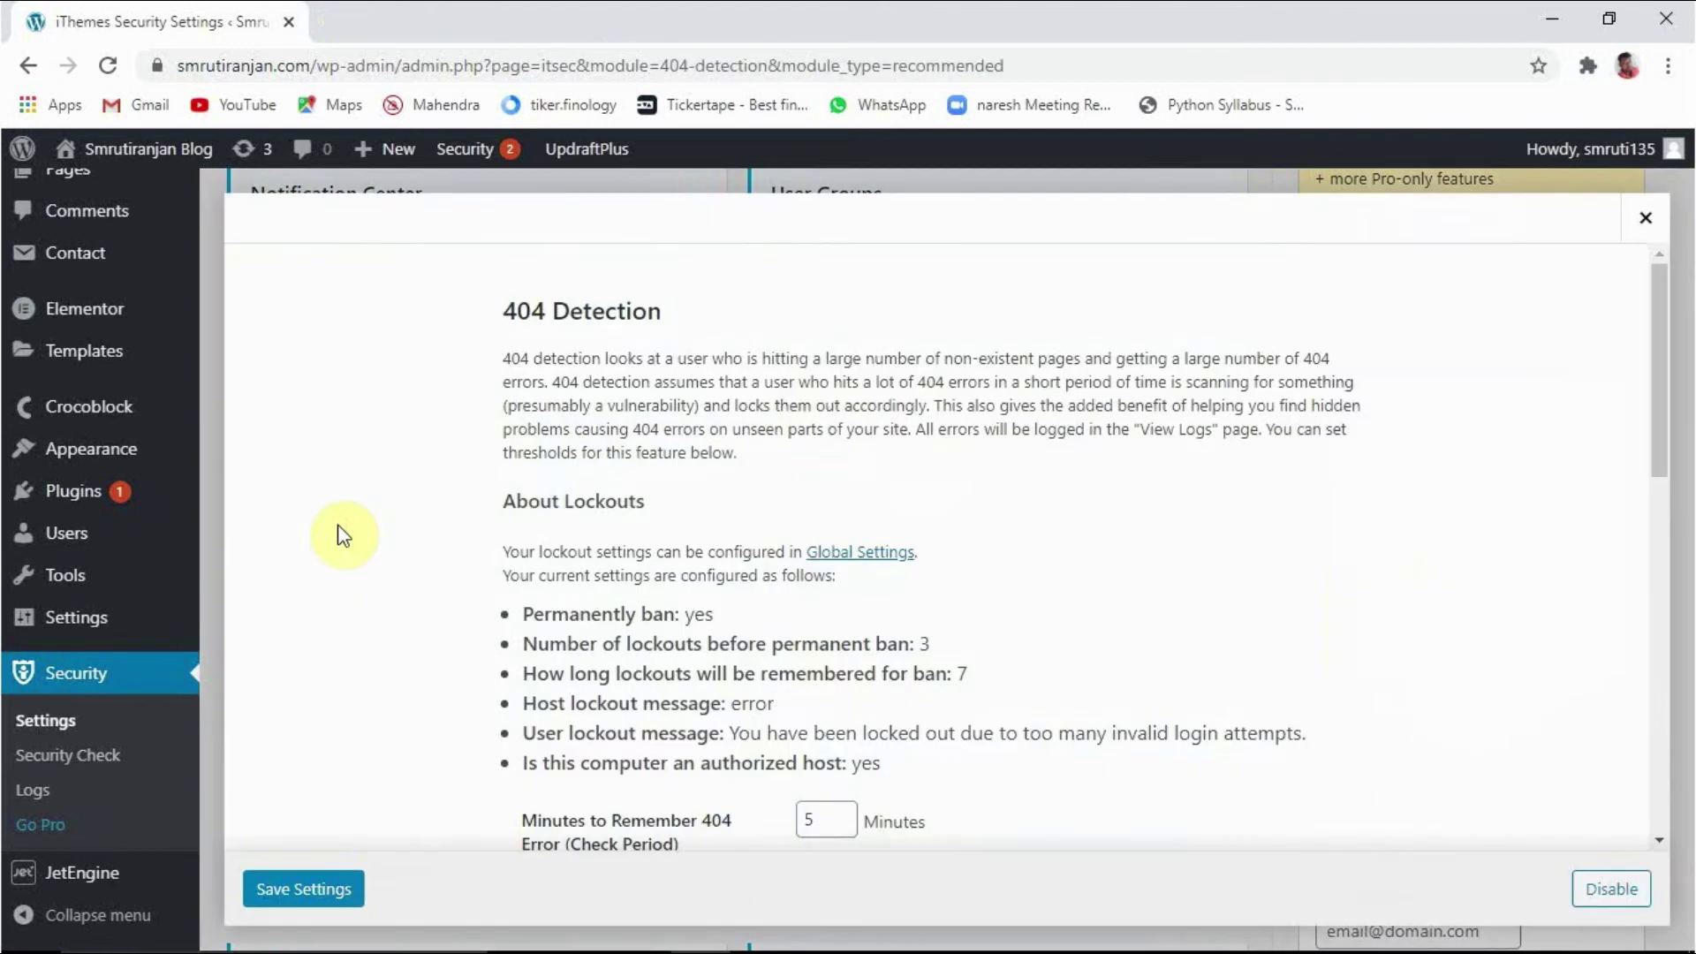
scroll(846, 614, down, 4)
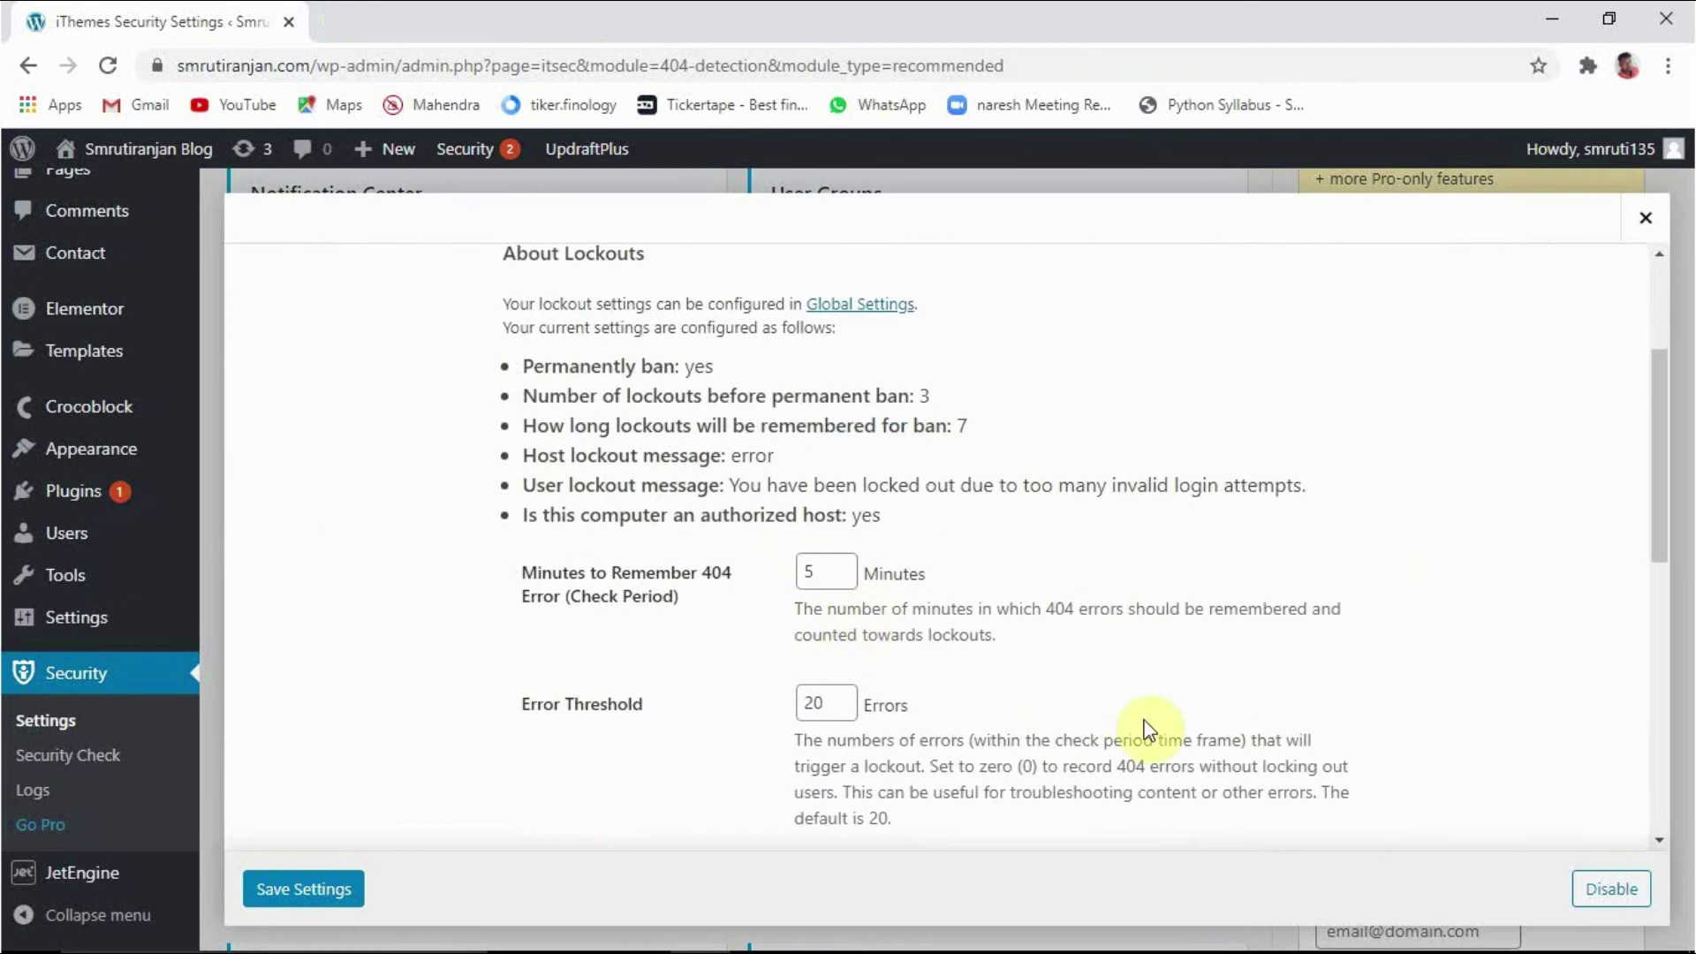
scroll(1149, 730, down, 2)
scroll(1148, 730, up, 3)
scroll(720, 644, up, 2)
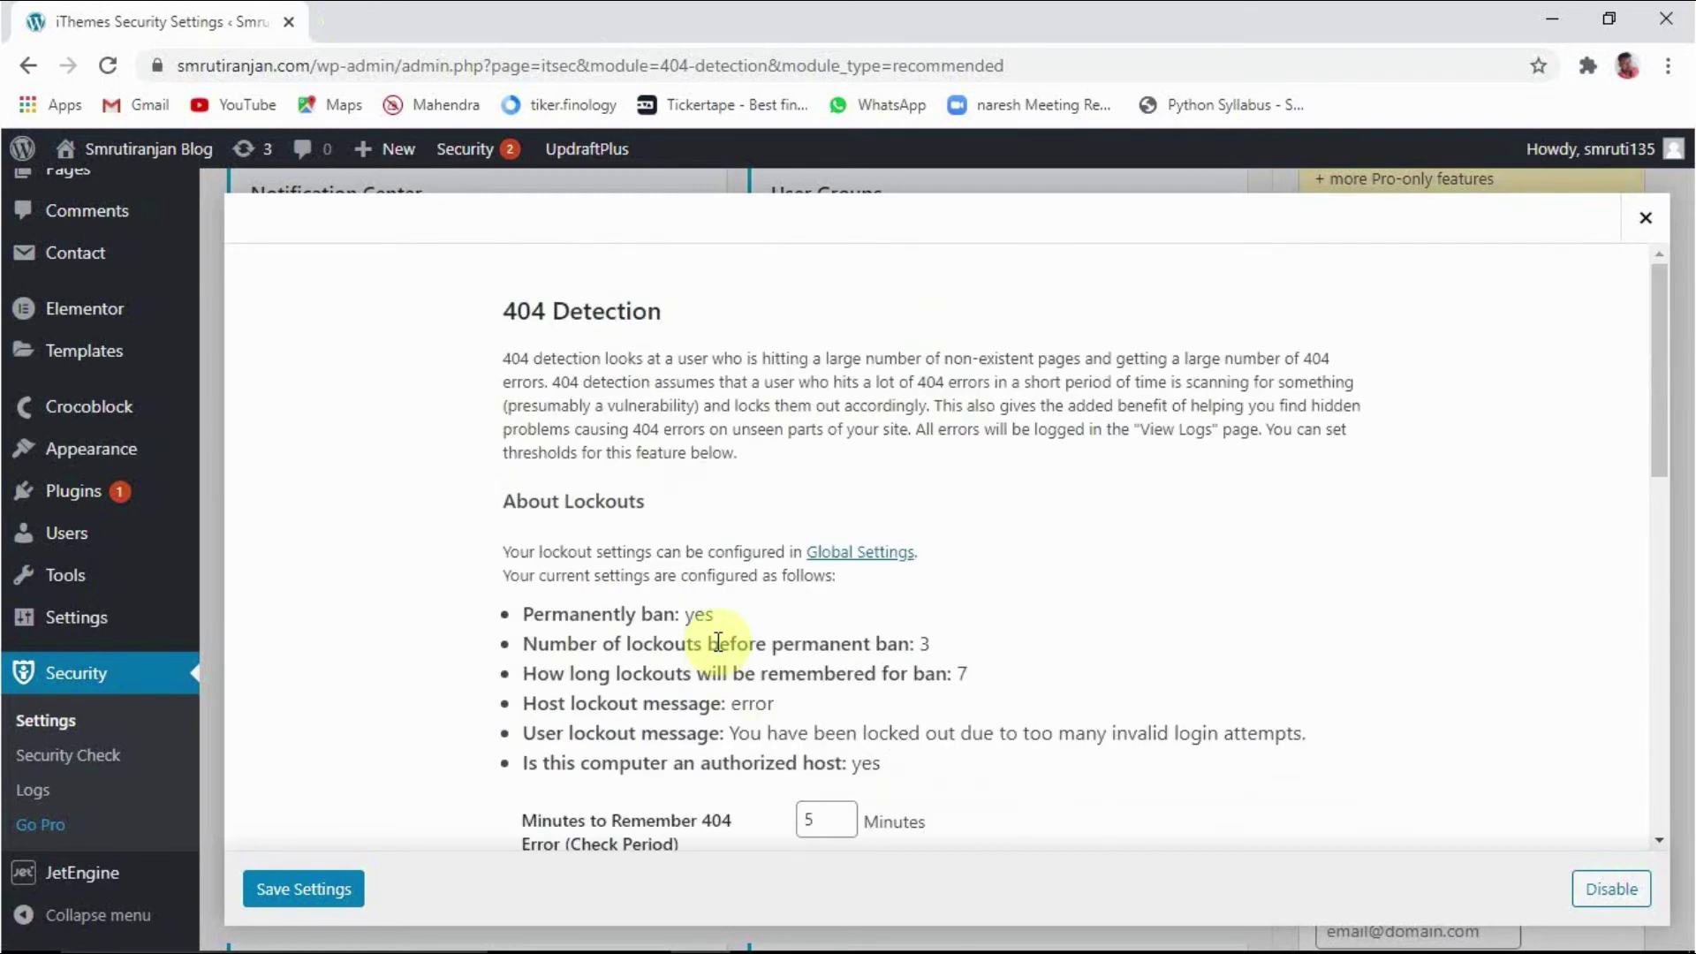
scroll(719, 746, down, 2)
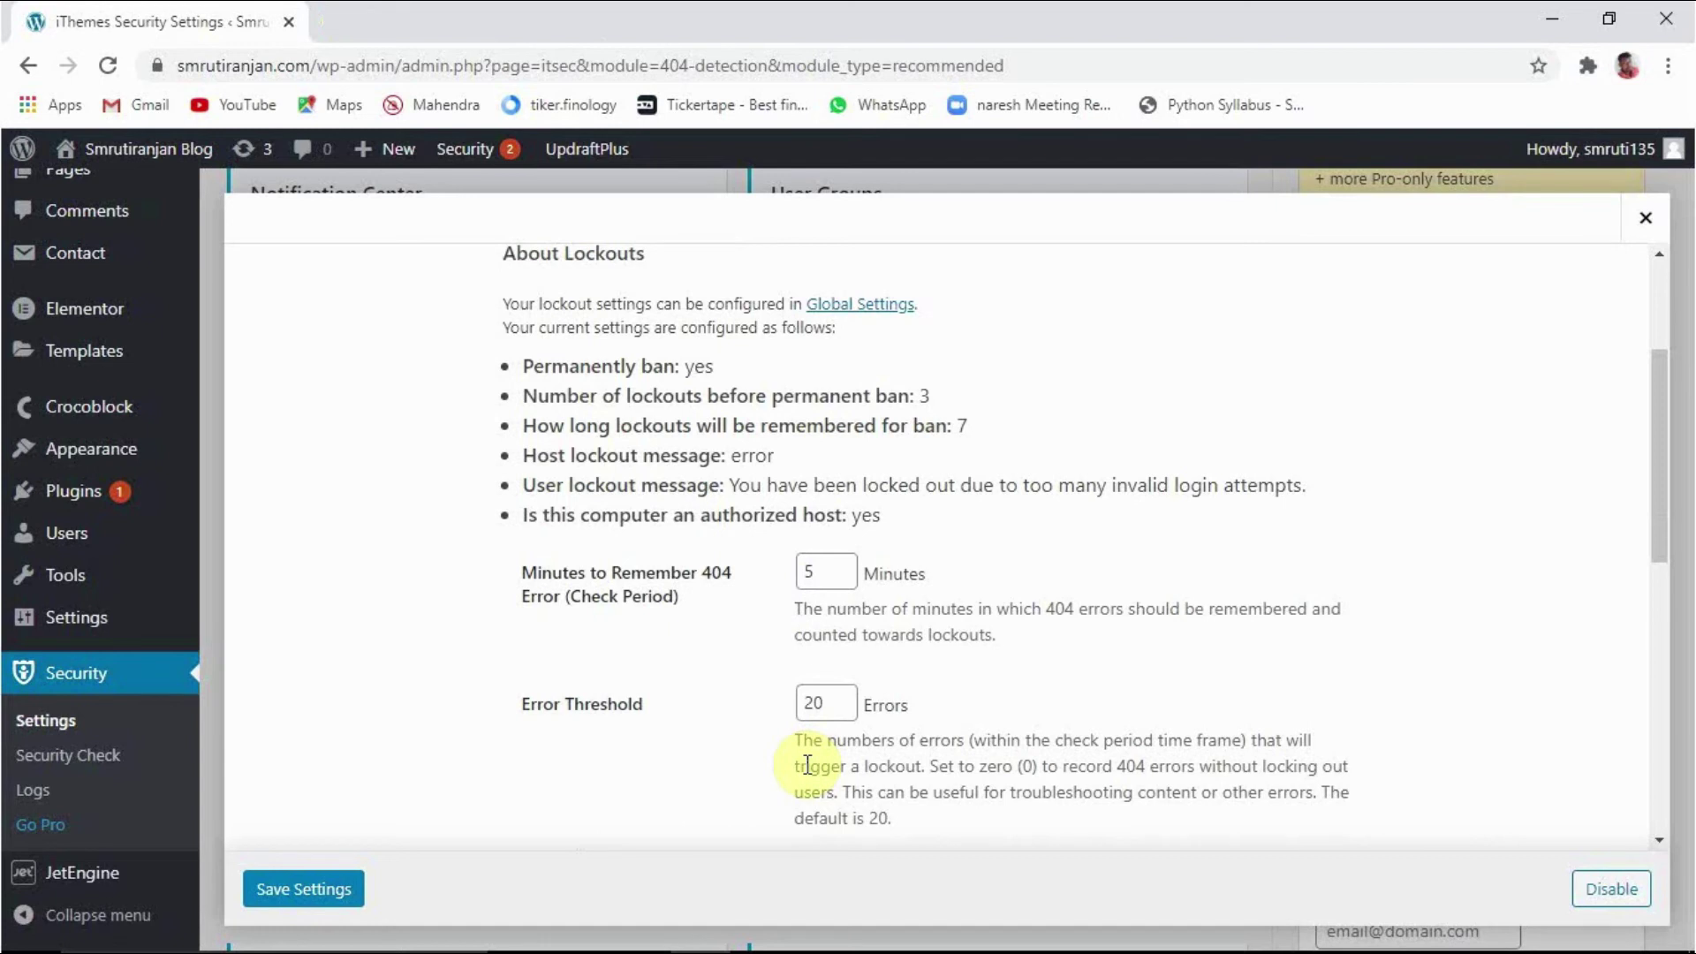
Step: Lower the 404 Detection Error Threshold from 20 to 10 and save the settings
double_click(826, 706)
text(1)
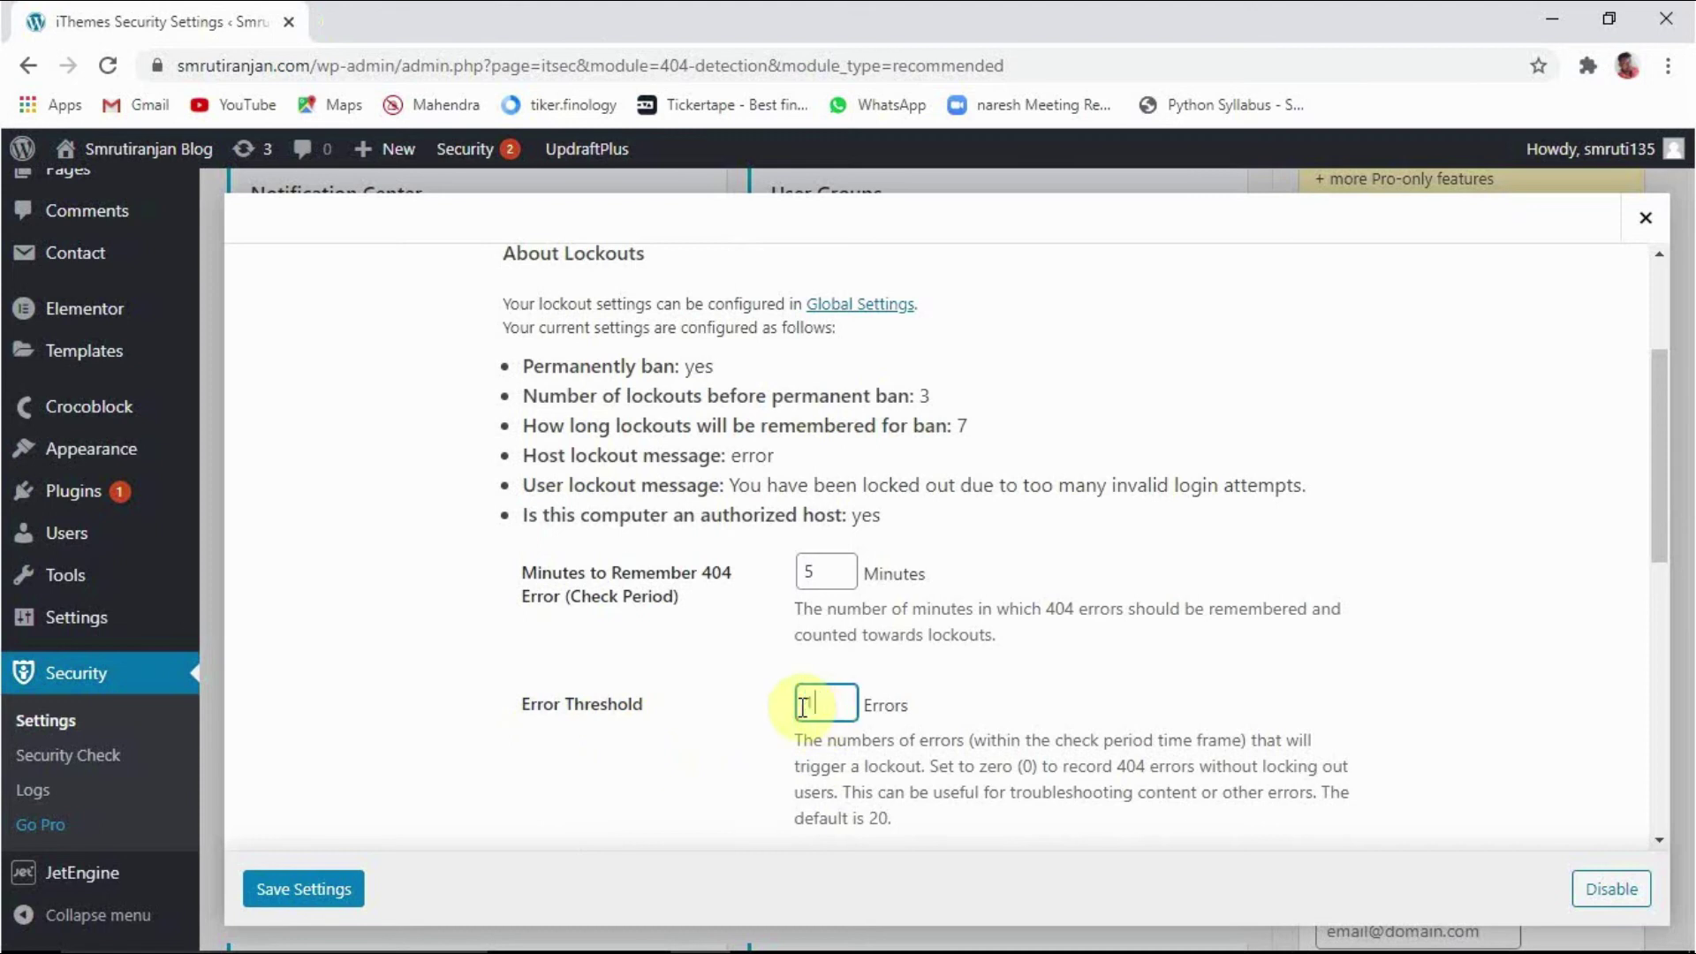
text(0)
scroll(996, 609, down, 1)
scroll(997, 610, down, 2)
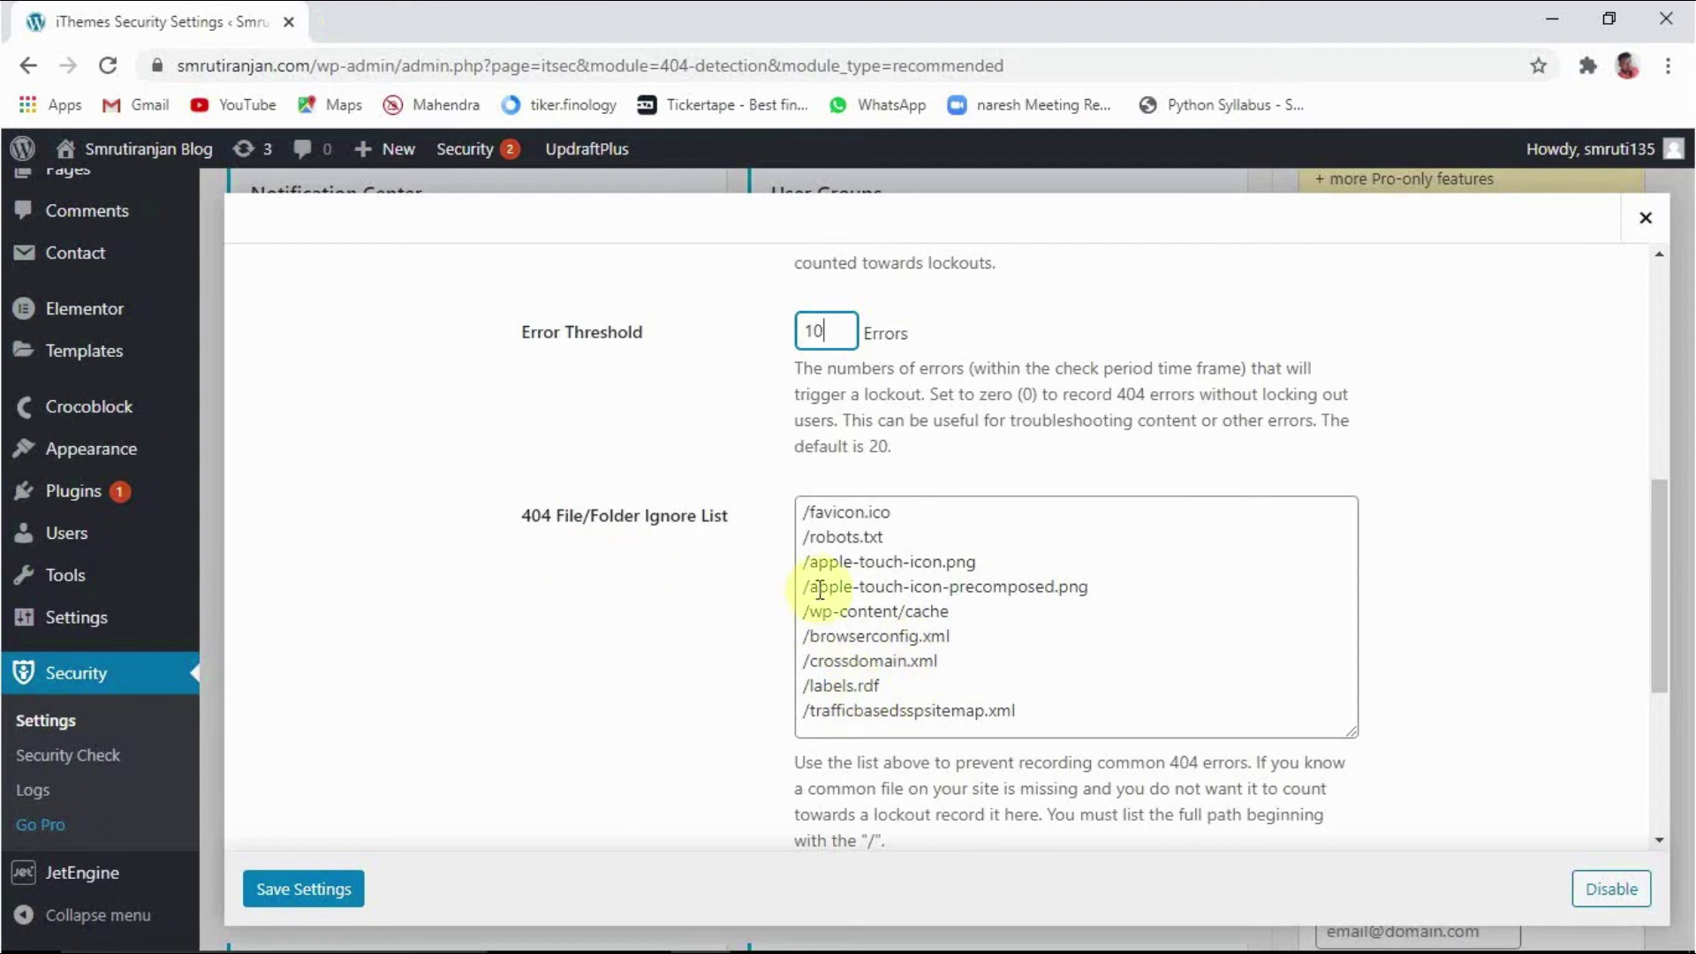
scroll(1022, 686, down, 4)
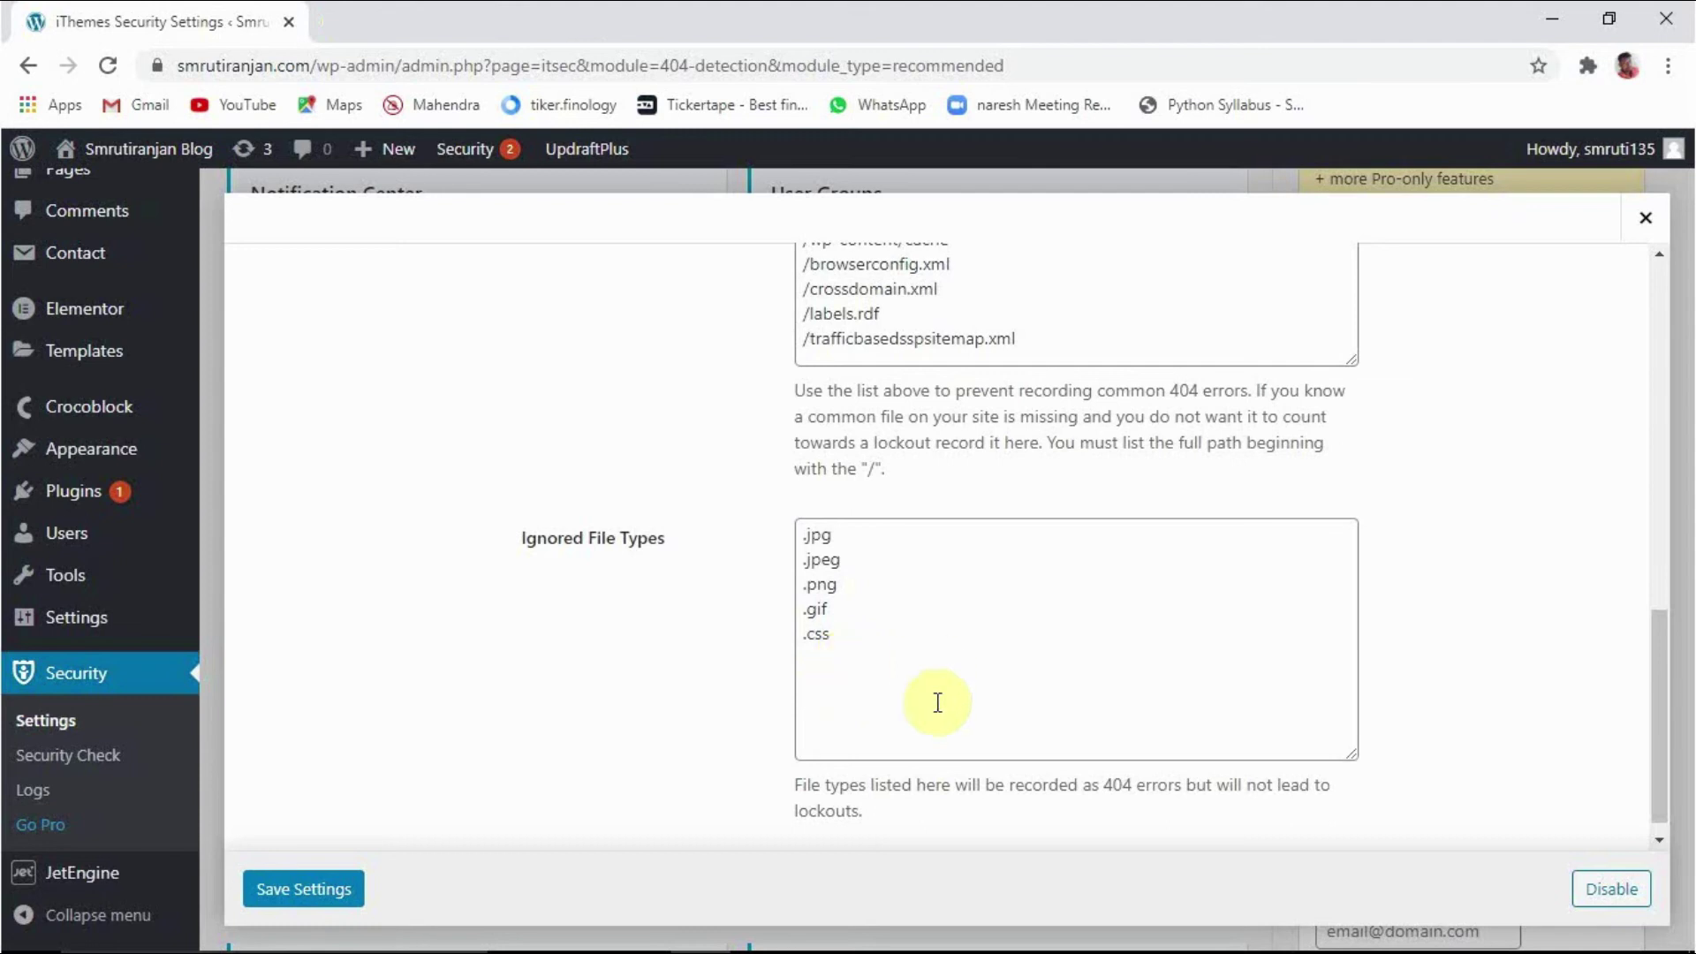
scroll(928, 712, down, 1)
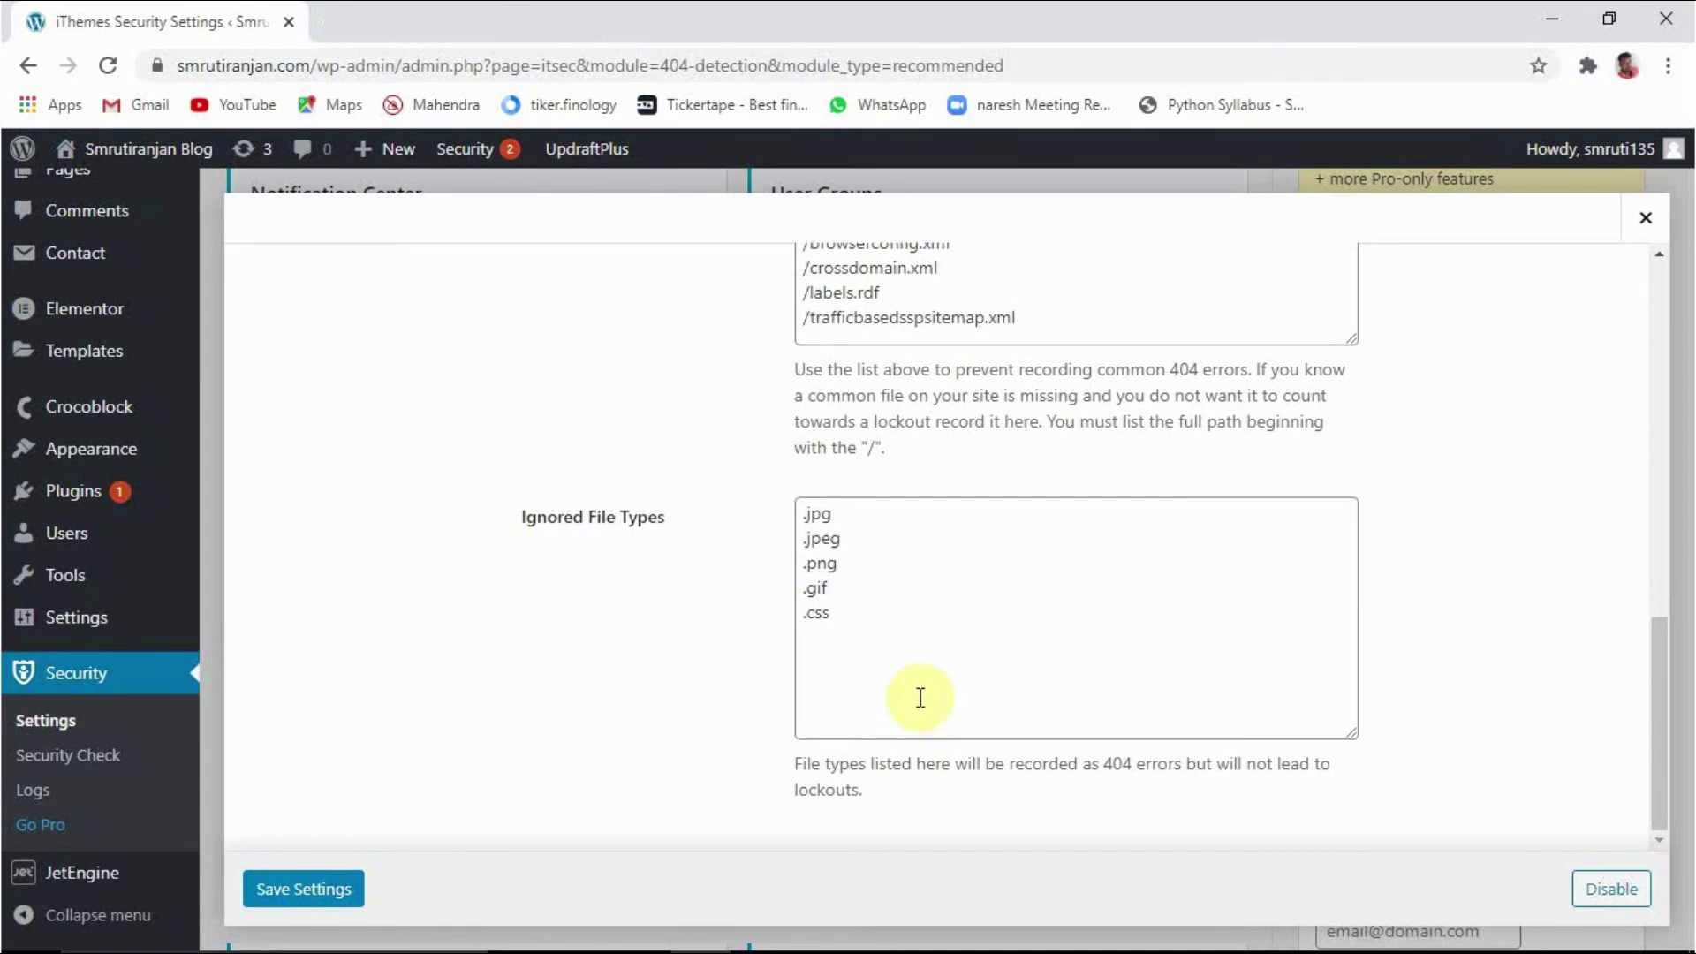
click(312, 892)
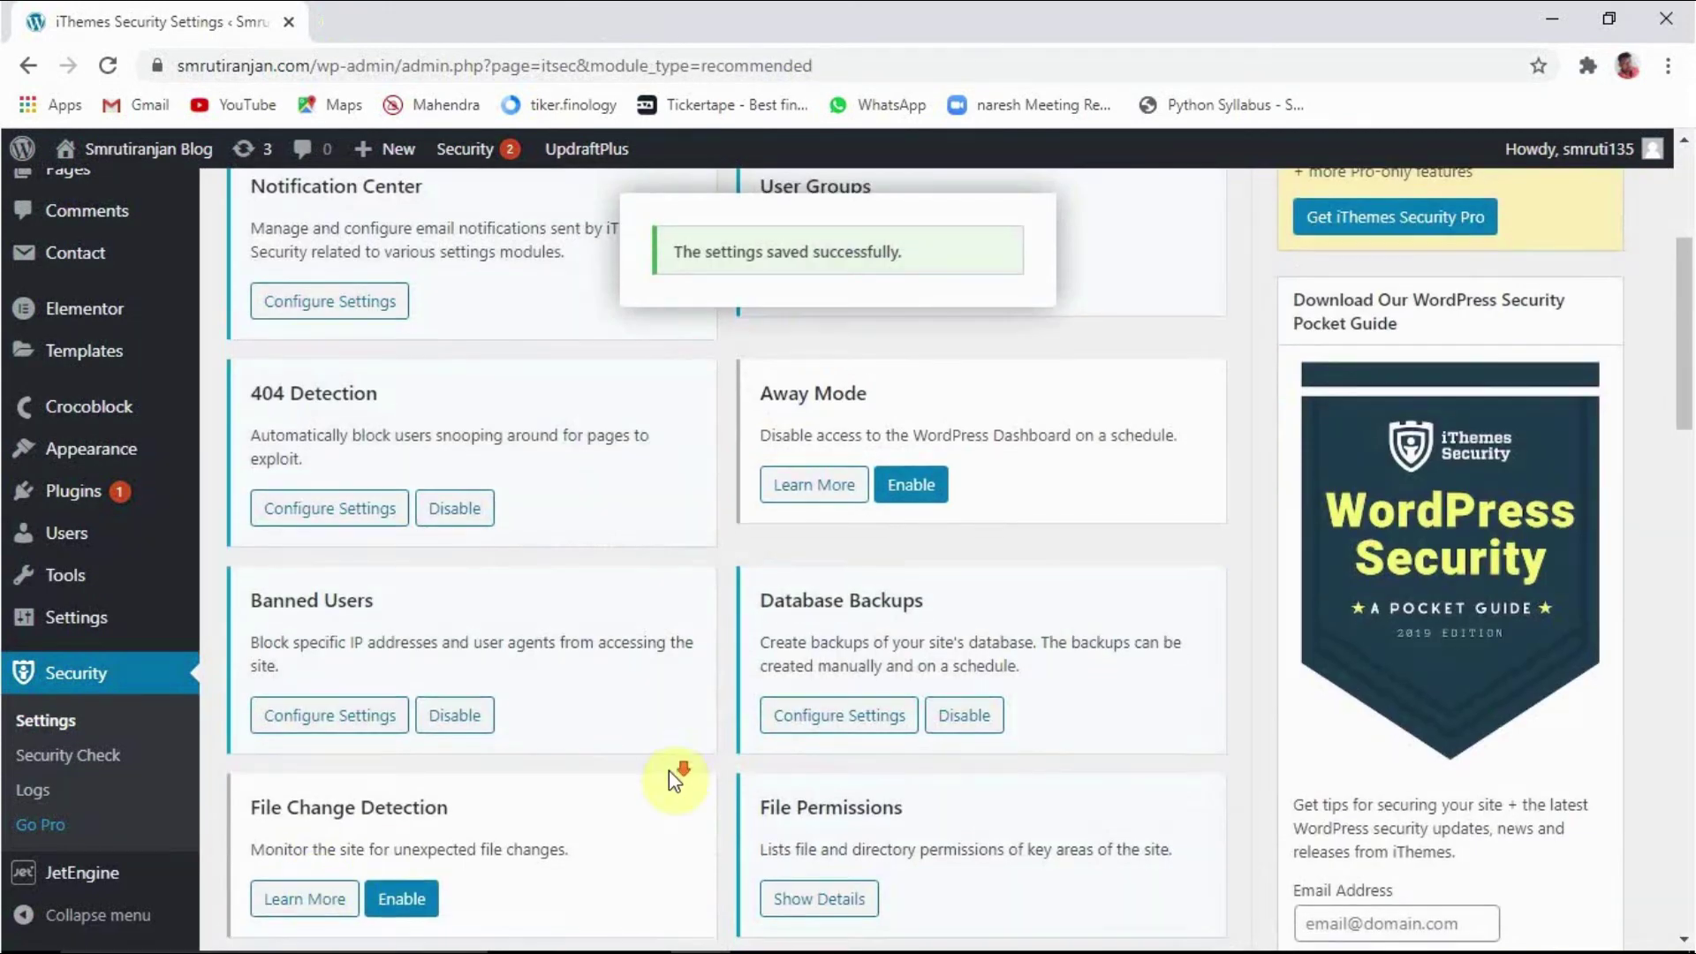
Step: Enable the File Change Detection module further down the modules page
scroll(670, 771, down, 3)
scroll(888, 553, down, 3)
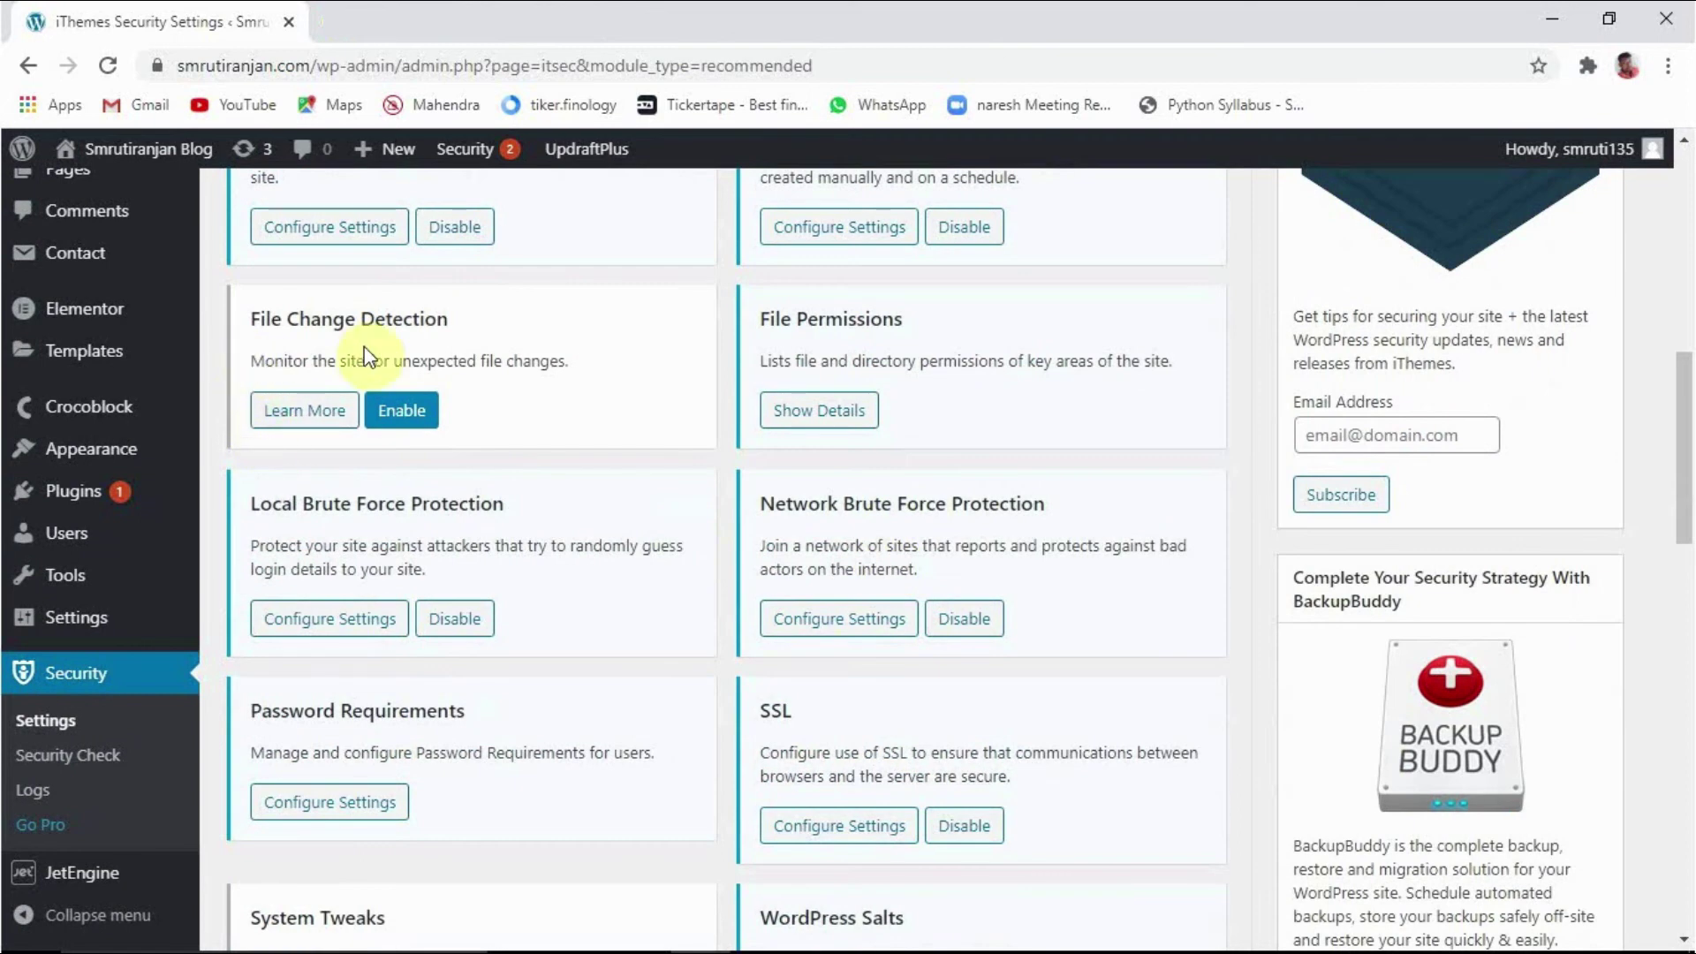
click(403, 415)
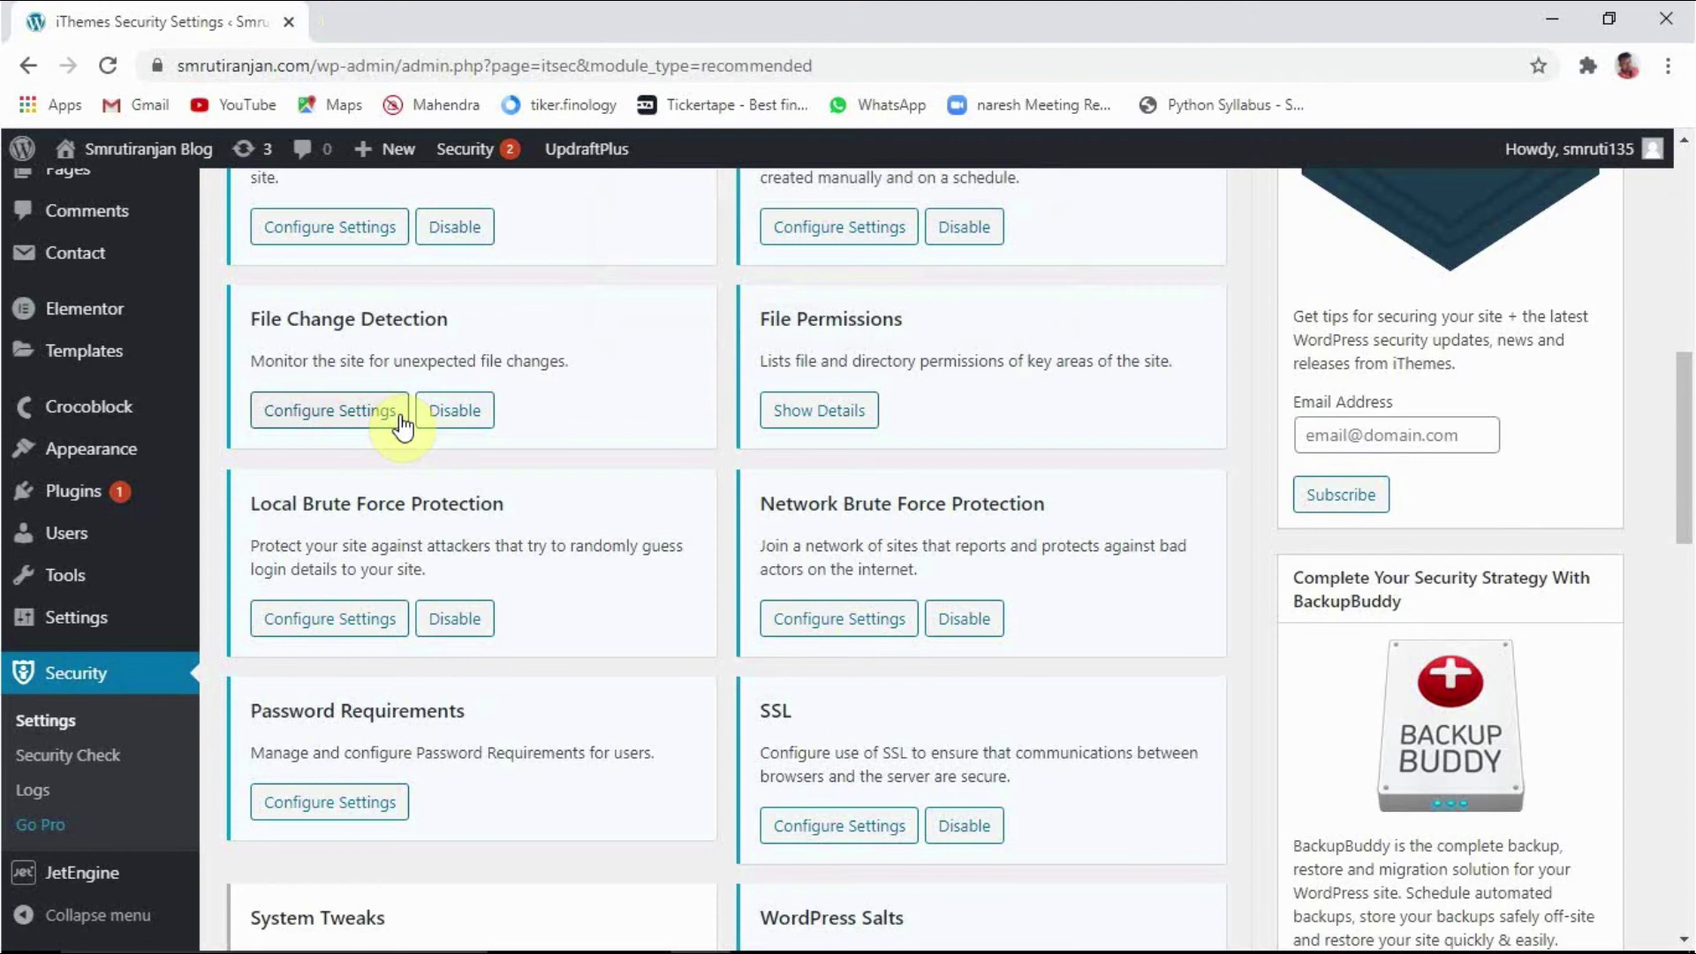
Step: Save the File Change Detection settings with their defaults
click(295, 422)
scroll(849, 652, down, 3)
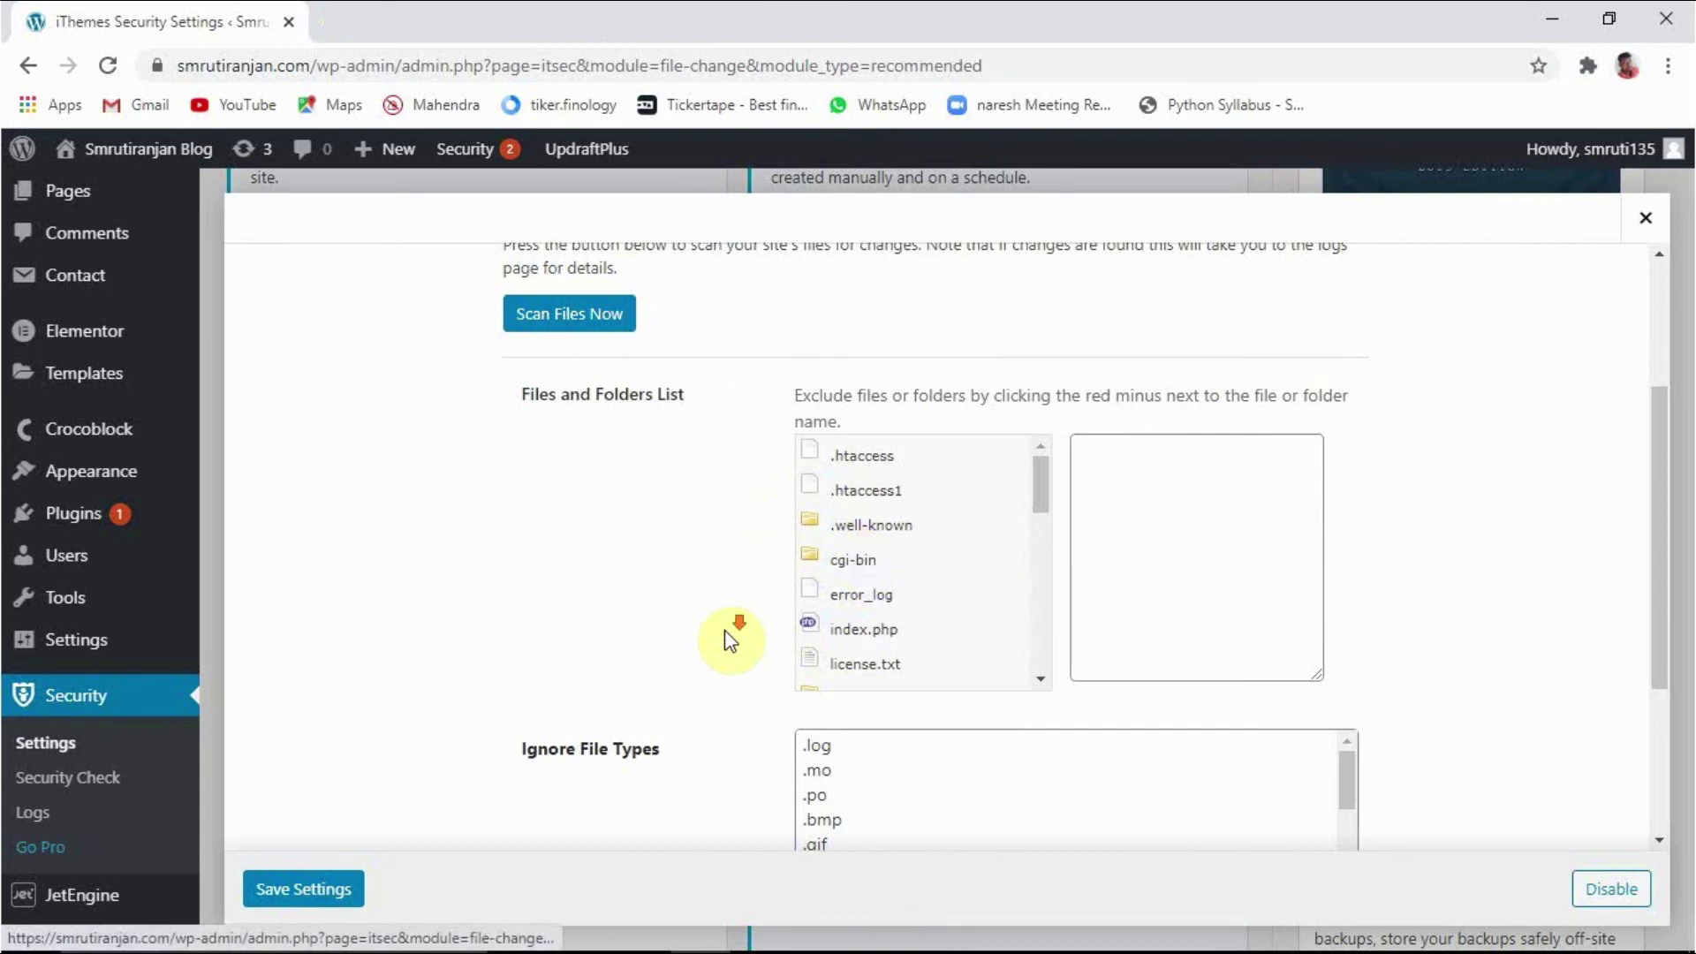
scroll(729, 636, down, 1)
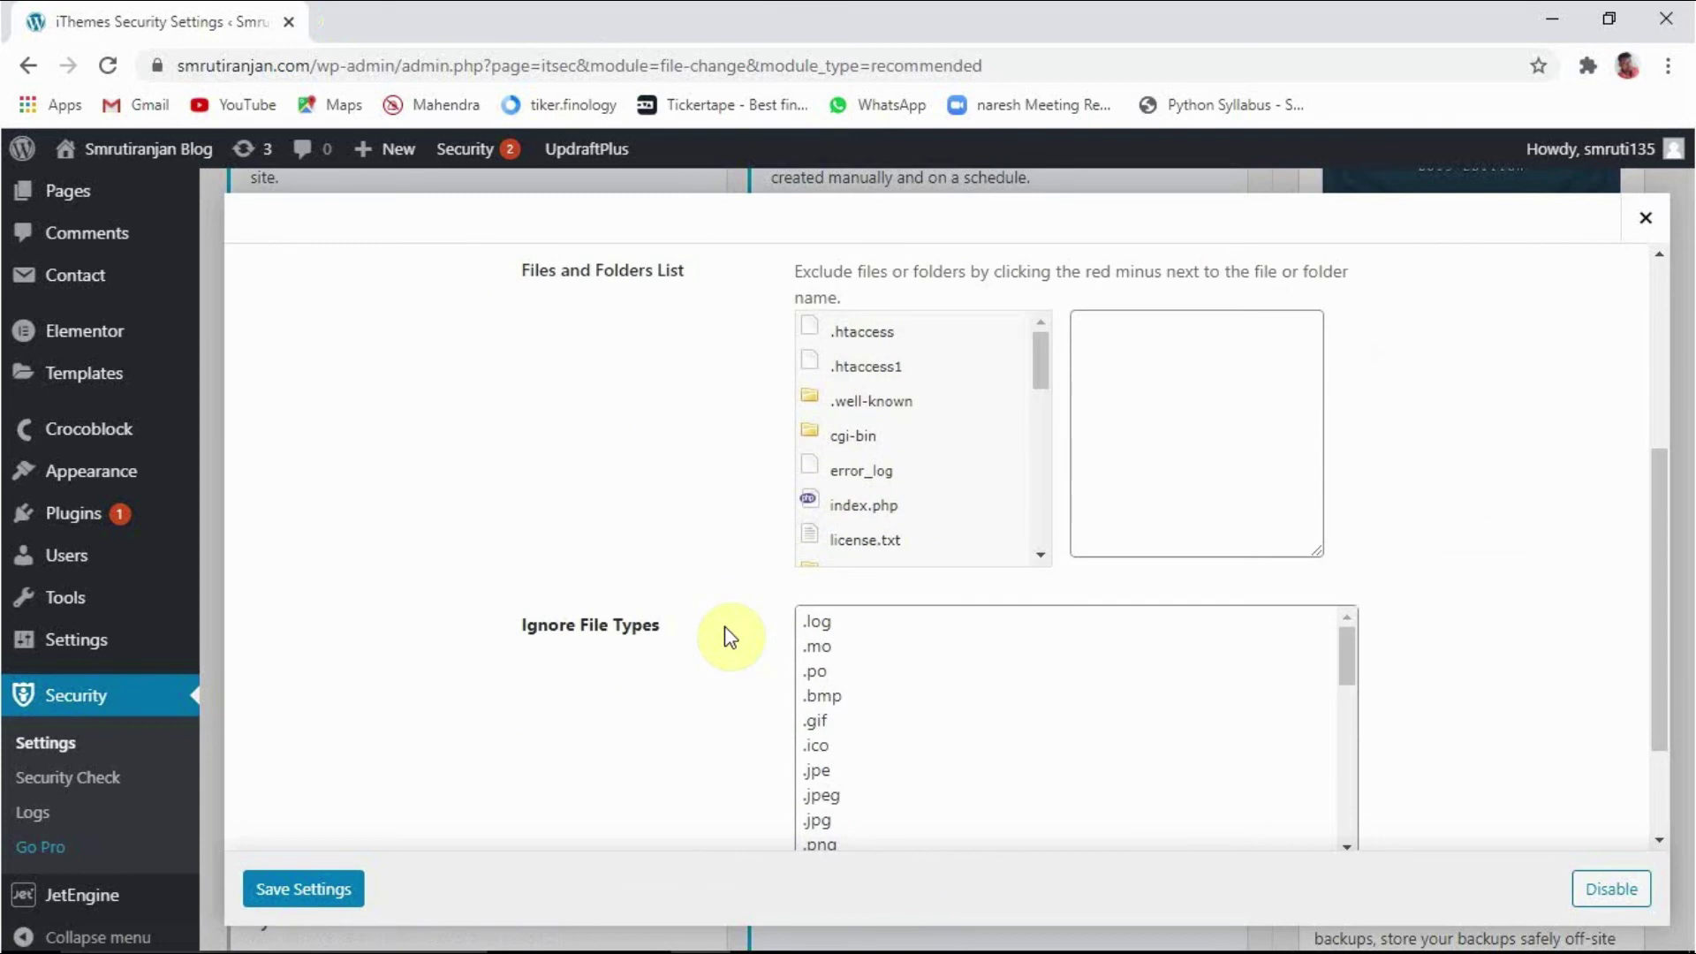
scroll(720, 623, up, 3)
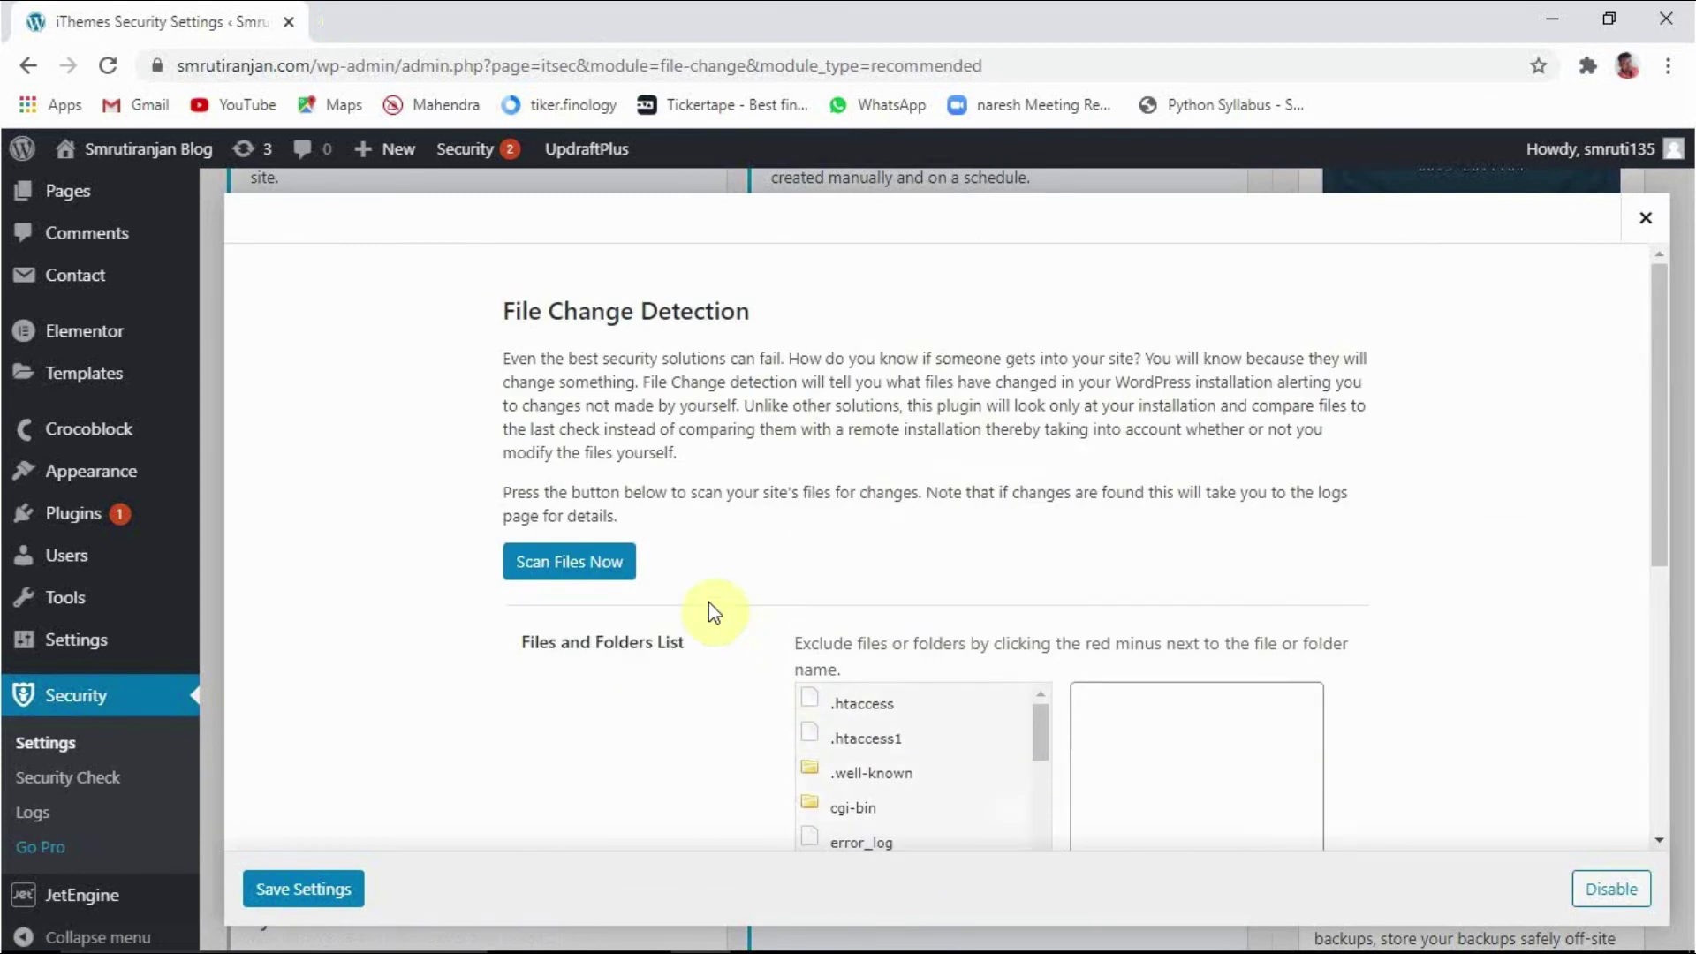
scroll(707, 645, down, 2)
scroll(610, 676, down, 3)
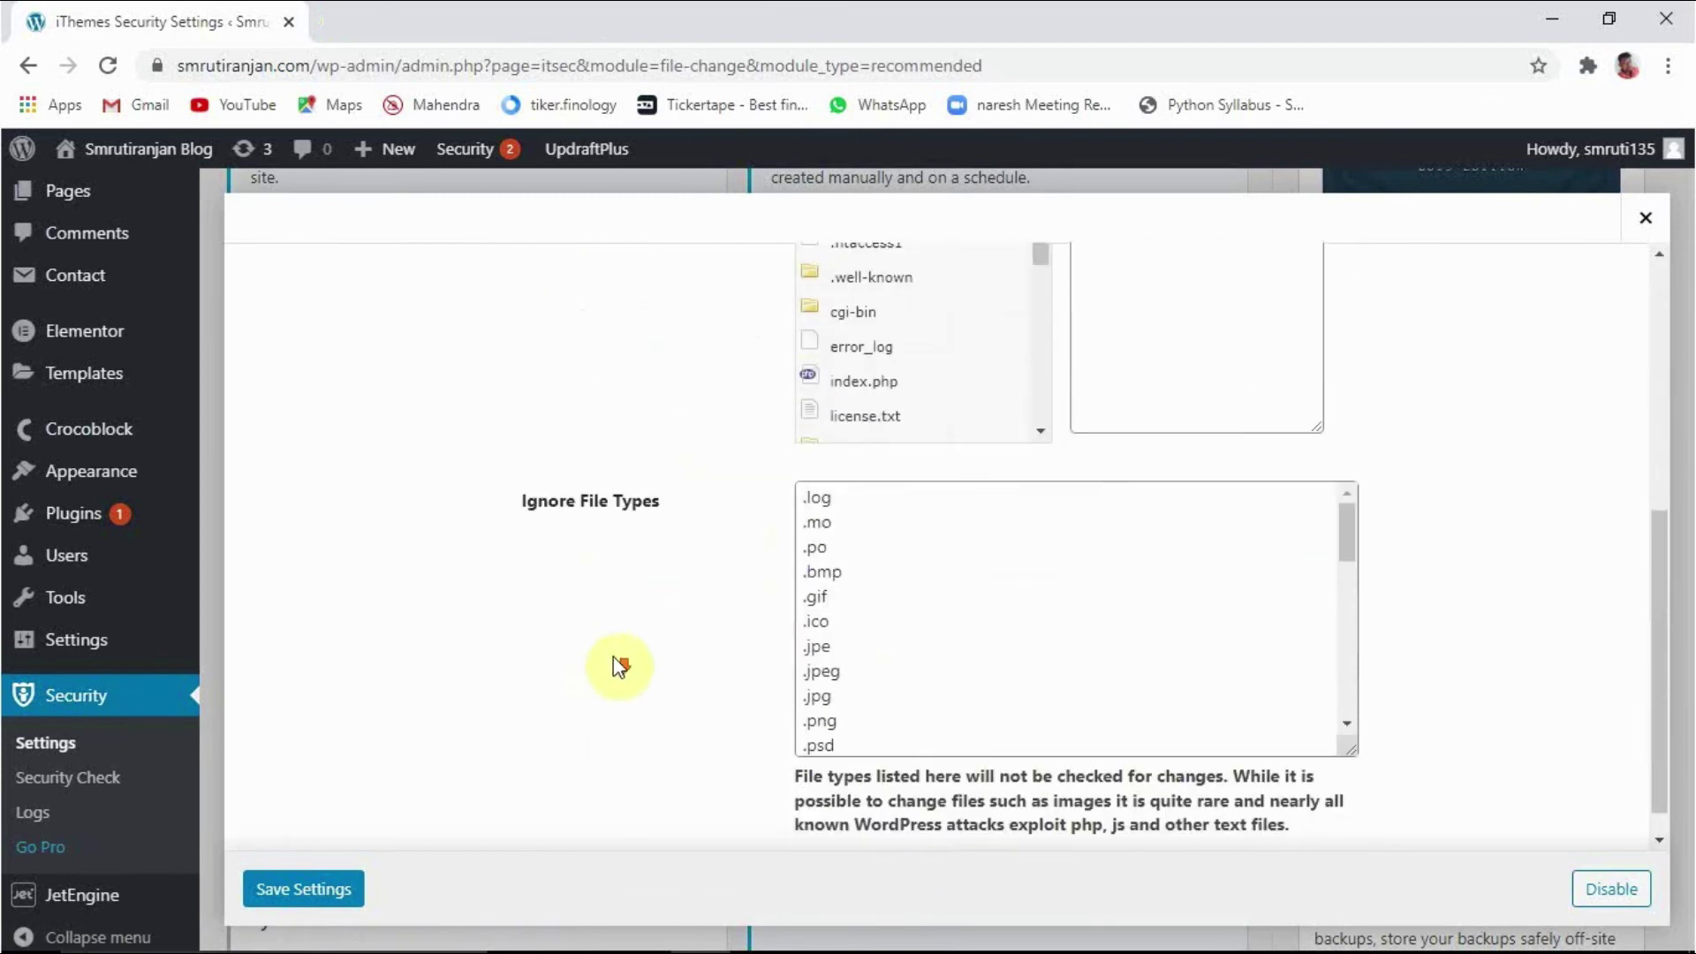
click(305, 890)
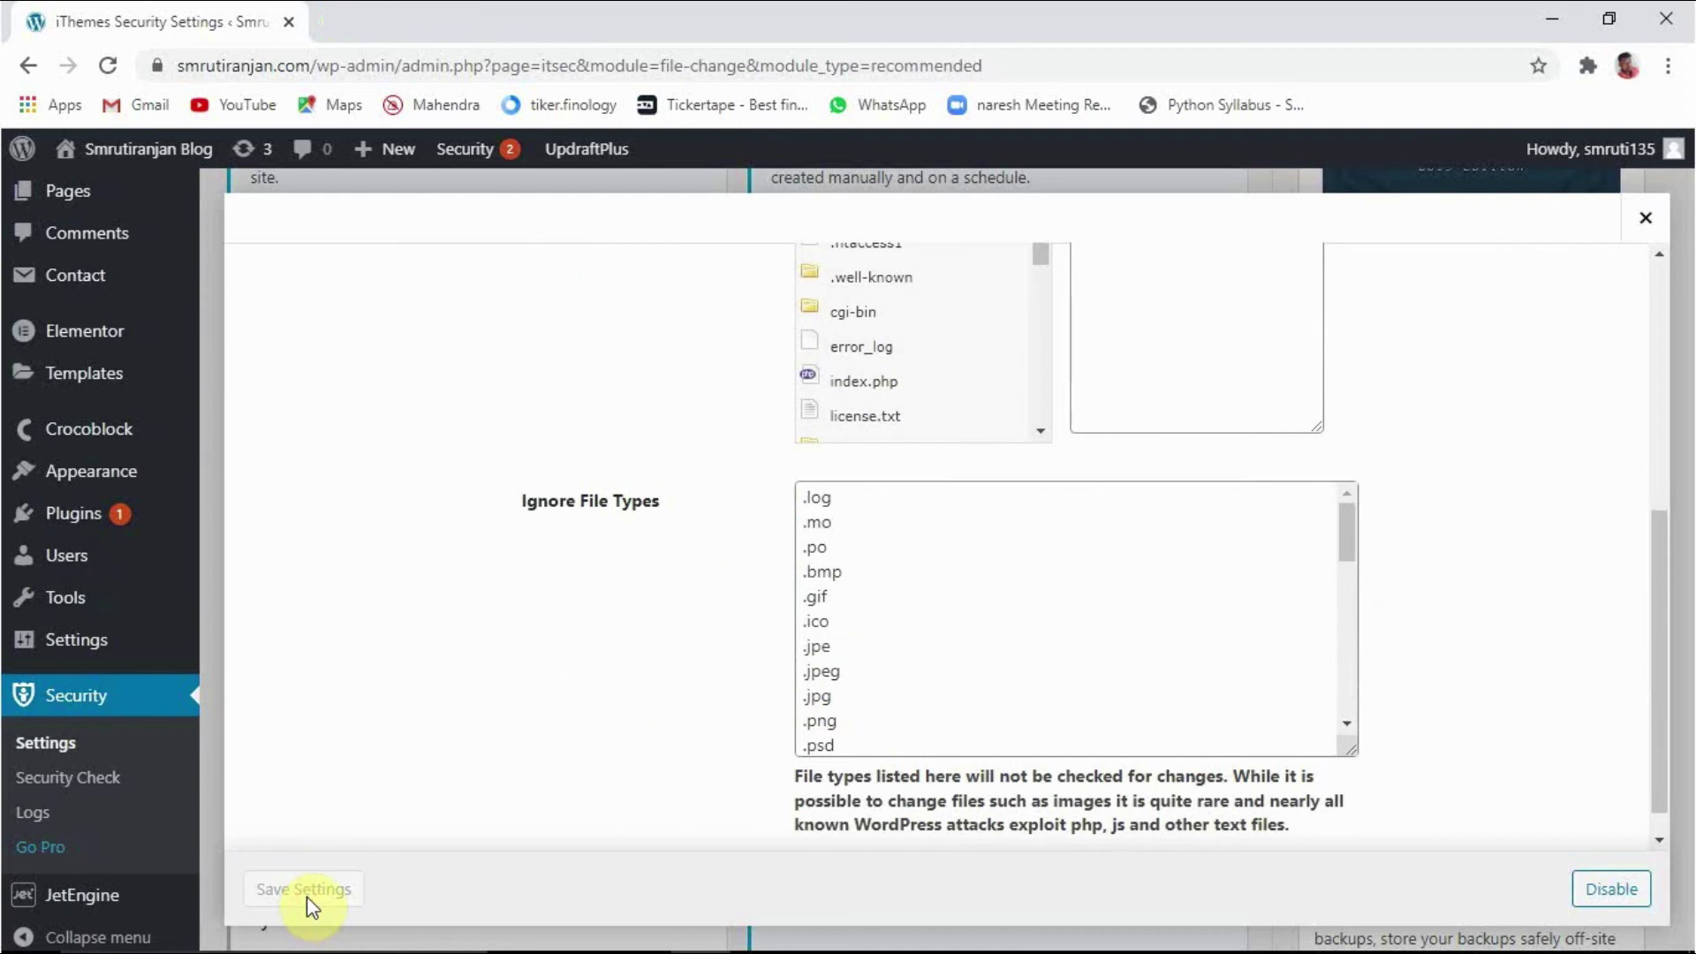
Step: Enable the System Tweaks module
scroll(704, 708, down, 2)
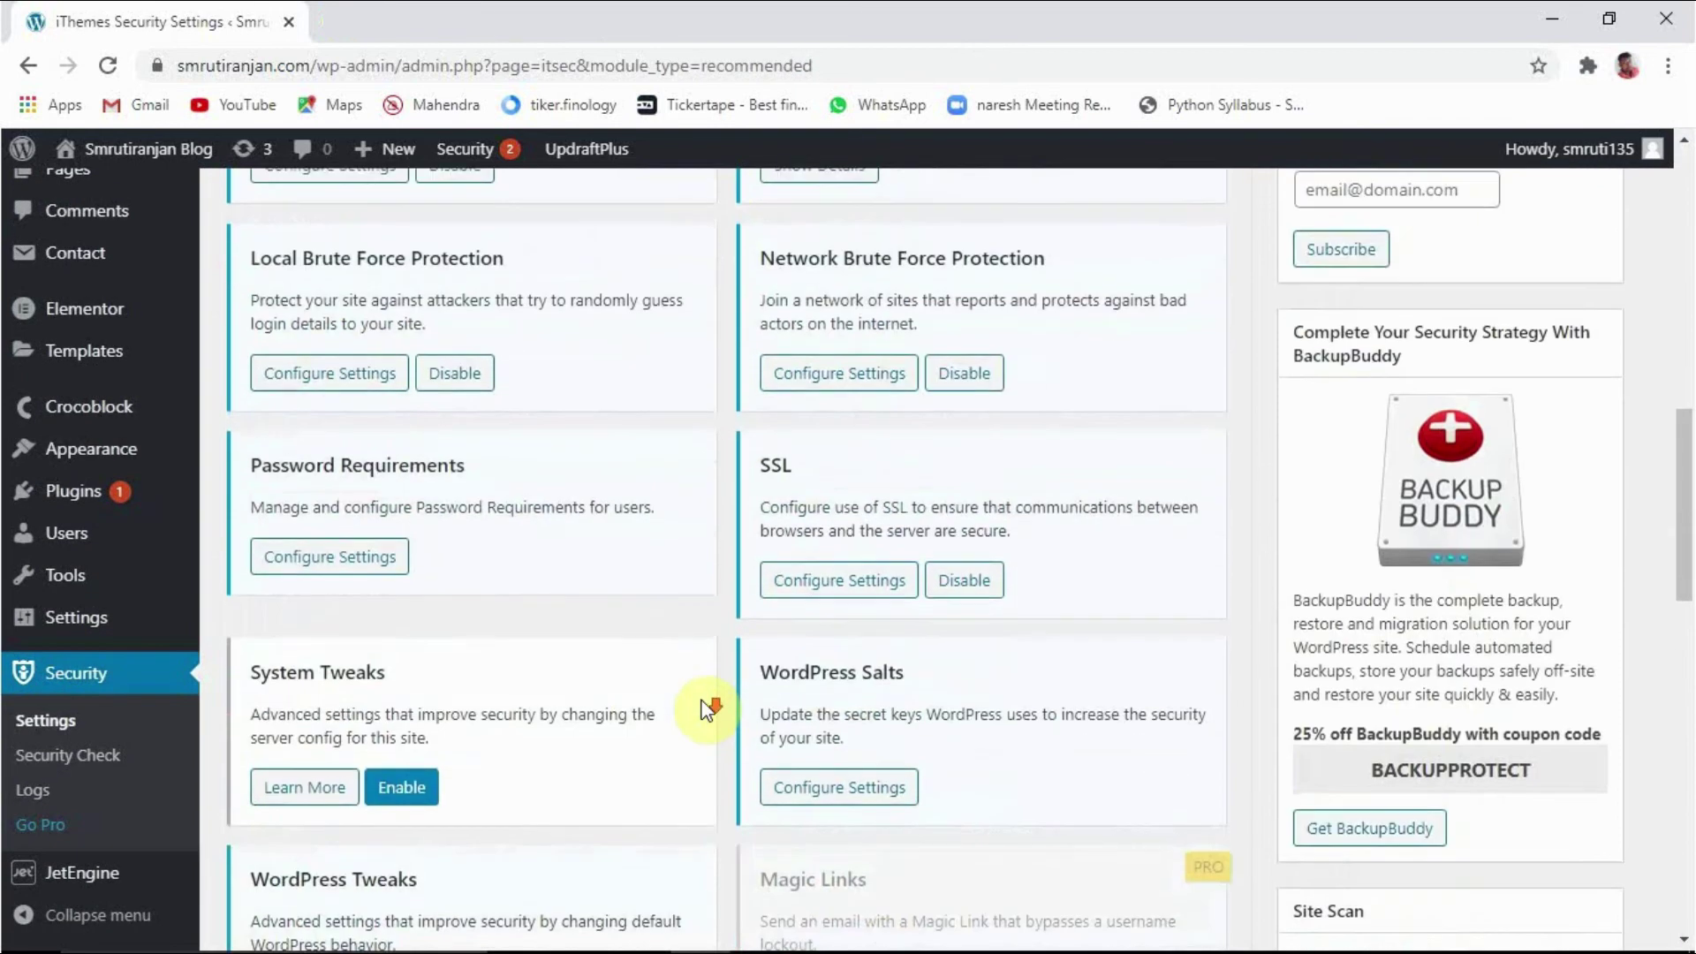
scroll(698, 702, down, 3)
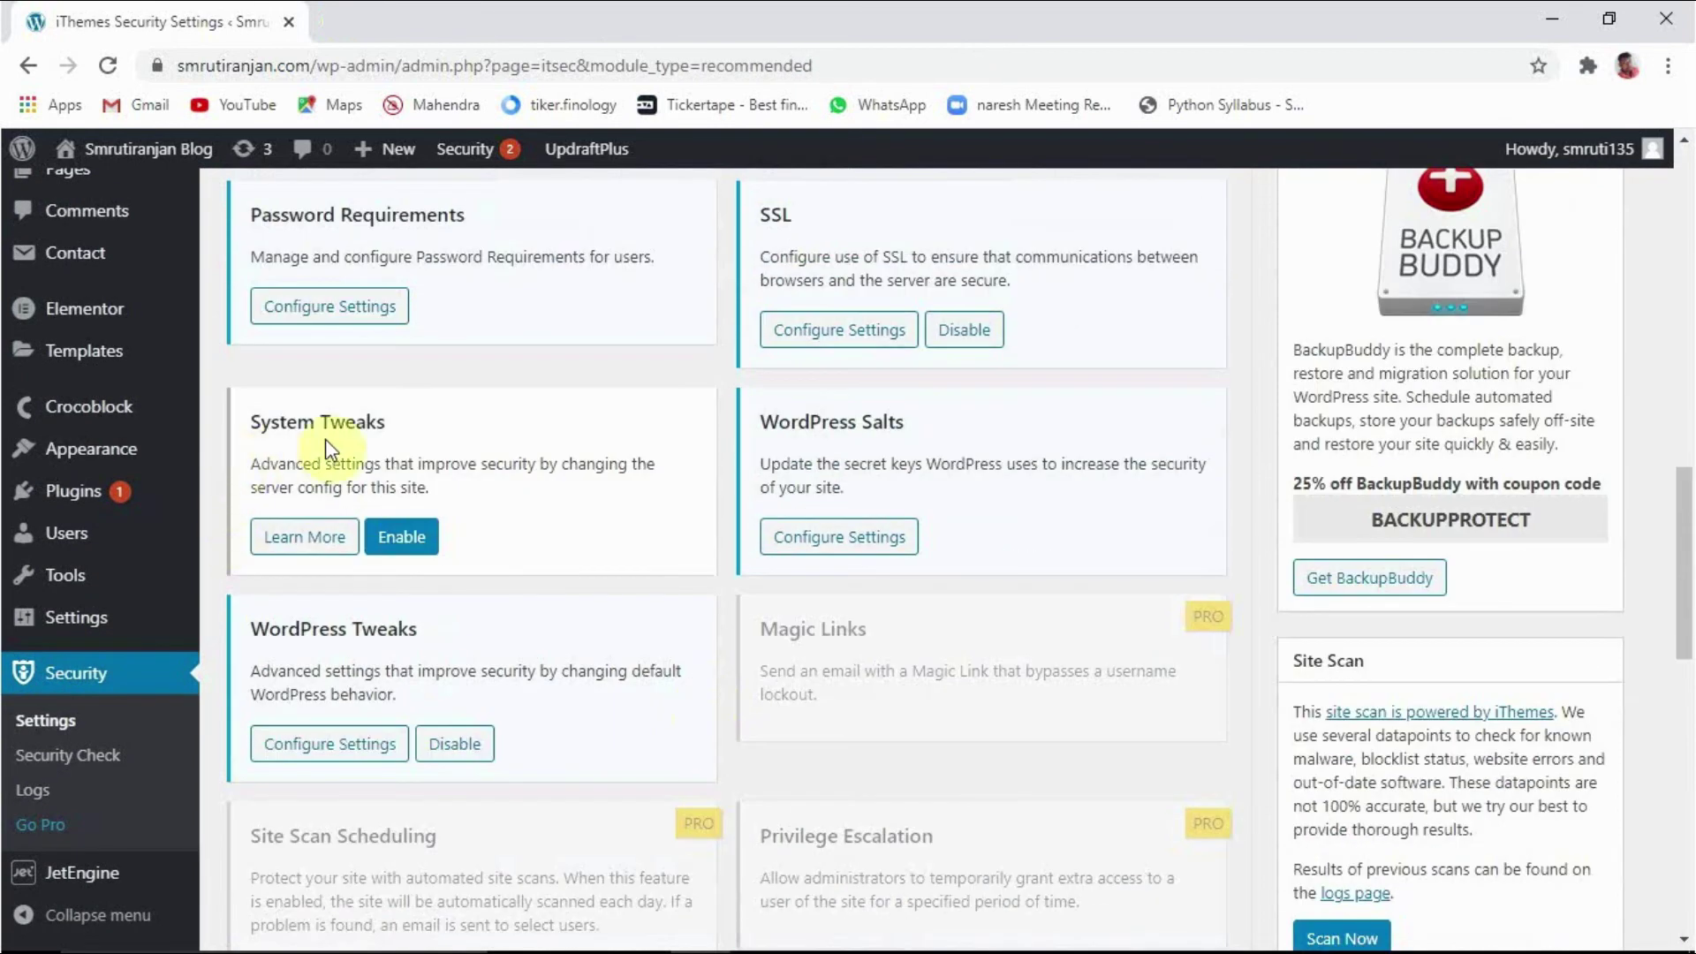
click(396, 555)
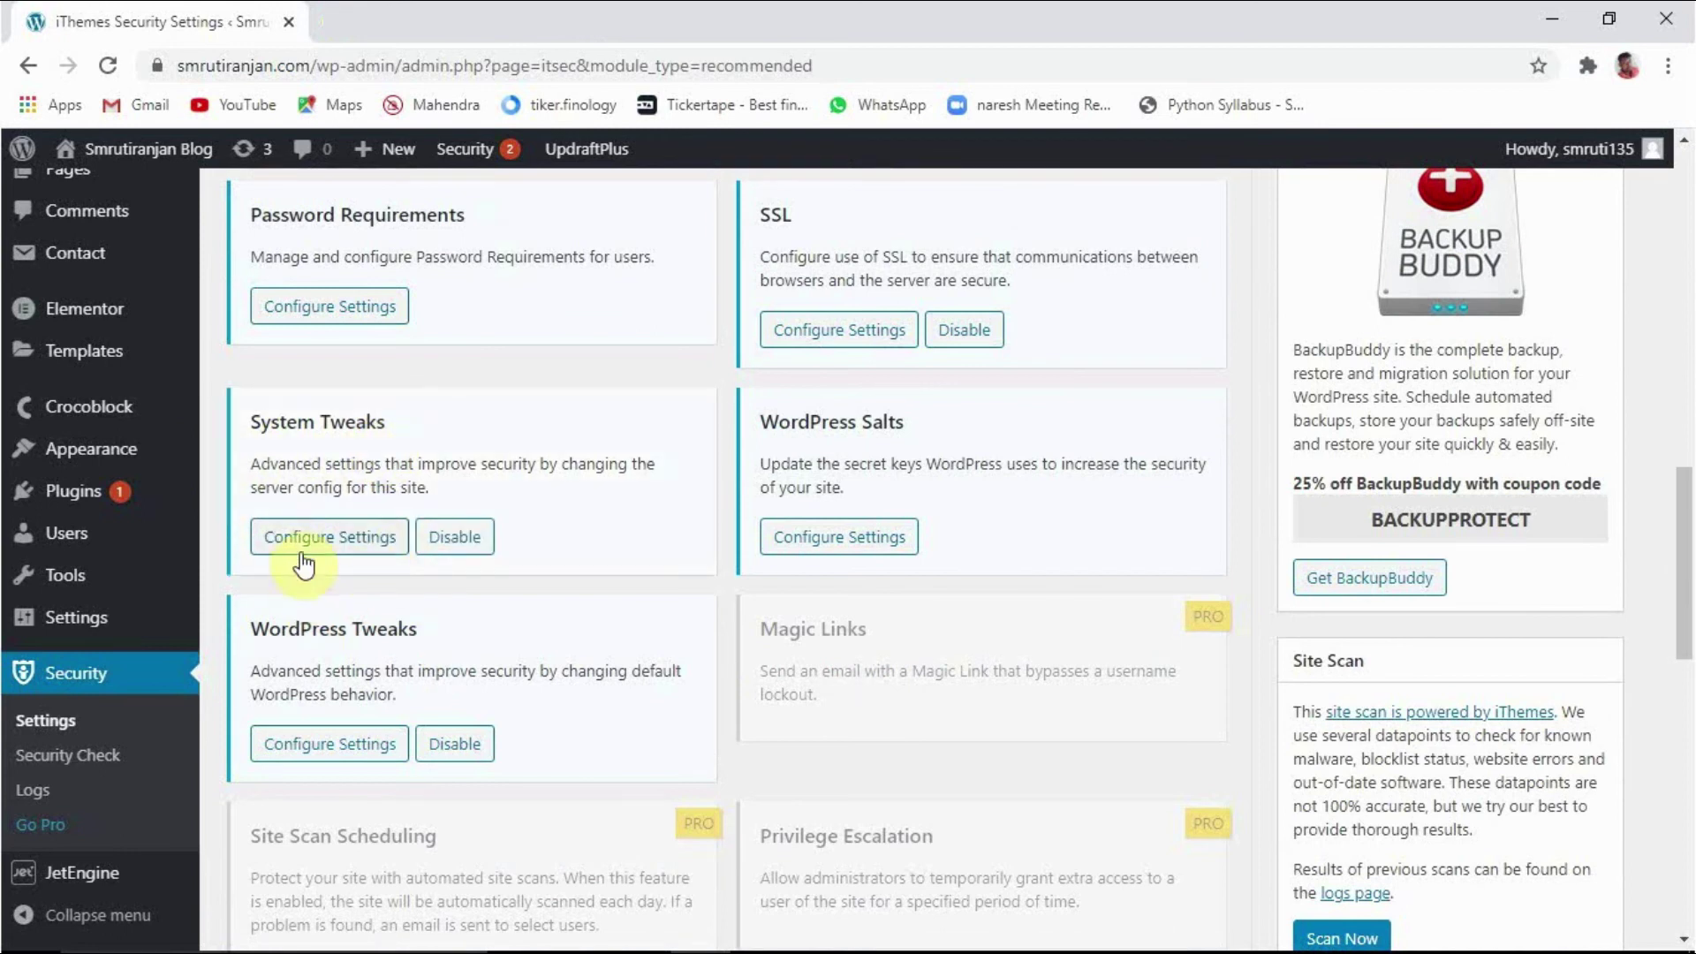
Step: Tick Protect System Files, Disable Directory Browsing, Remove File Writing Permissions and Disable PHP in Uploads, then save
click(305, 536)
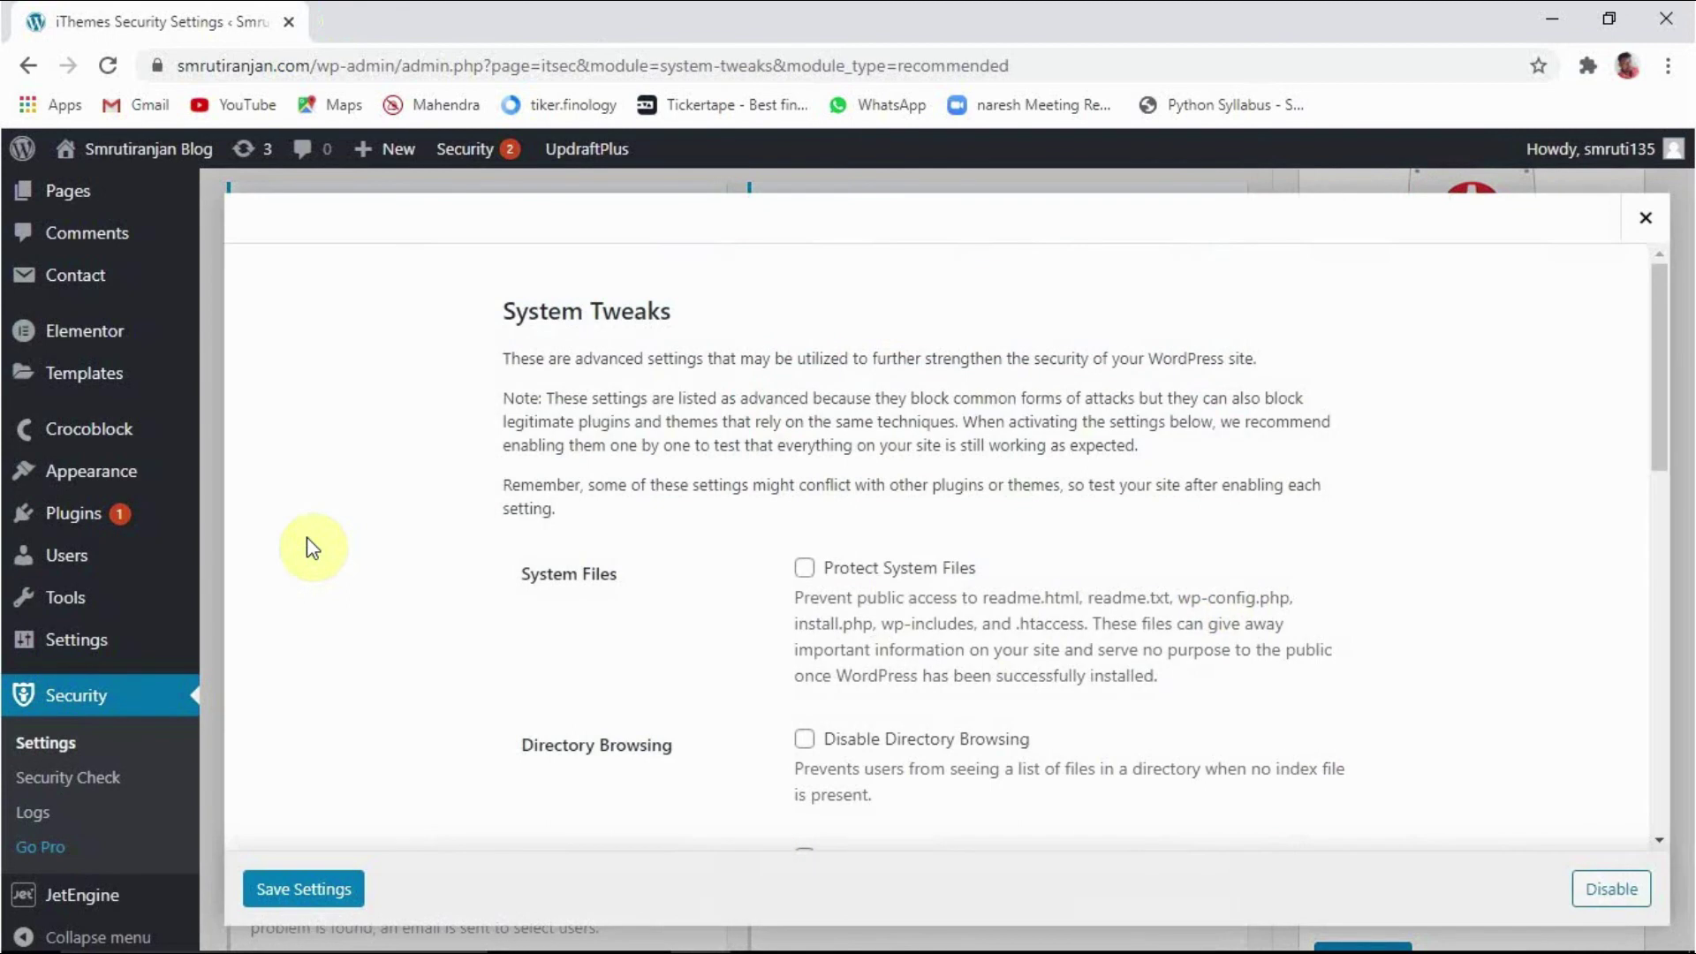
scroll(915, 618, down, 3)
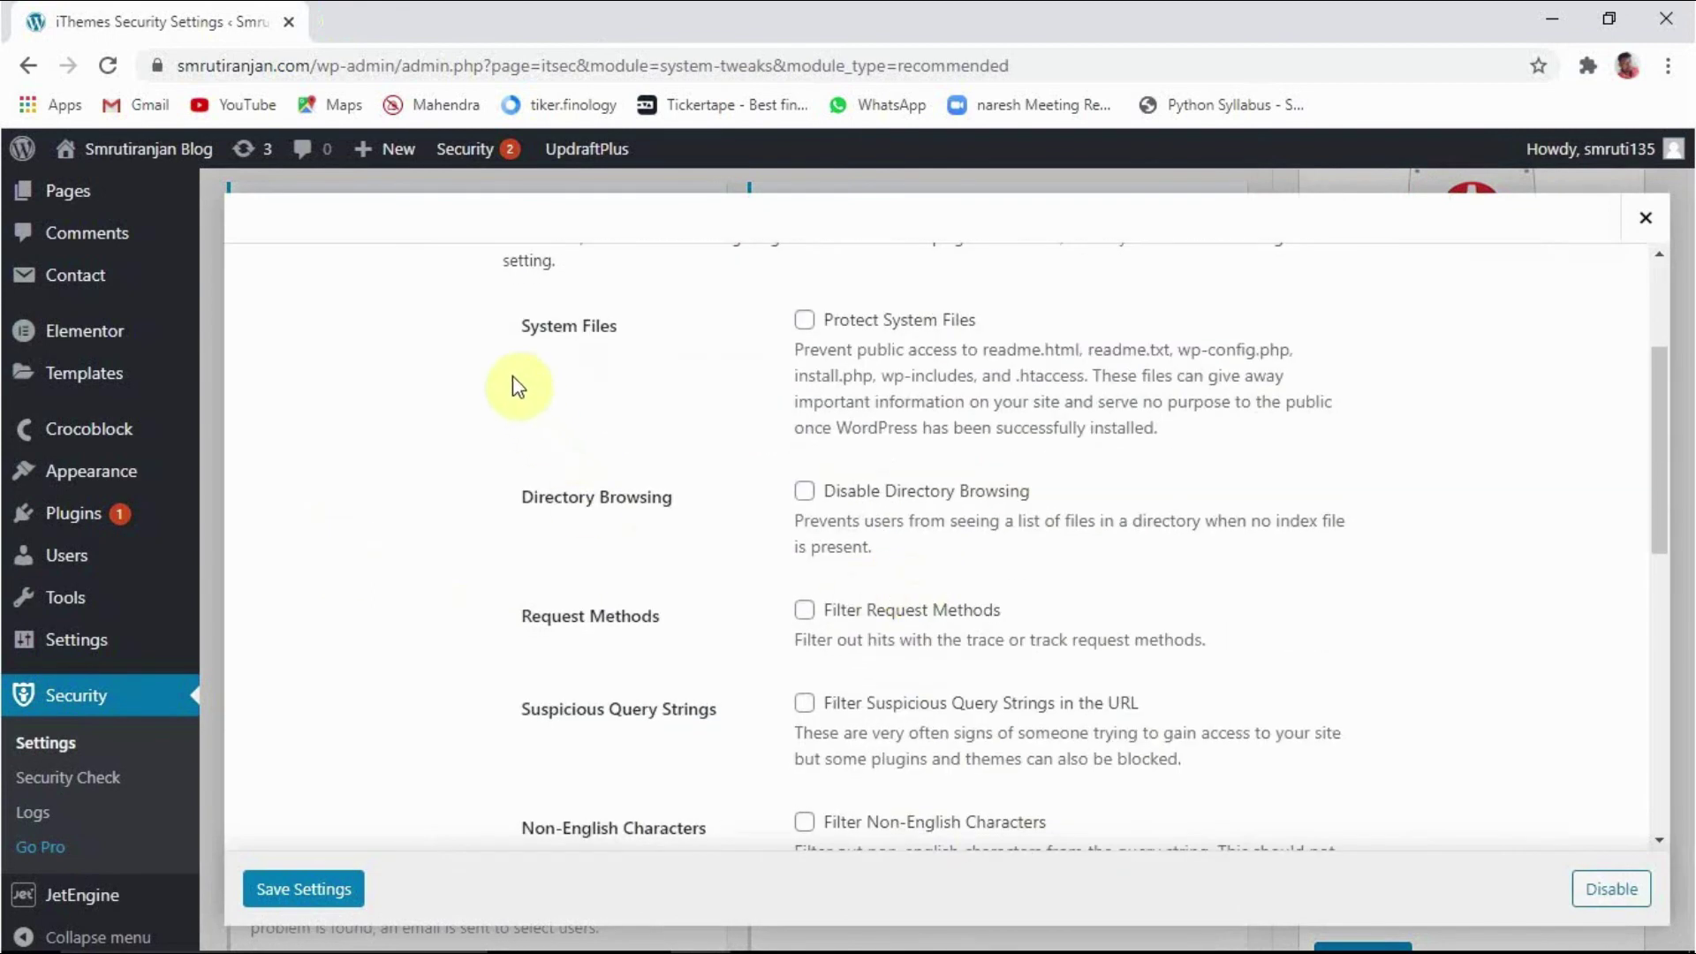
click(808, 328)
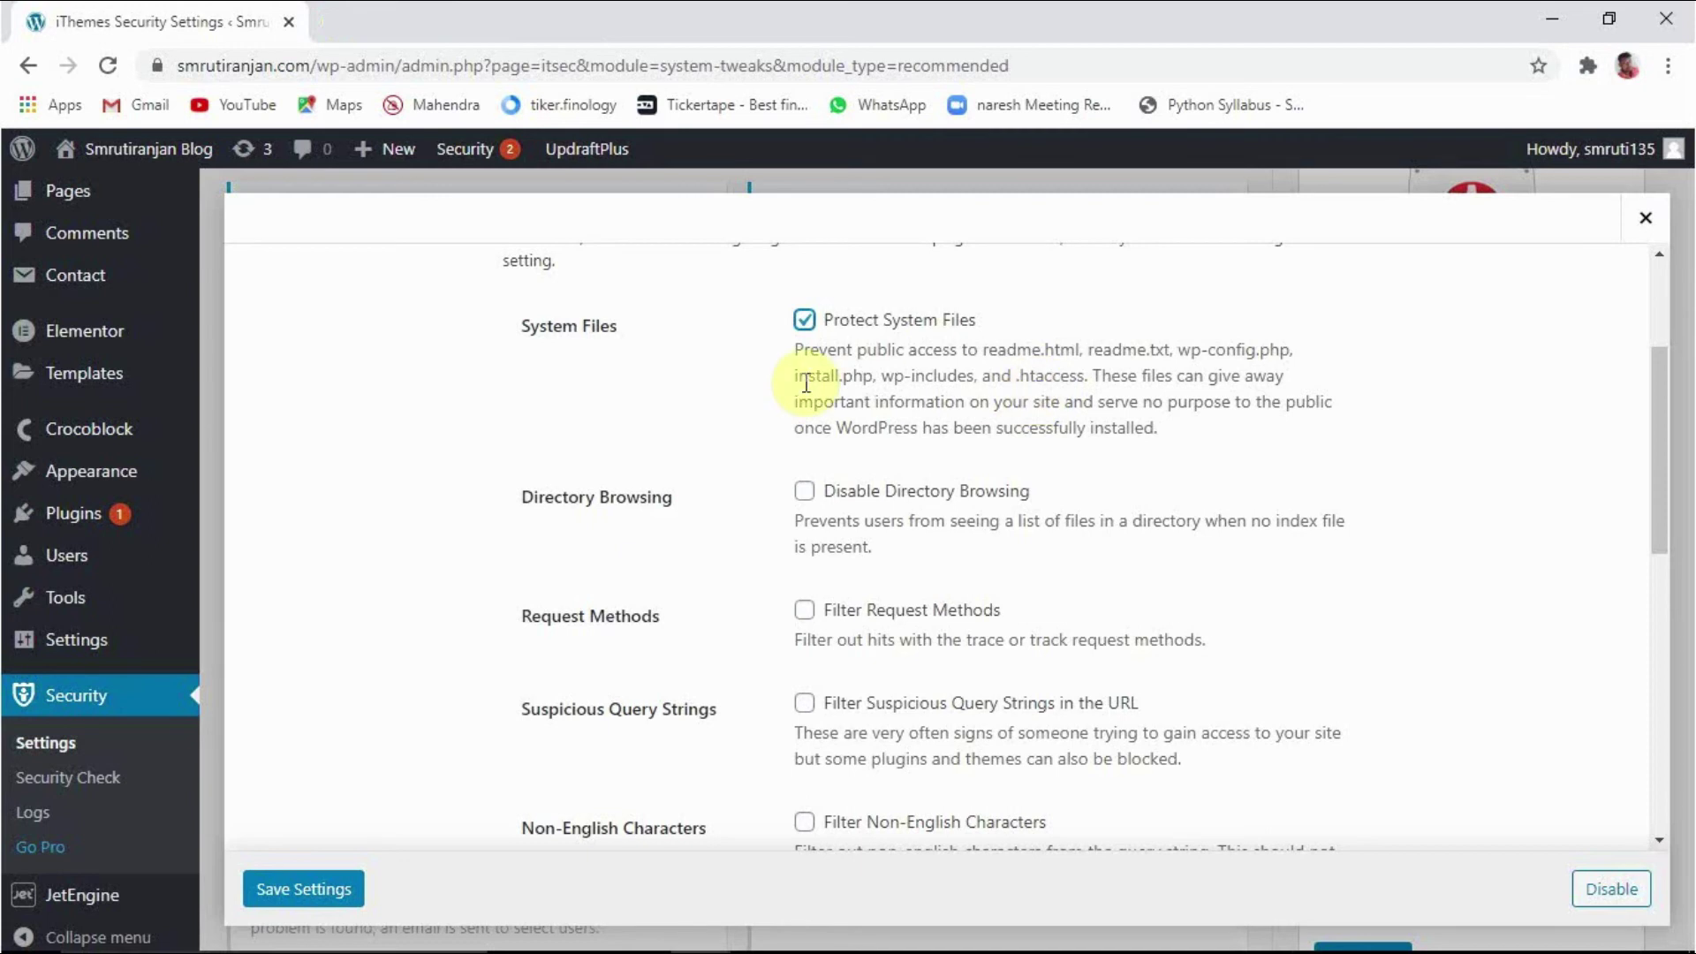
scroll(753, 636, up, 3)
scroll(753, 636, down, 3)
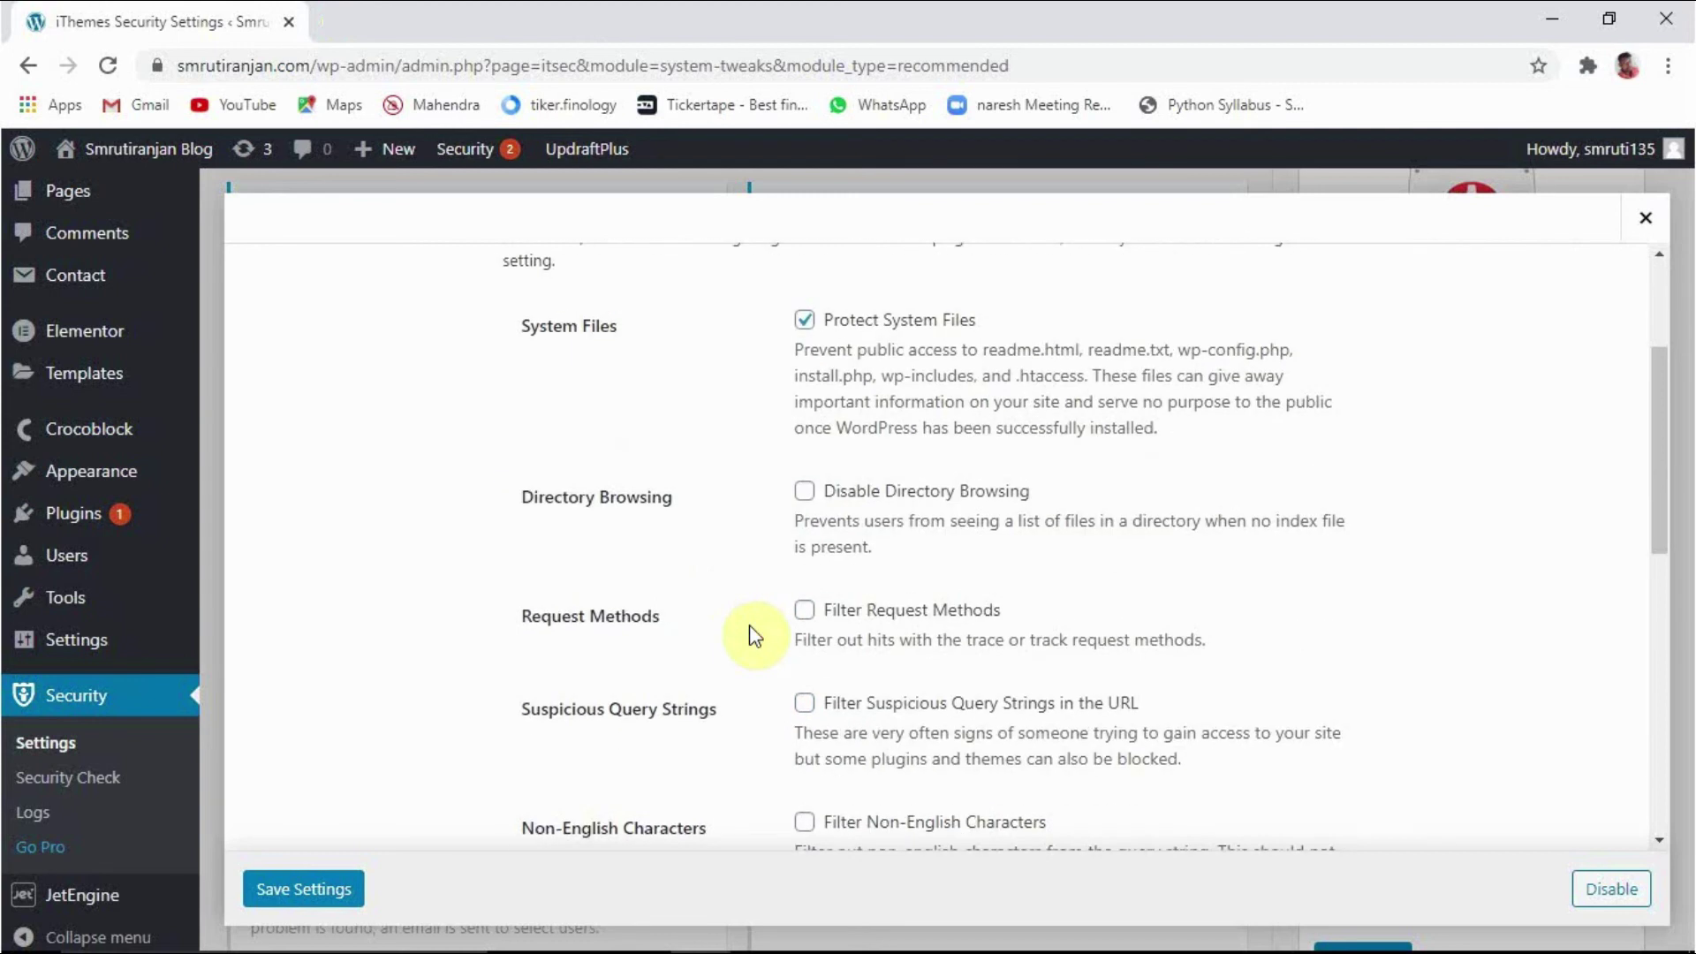
click(808, 493)
scroll(654, 640, down, 3)
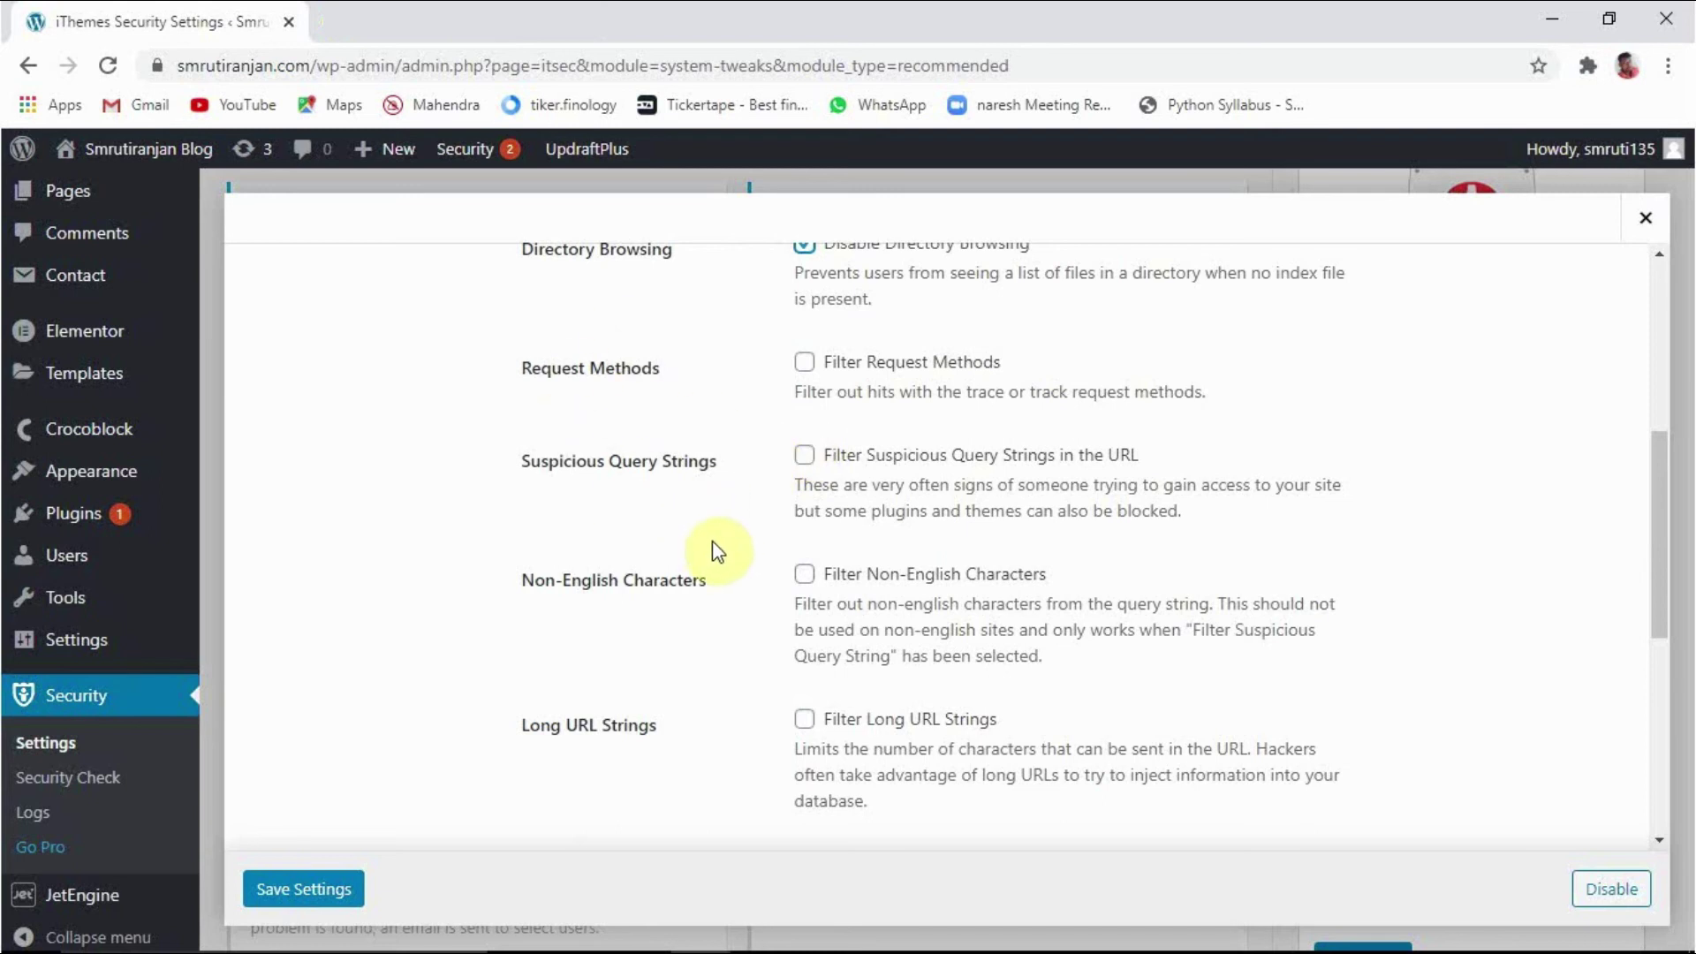
scroll(716, 549, down, 4)
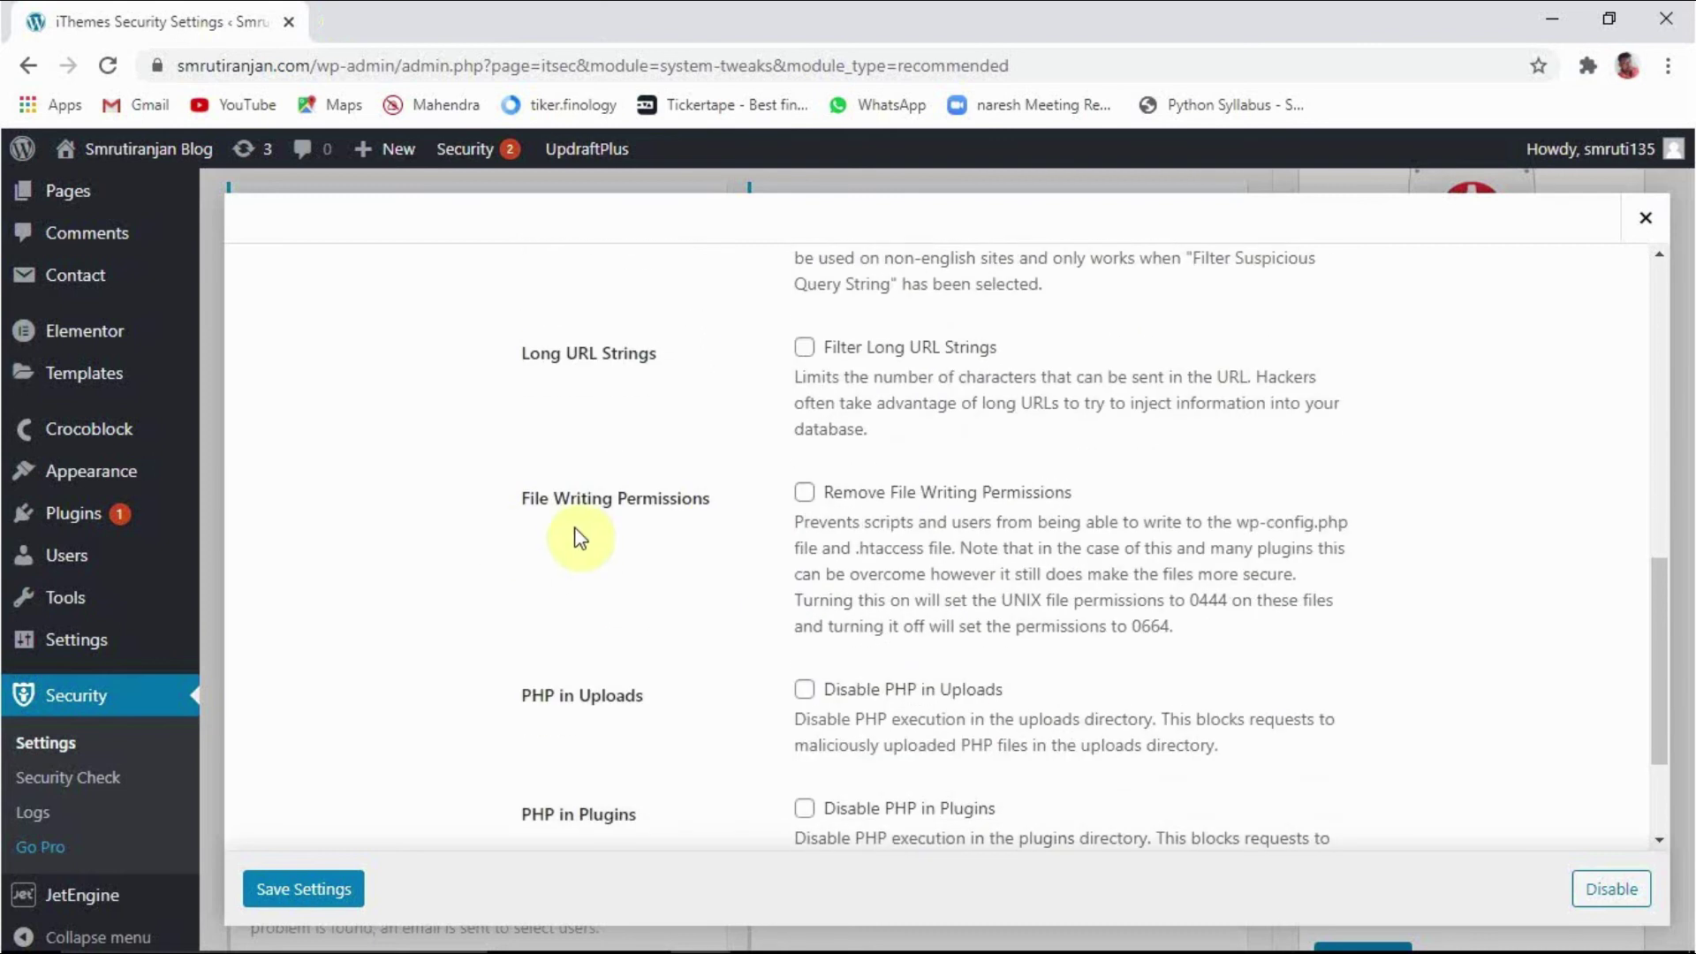
click(805, 495)
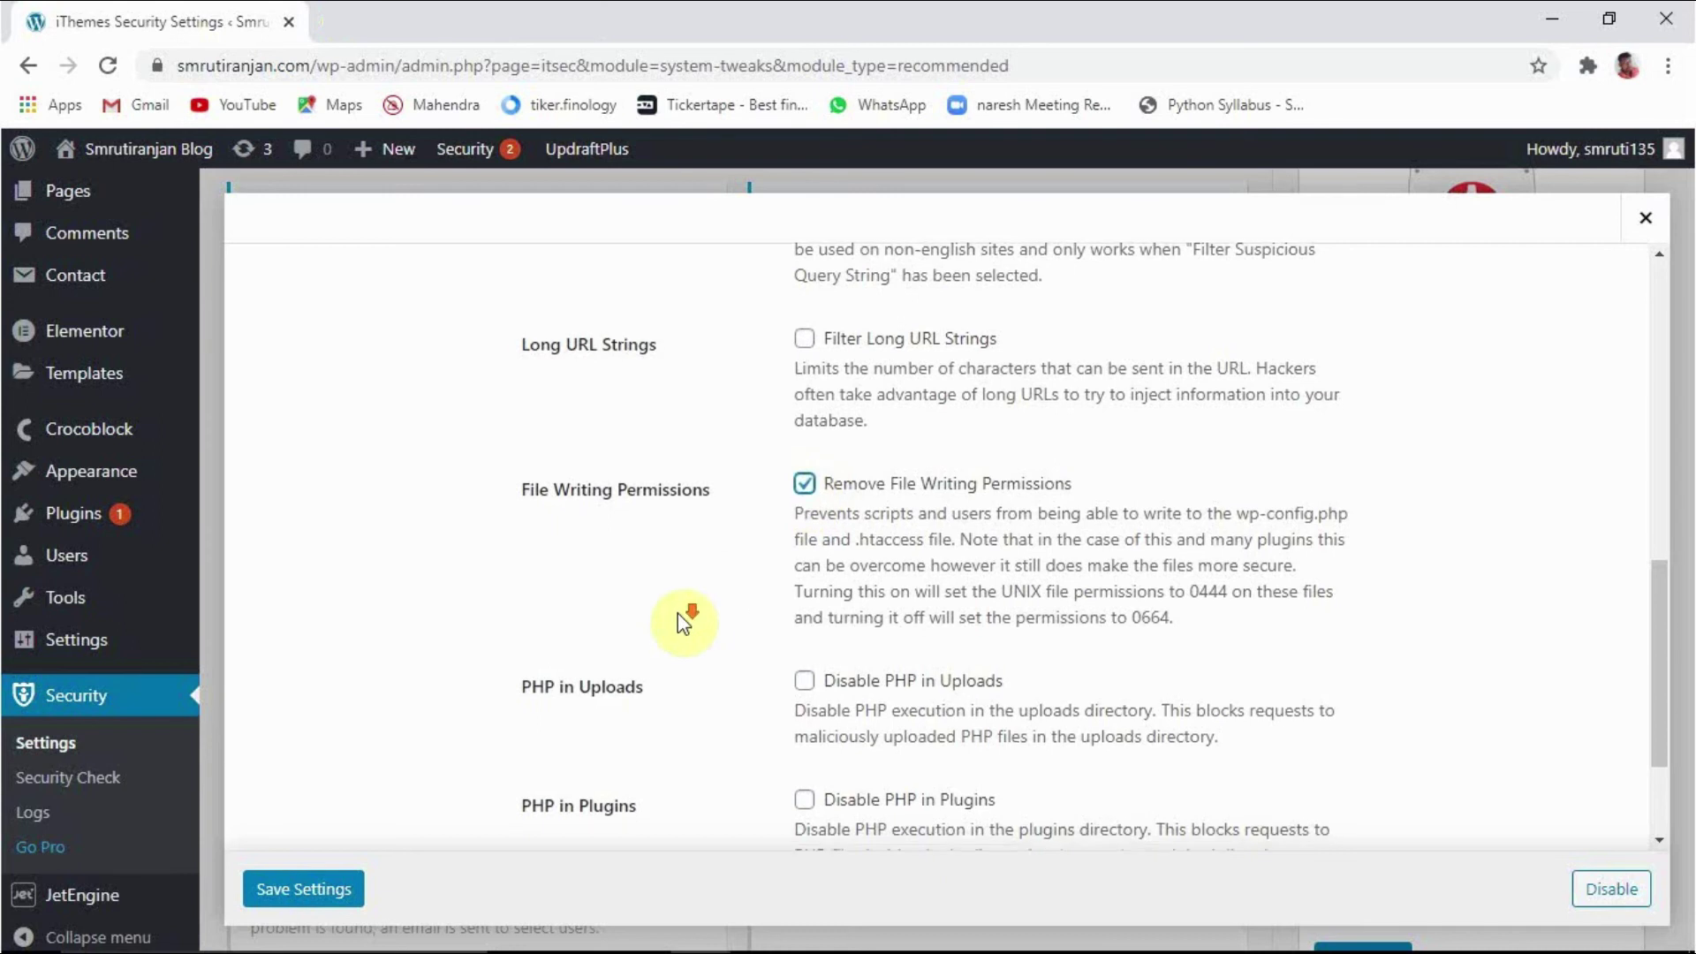
scroll(677, 613, down, 2)
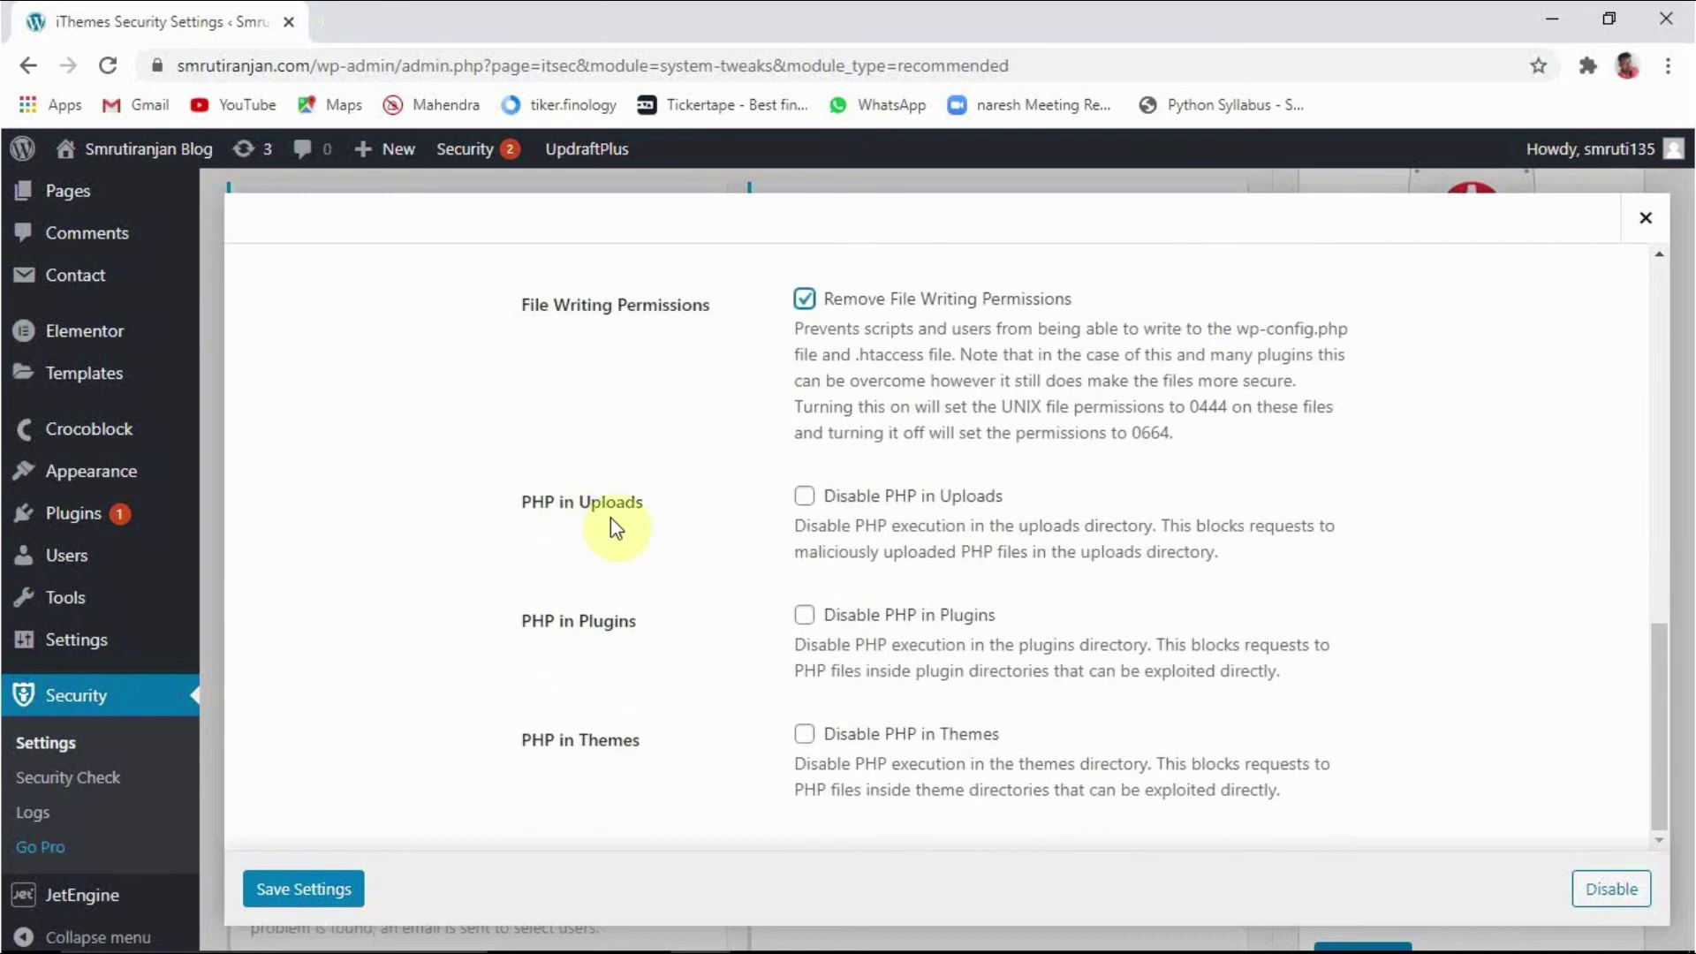
click(806, 496)
click(328, 897)
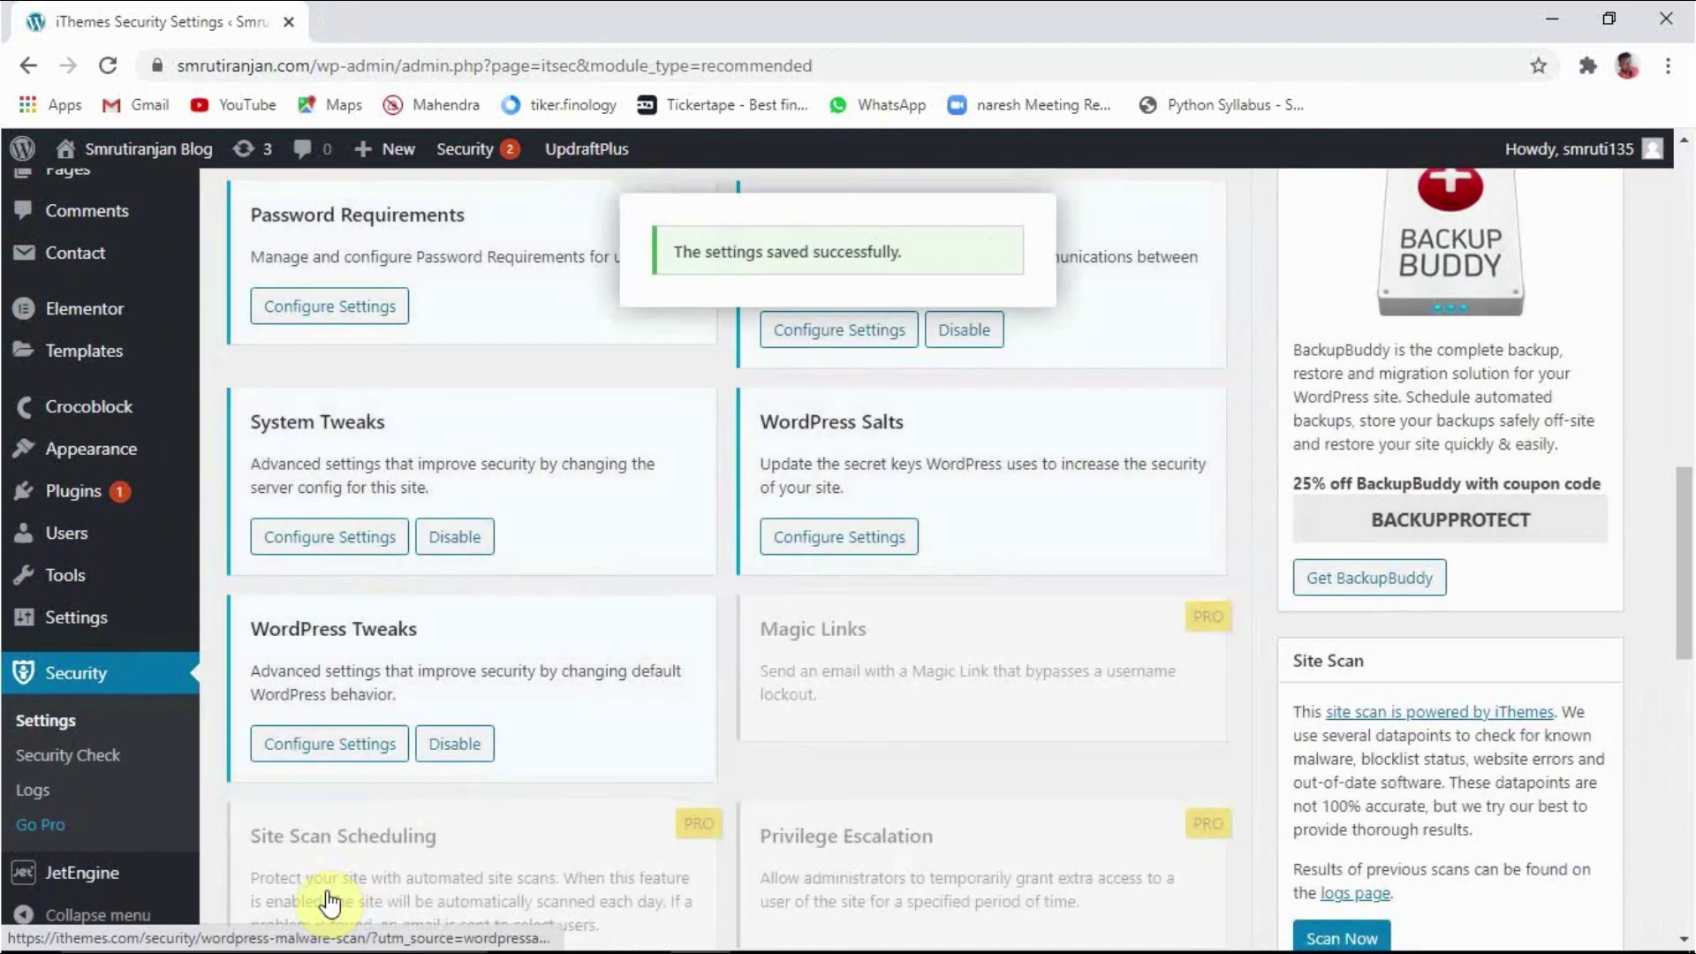
scroll(505, 855, down, 2)
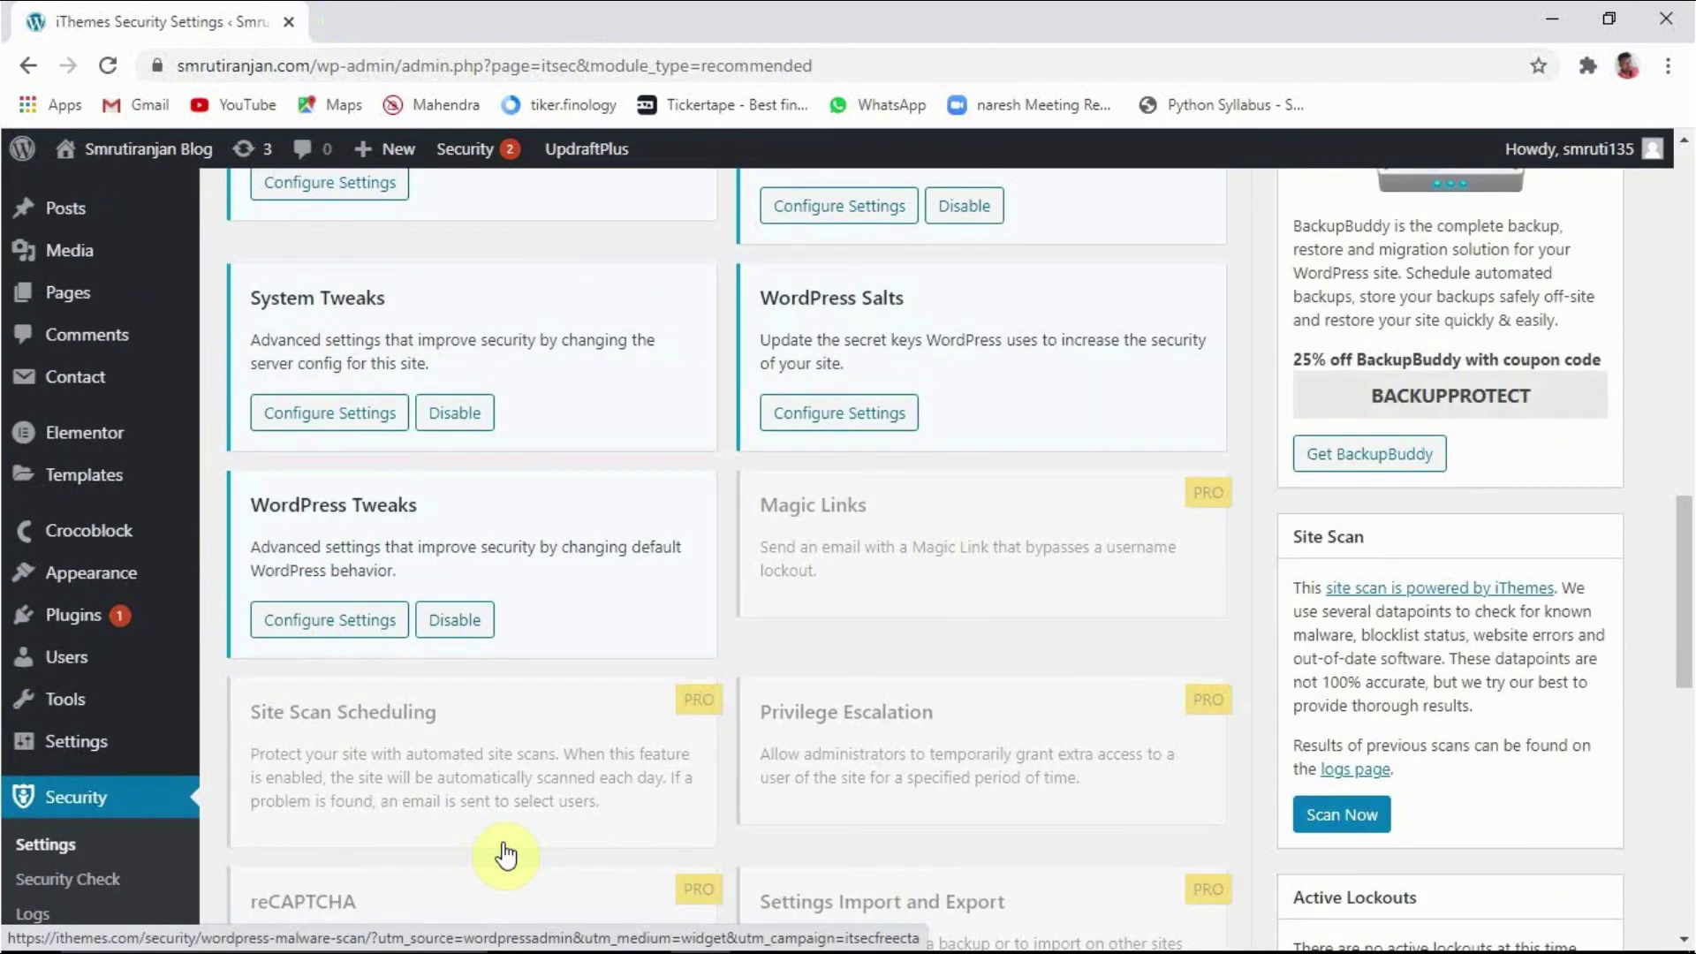
scroll(505, 855, up, 15)
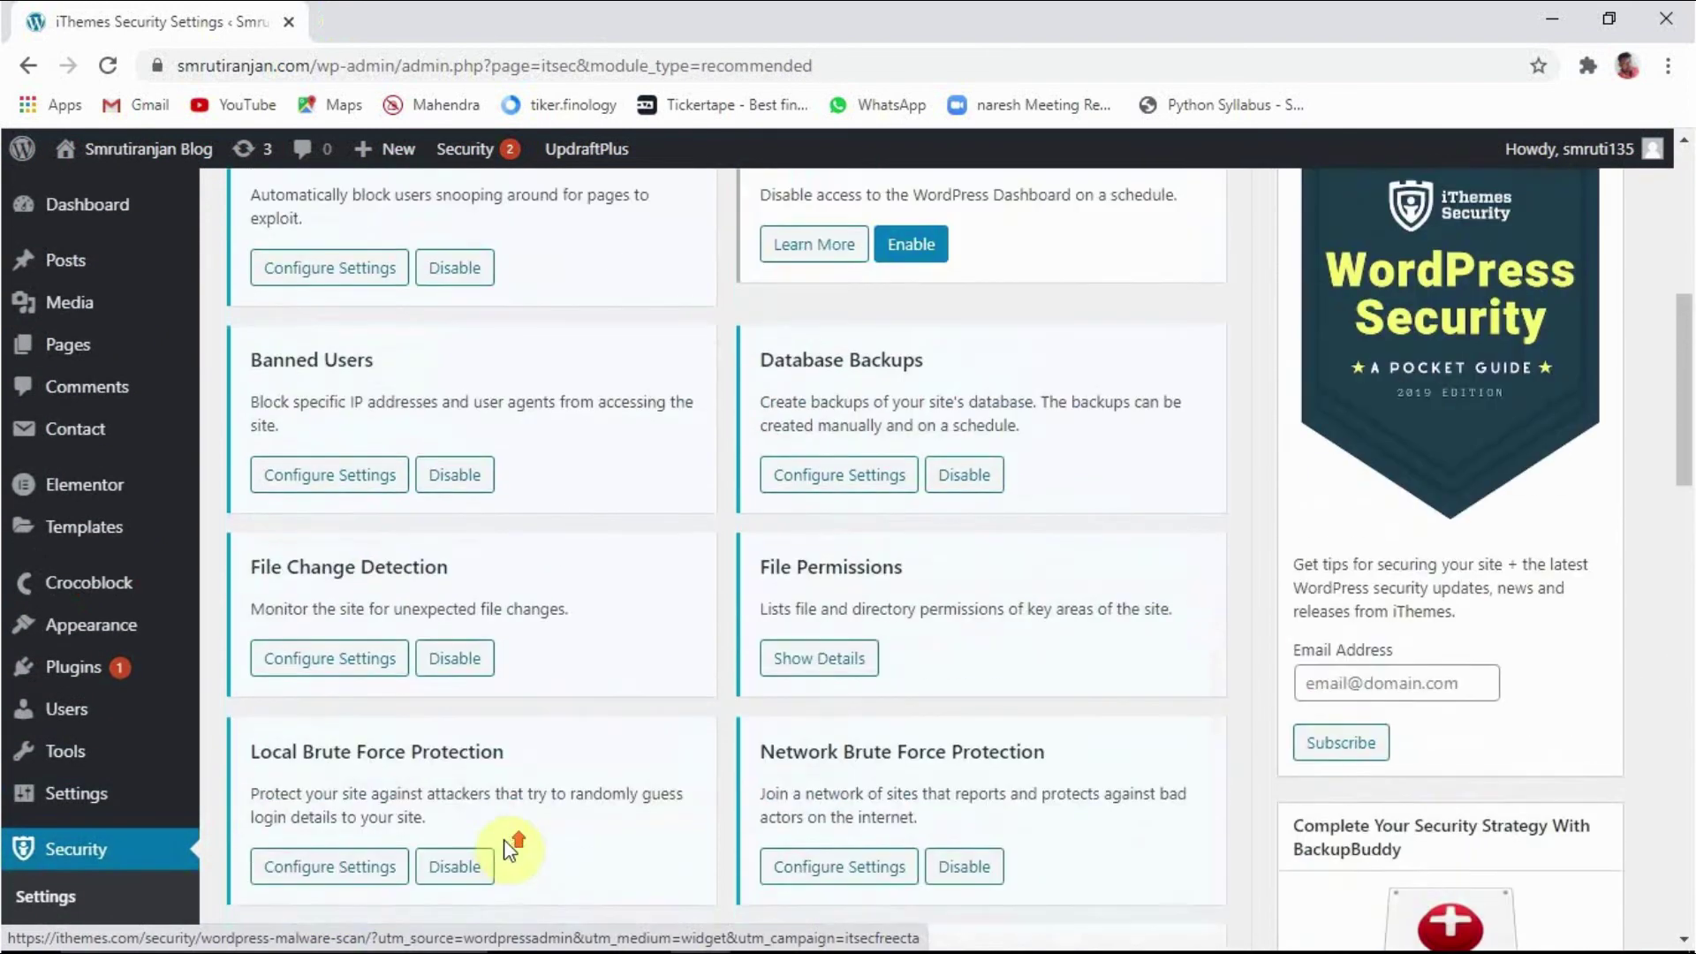
scroll(507, 839, up, 2)
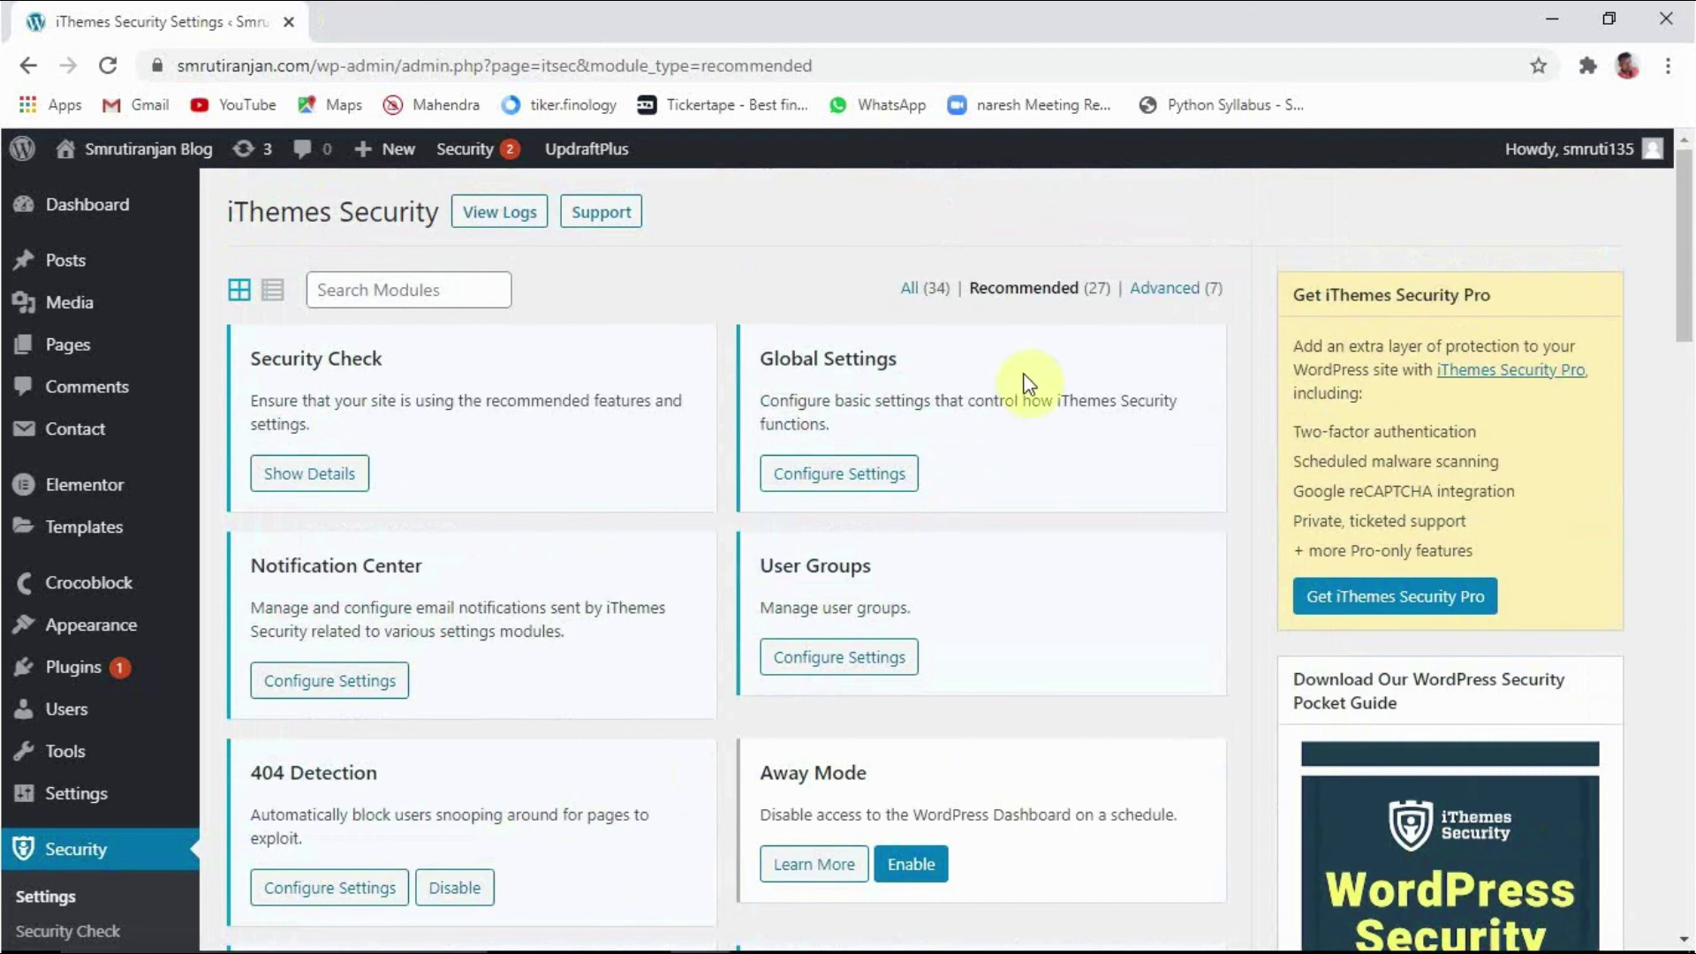
click(1170, 293)
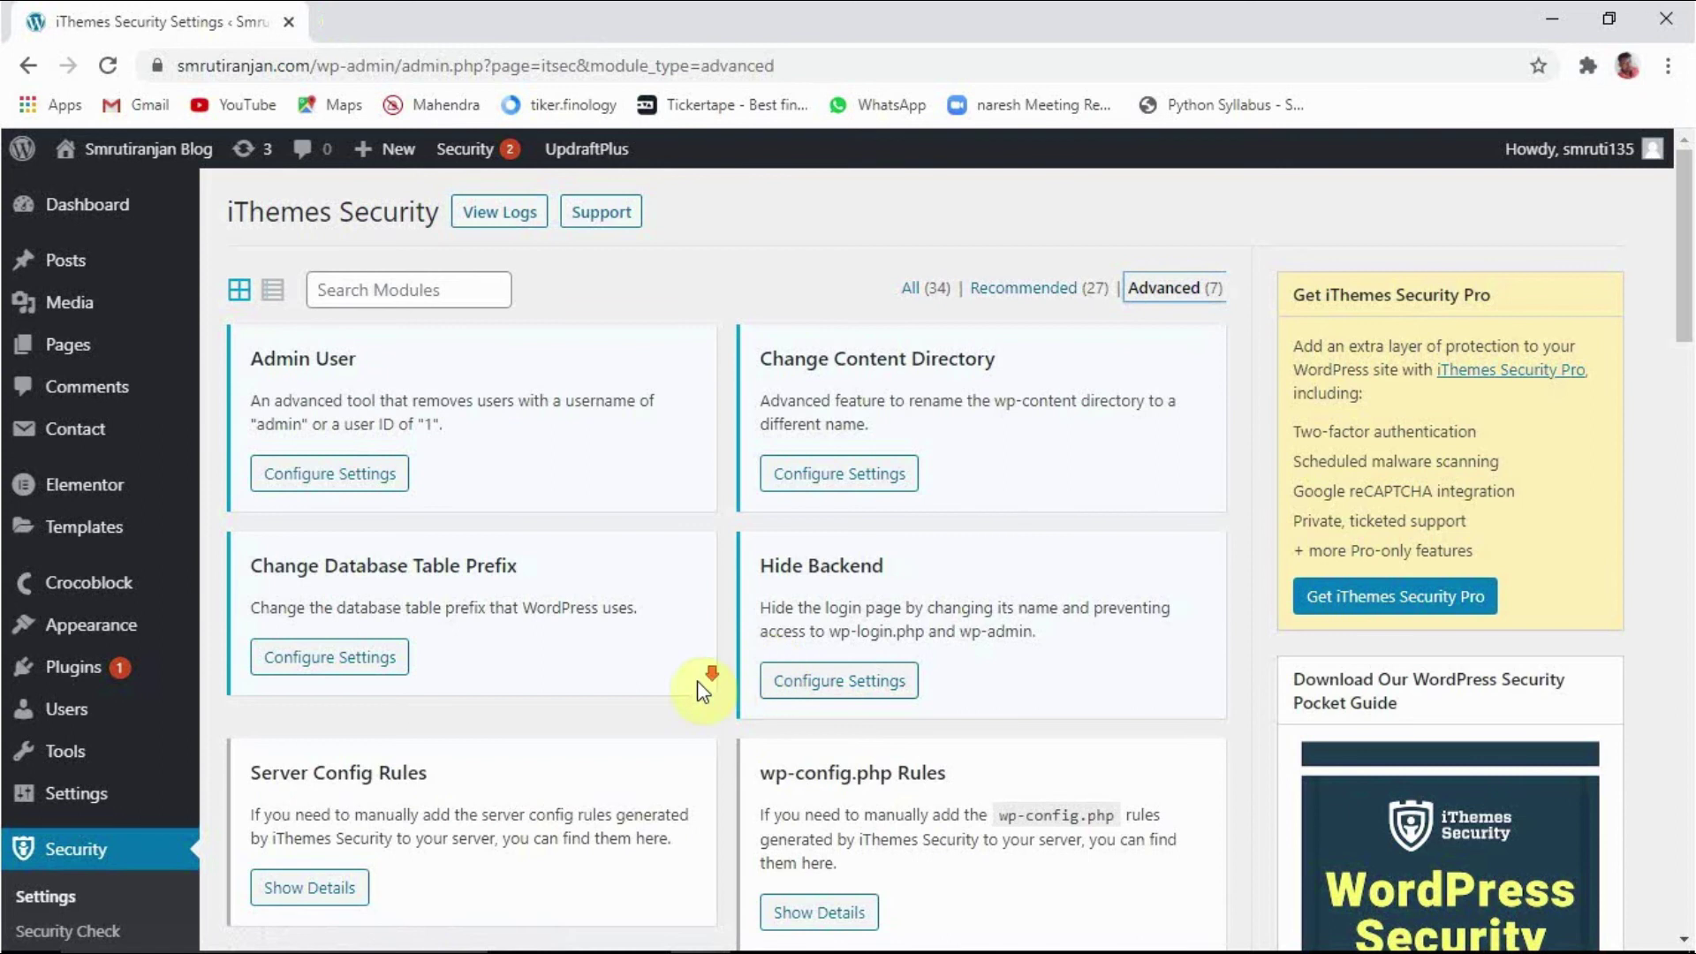
scroll(702, 676, down, 1)
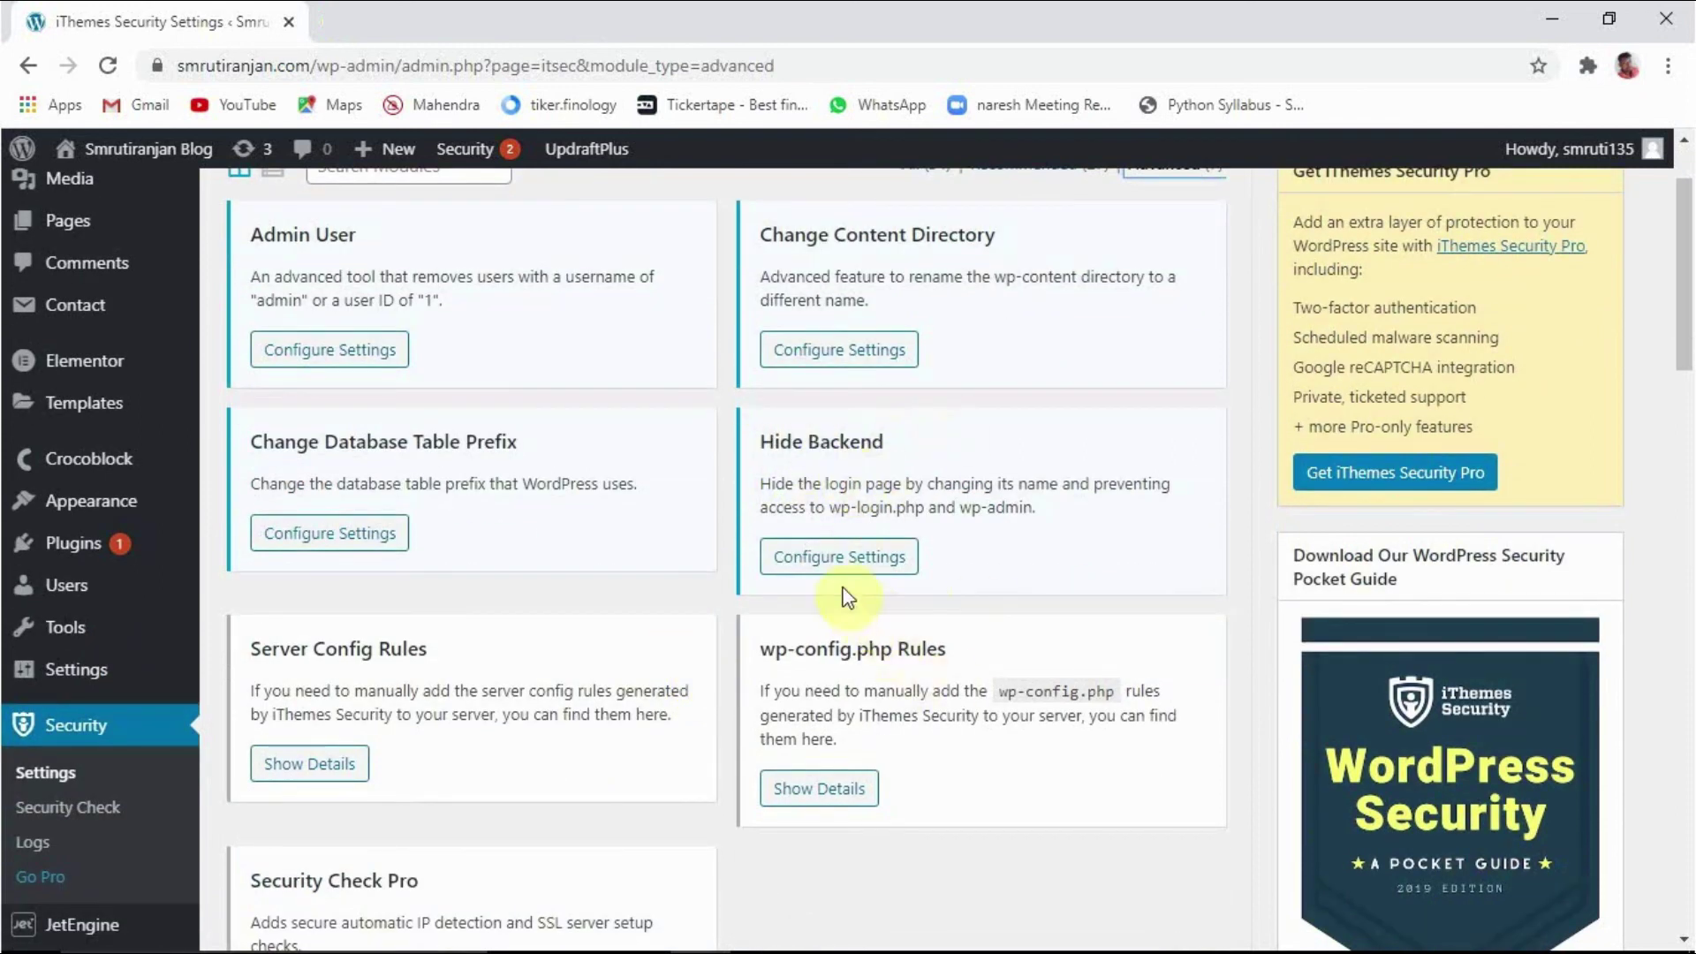
Step: Enable Hide Backend, replace the wplogin login slug with a custom slug, and save
click(835, 558)
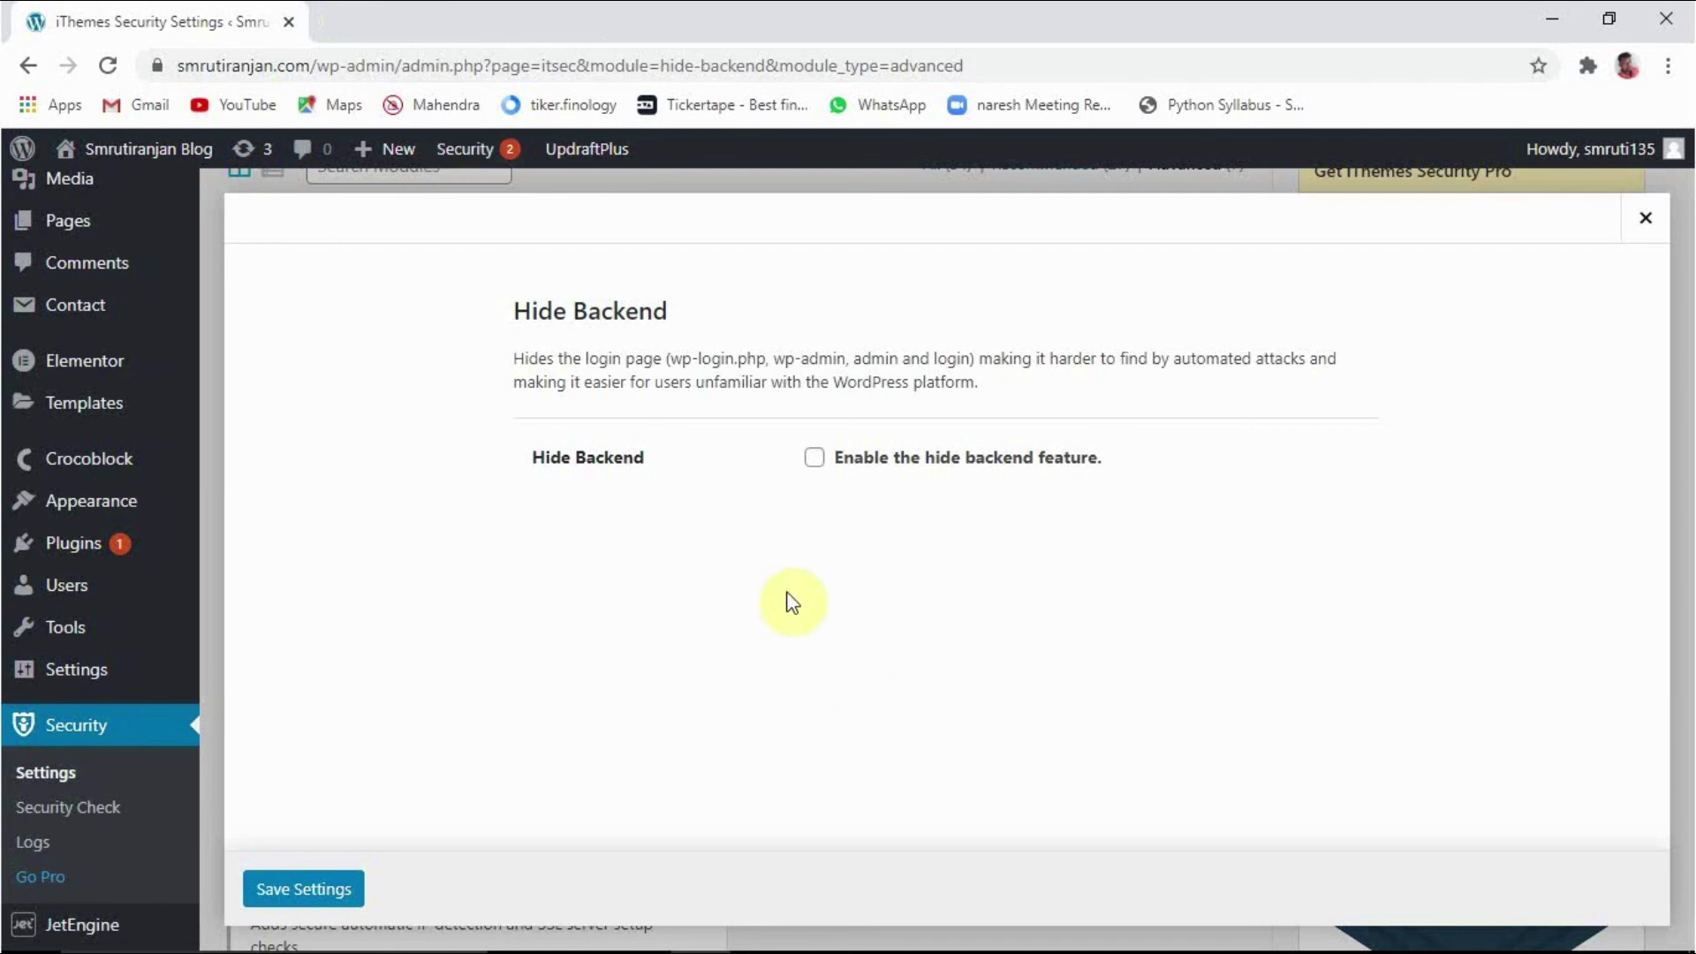
click(813, 458)
scroll(814, 463, down, 2)
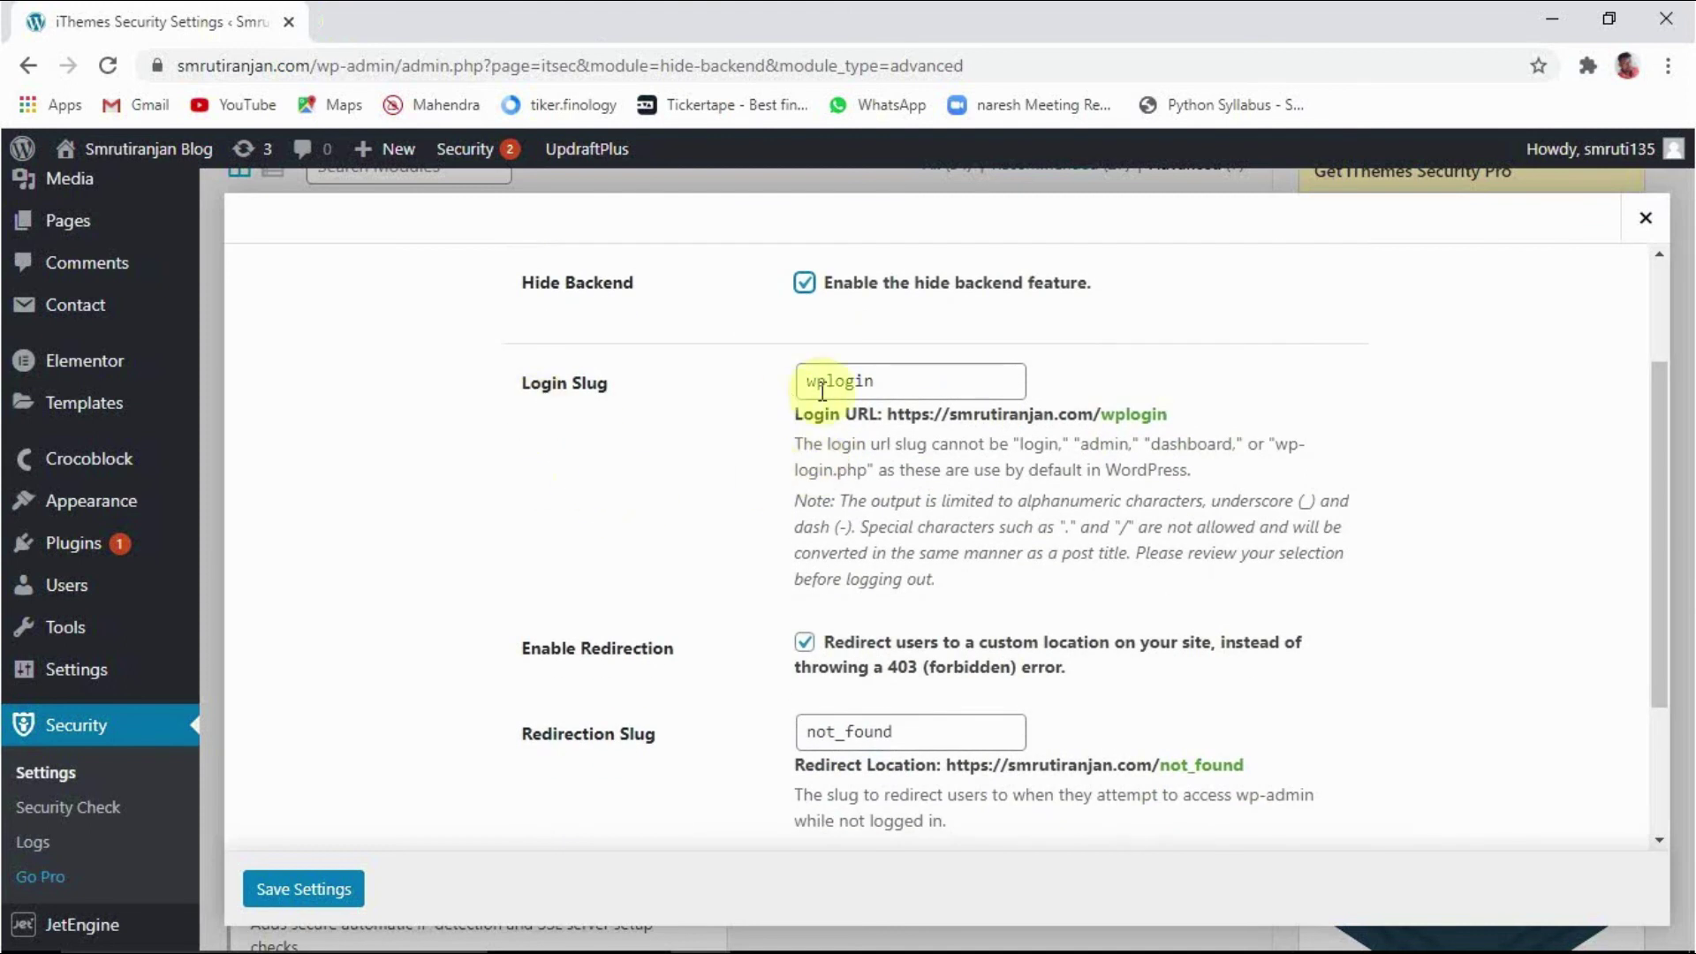
drag(886, 381, 786, 385)
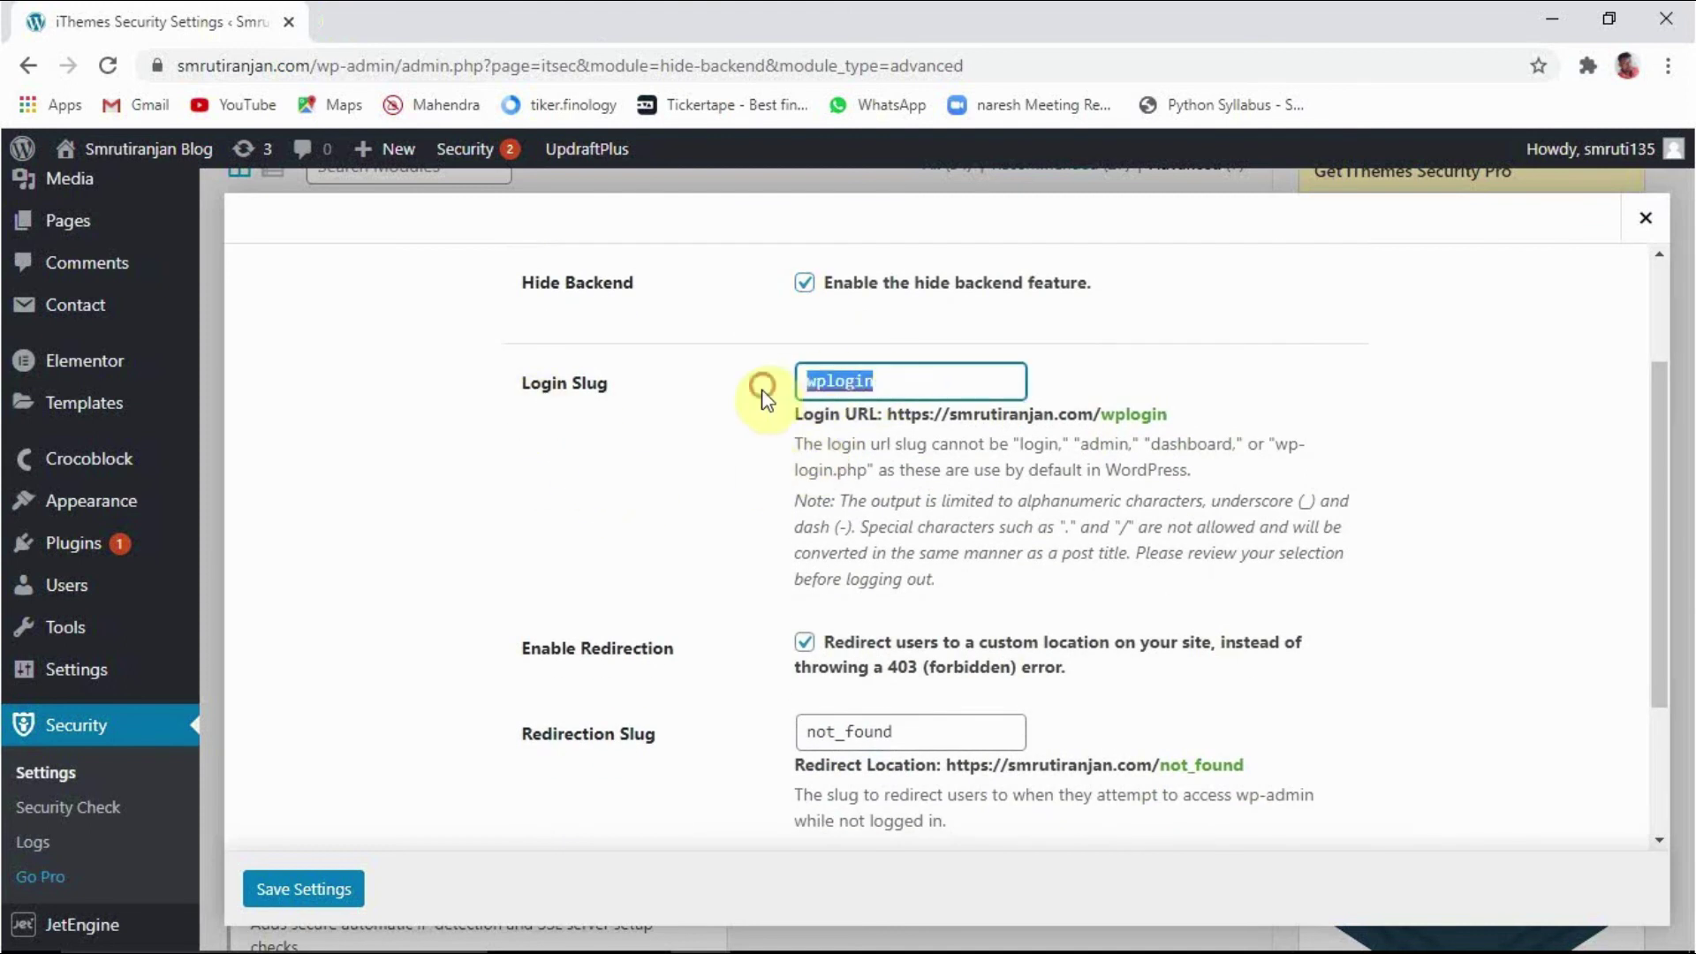
key(BackSpace)
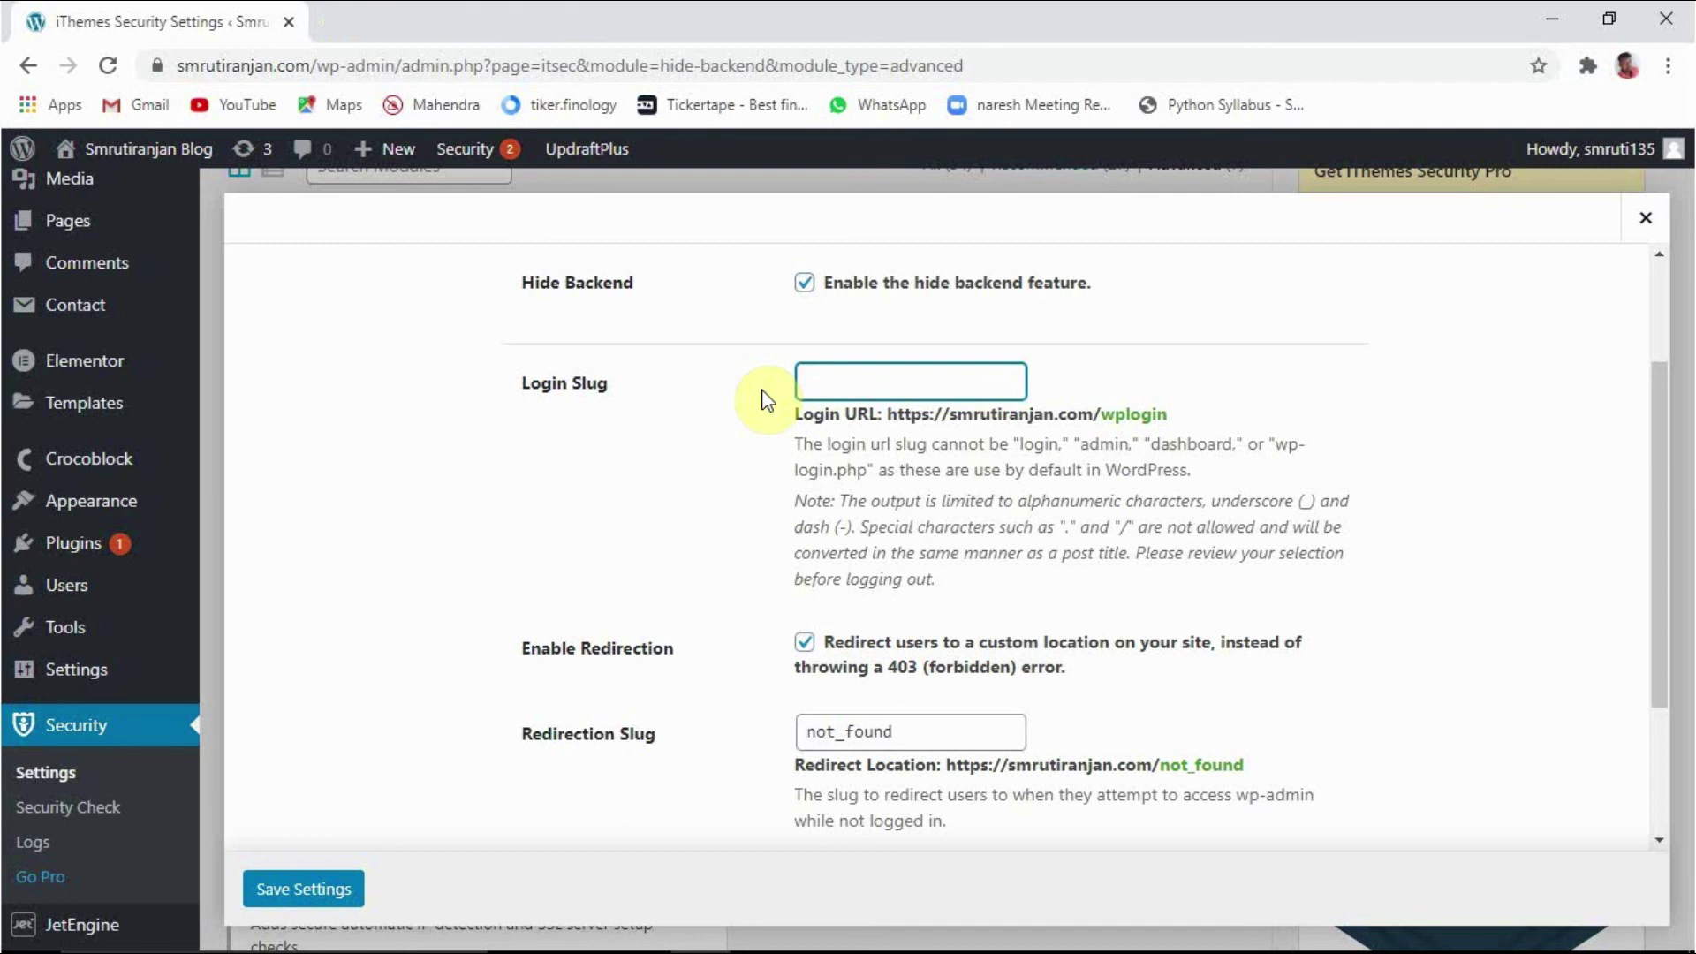
text(smruti)
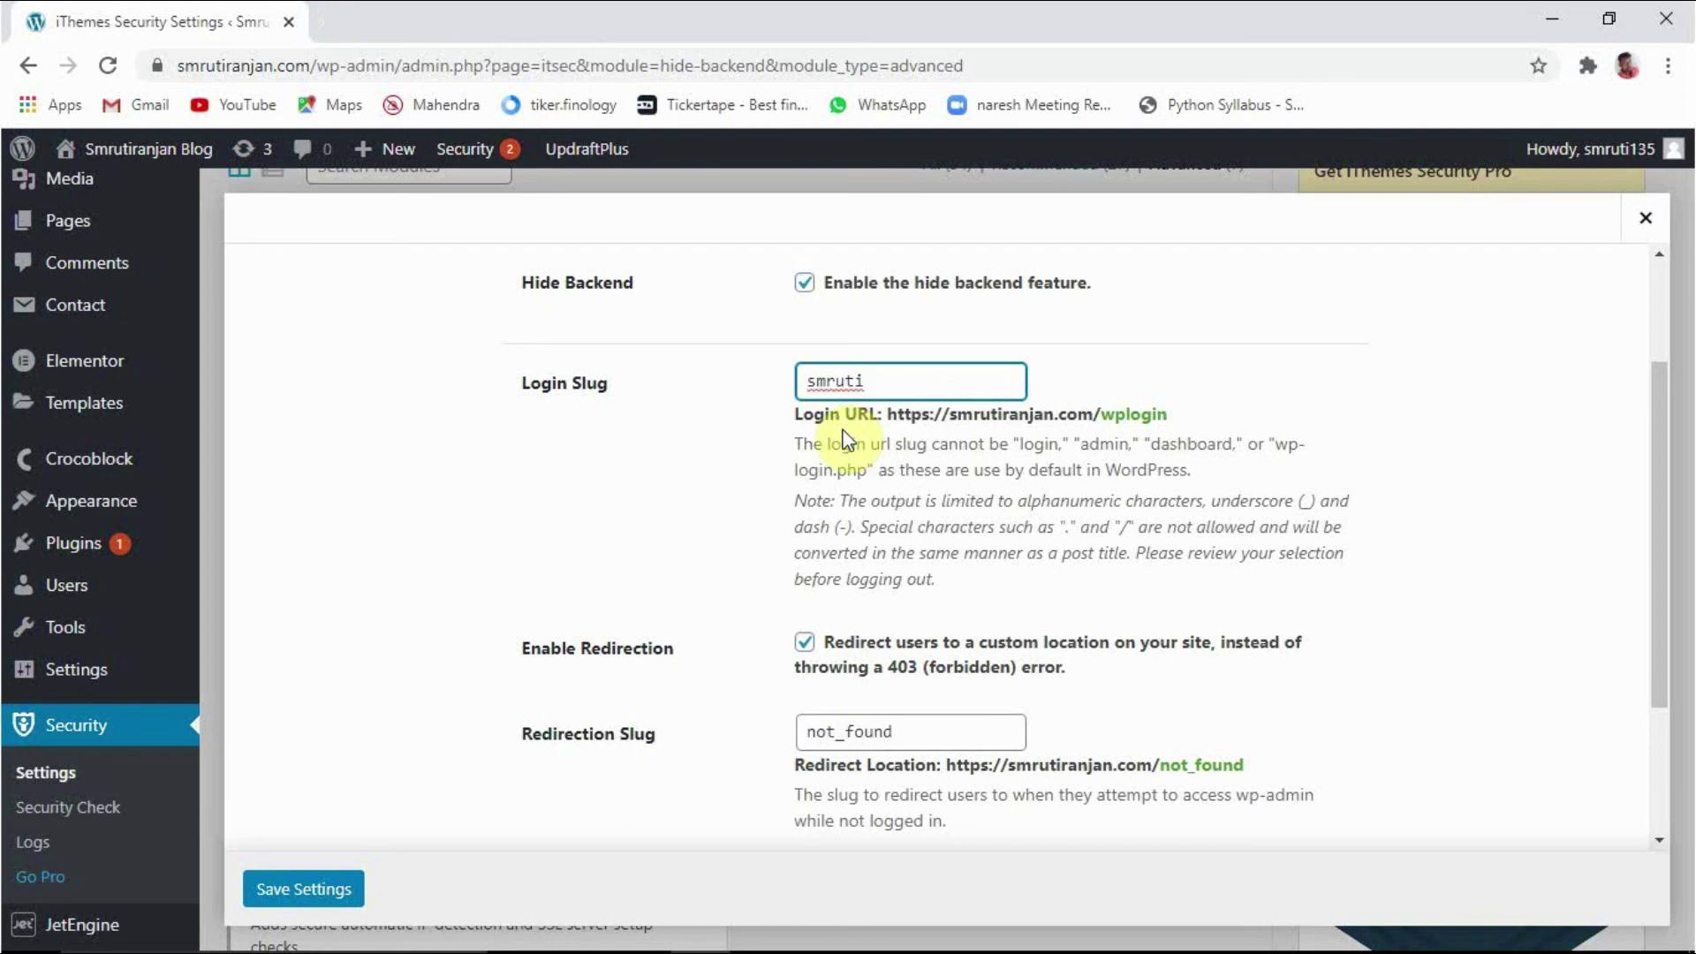
scroll(901, 575, up, 2)
scroll(912, 580, down, 5)
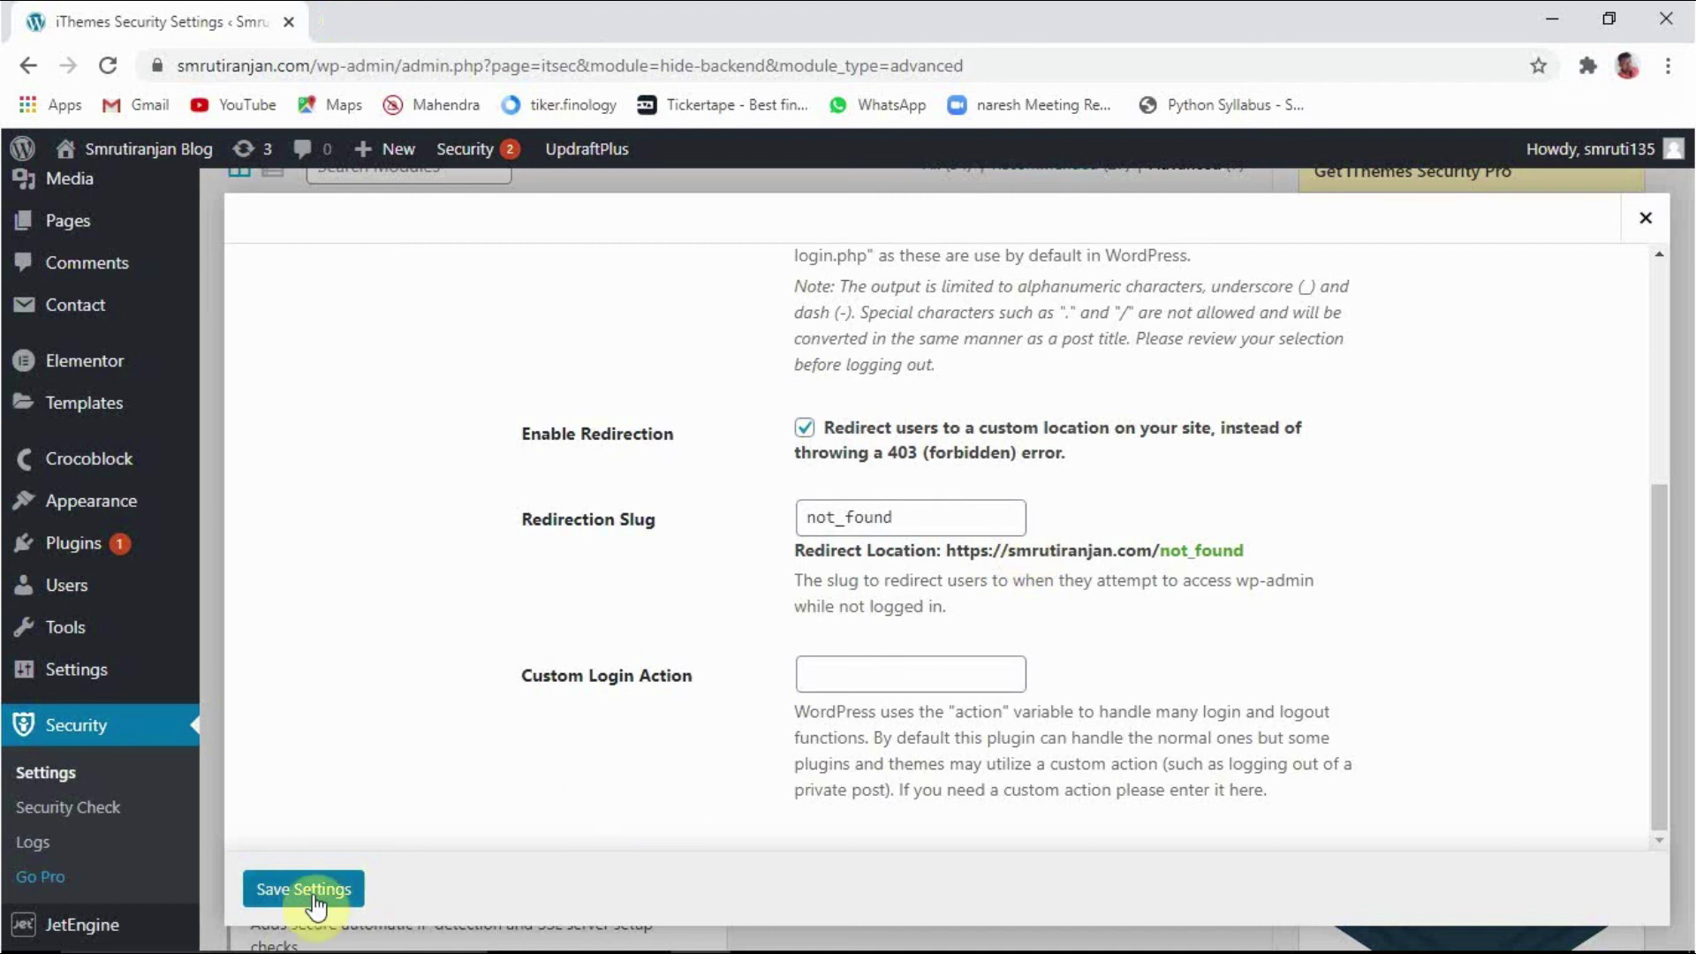
click(285, 888)
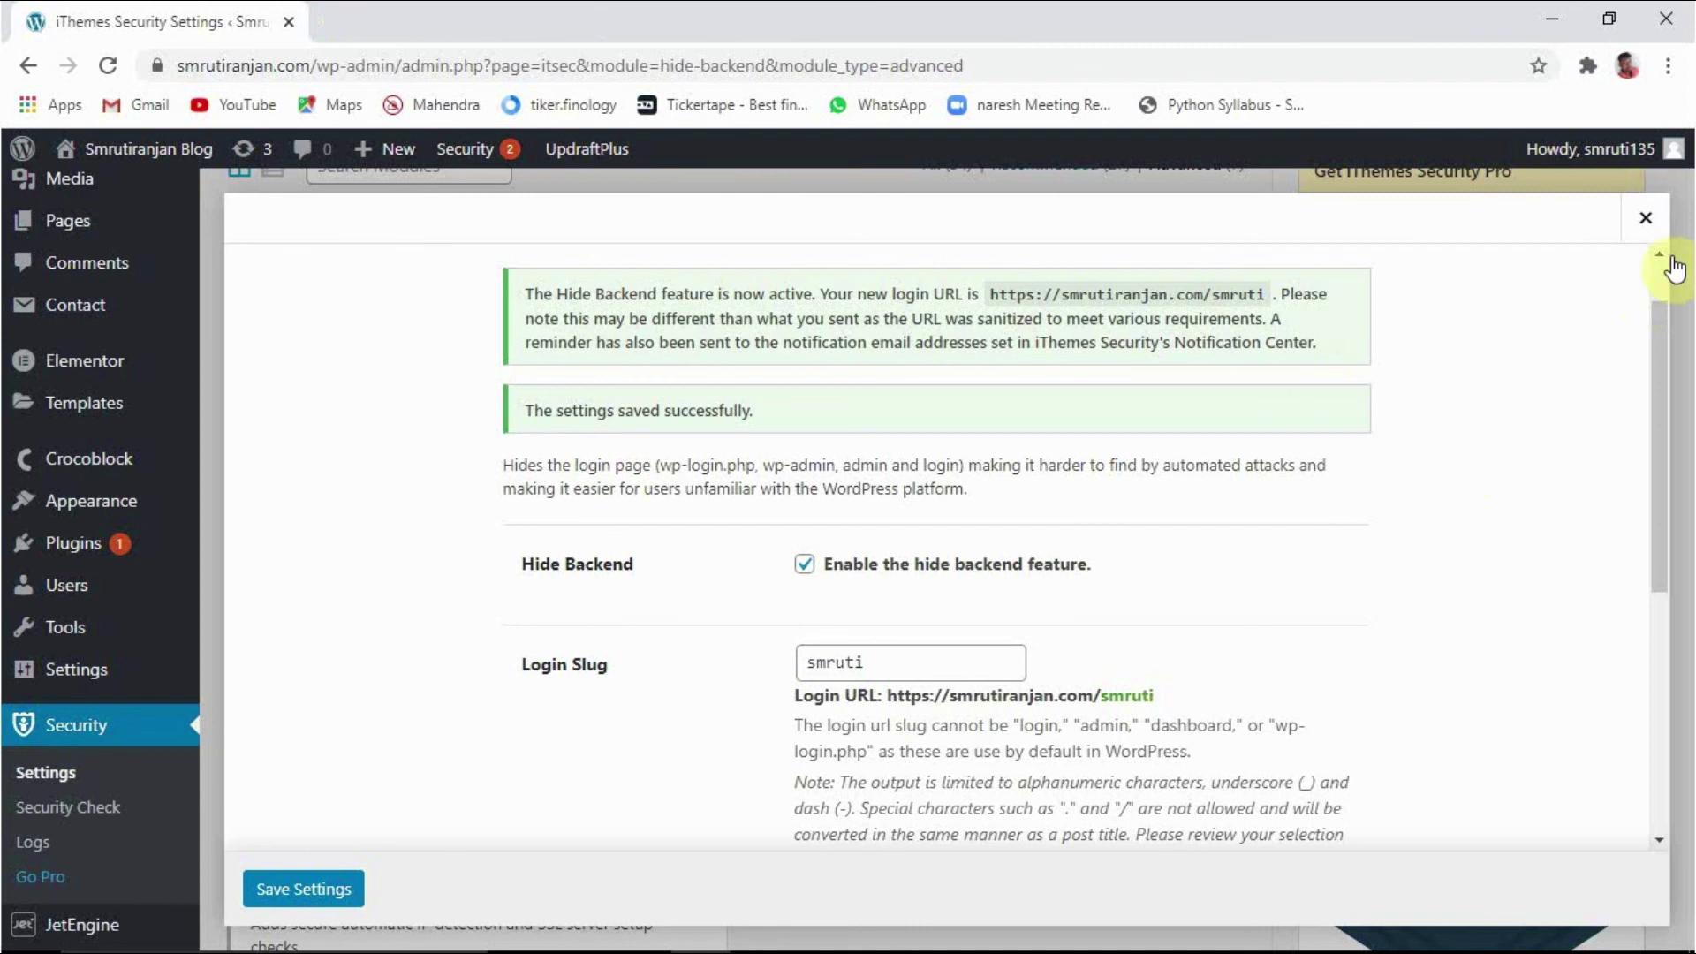
Step: Close the Hide Backend settings, log out via the Howdy menu, close the login tab, and start a new browser window
click(1646, 217)
mouse_move(1581, 160)
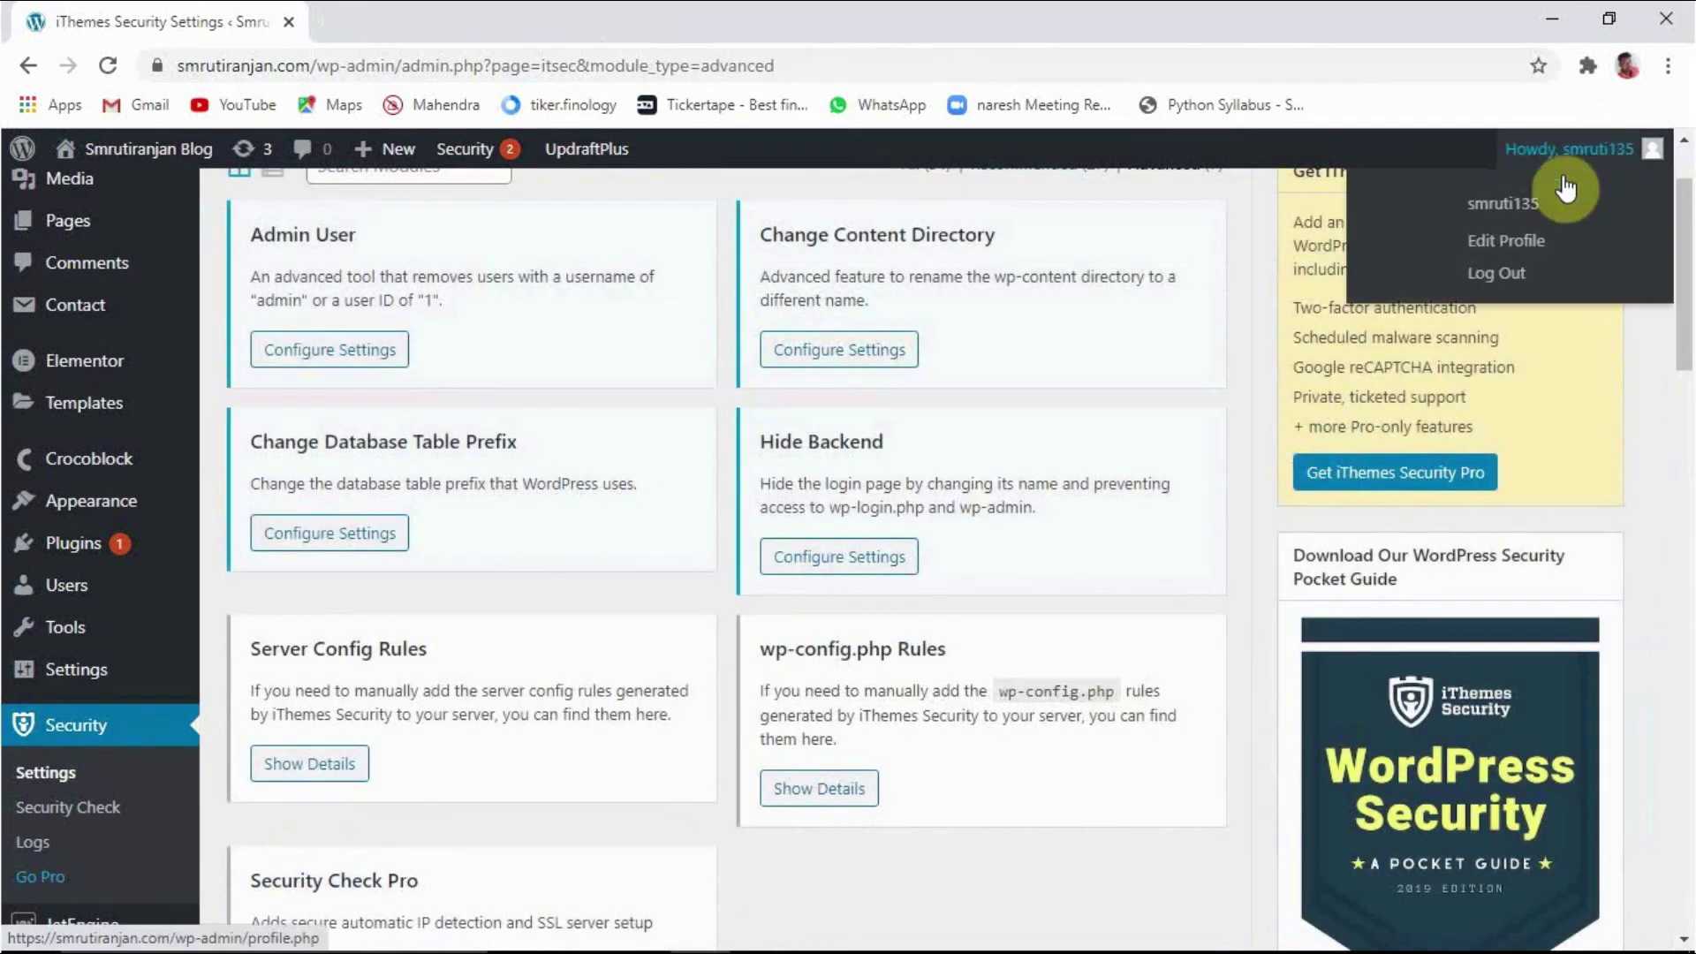
click(1508, 276)
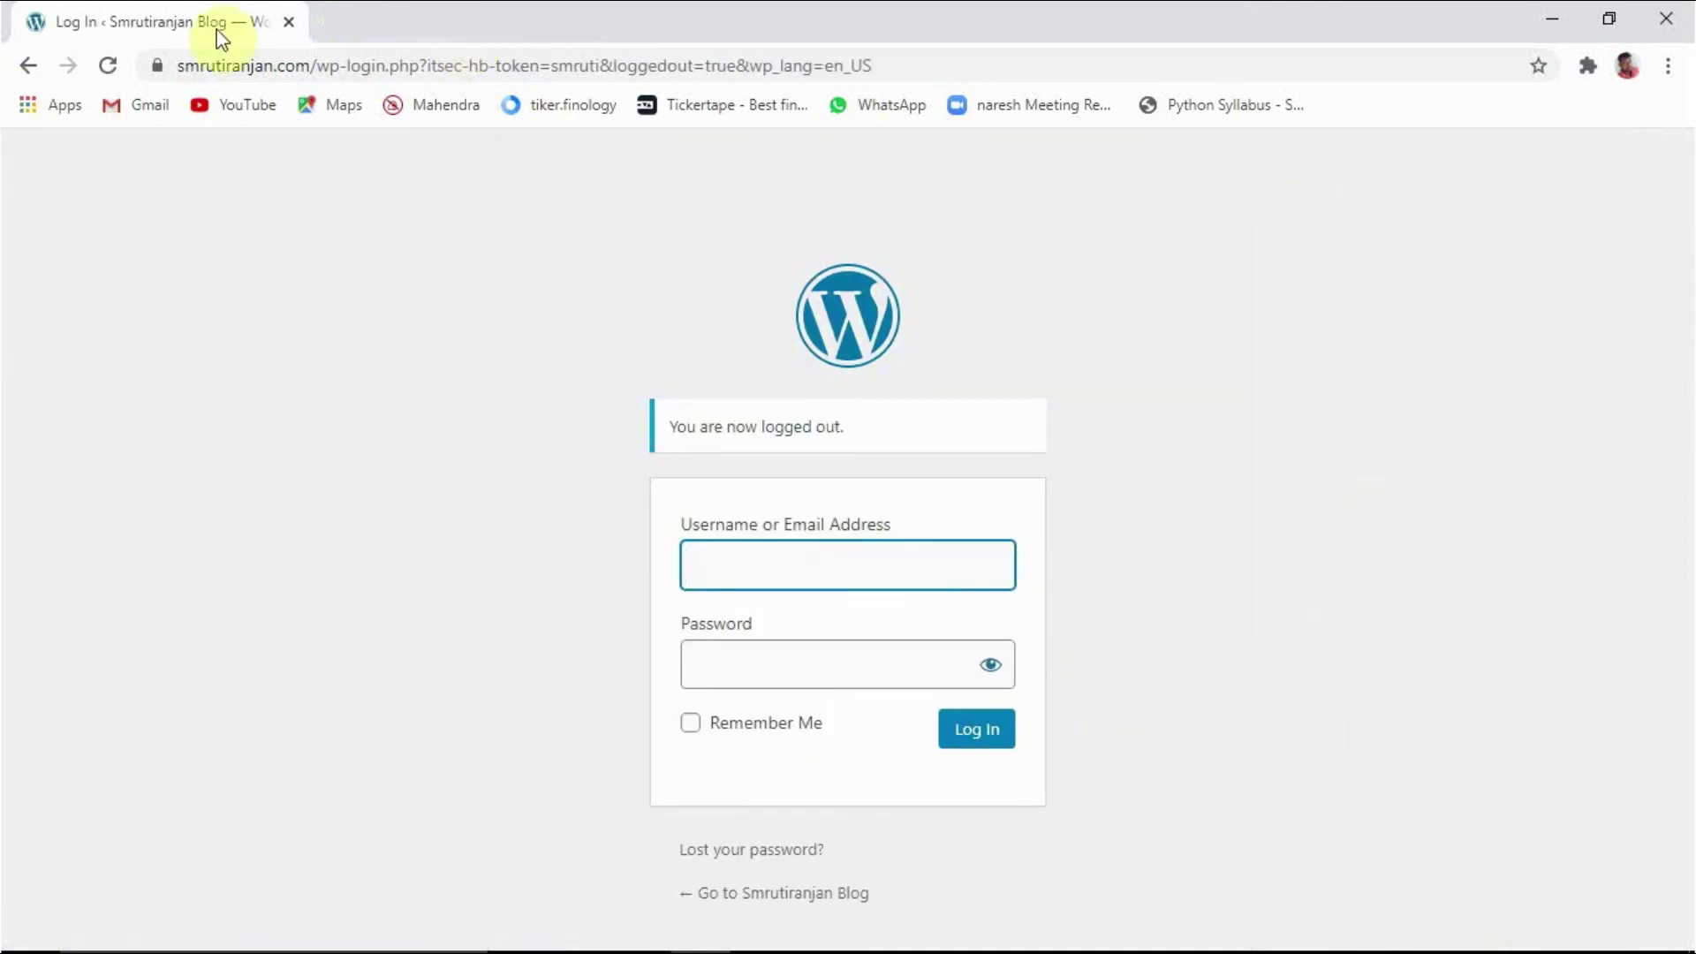
click(289, 22)
click(704, 929)
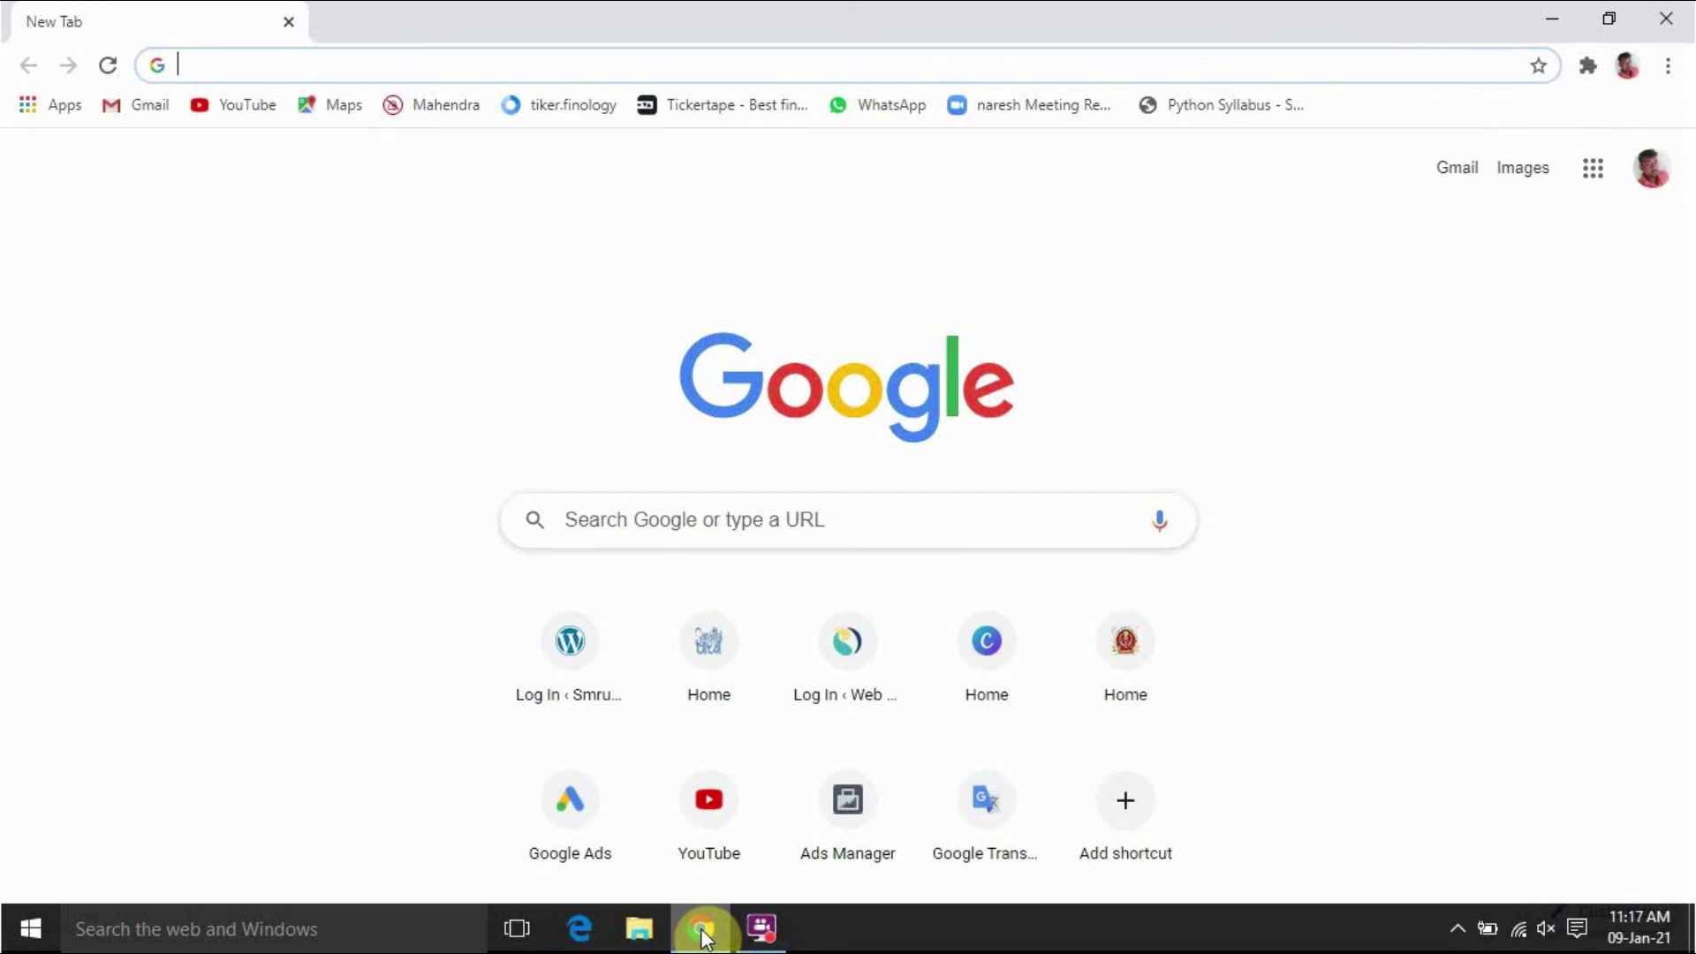
Step: Confirm smrutiranjan.com/wp-admin now shows not_found, then load the login page at smrutiranjan.com/smruti
text(smru)
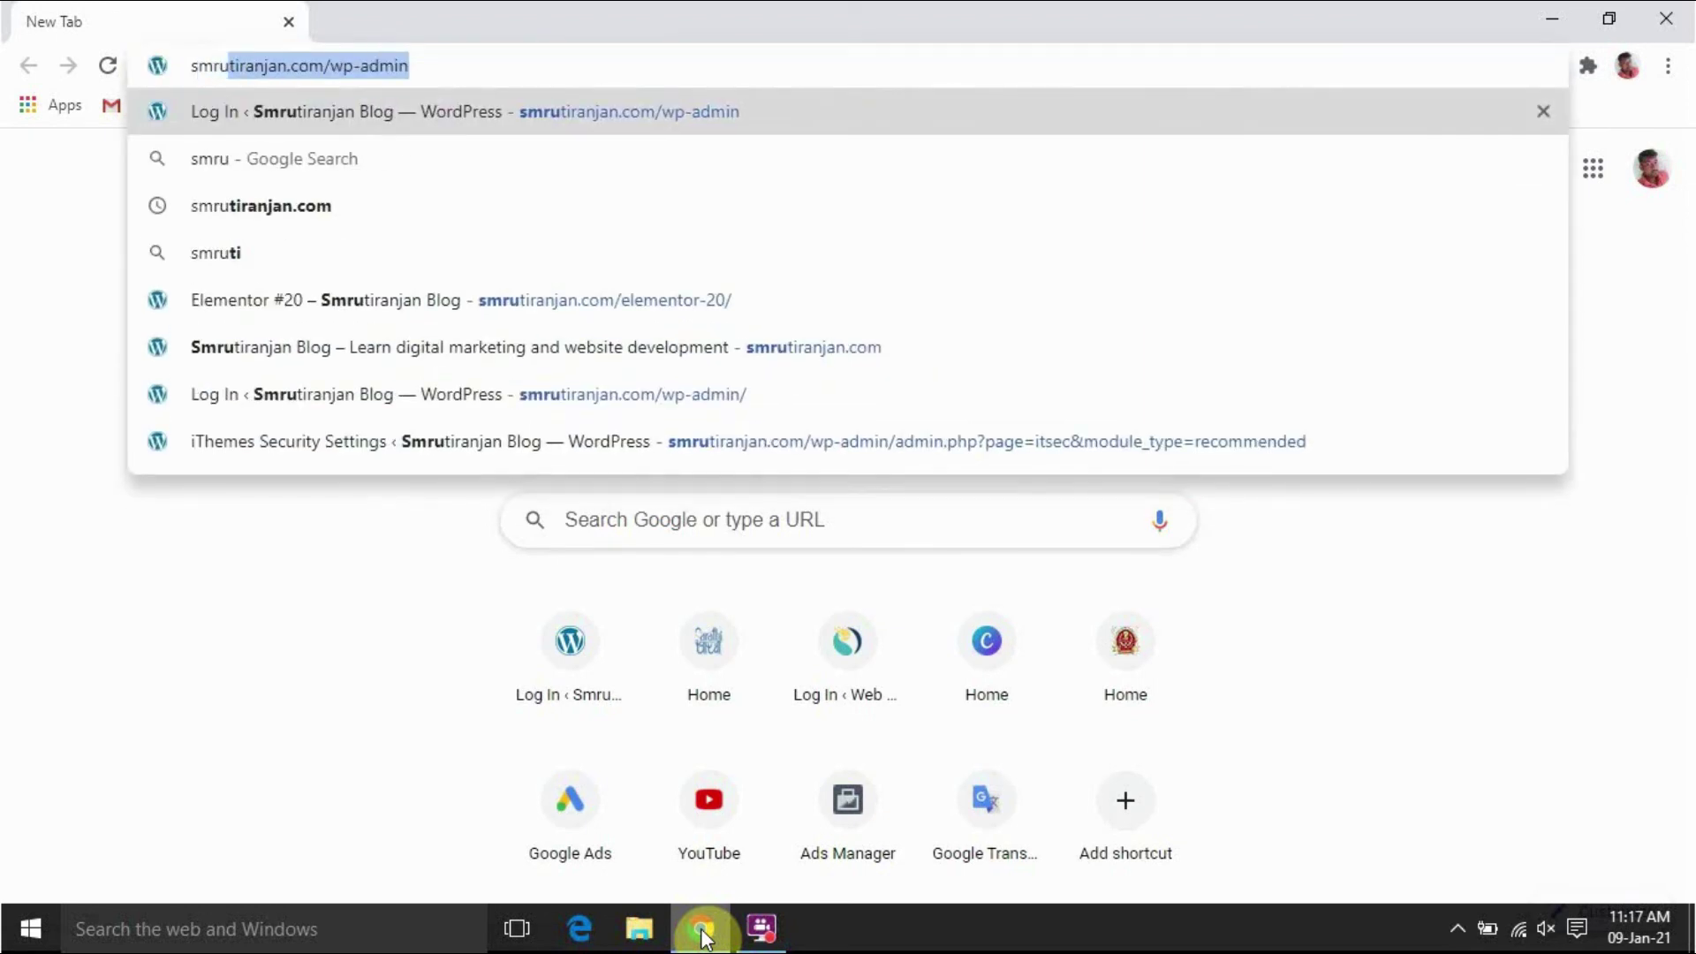
key(Return)
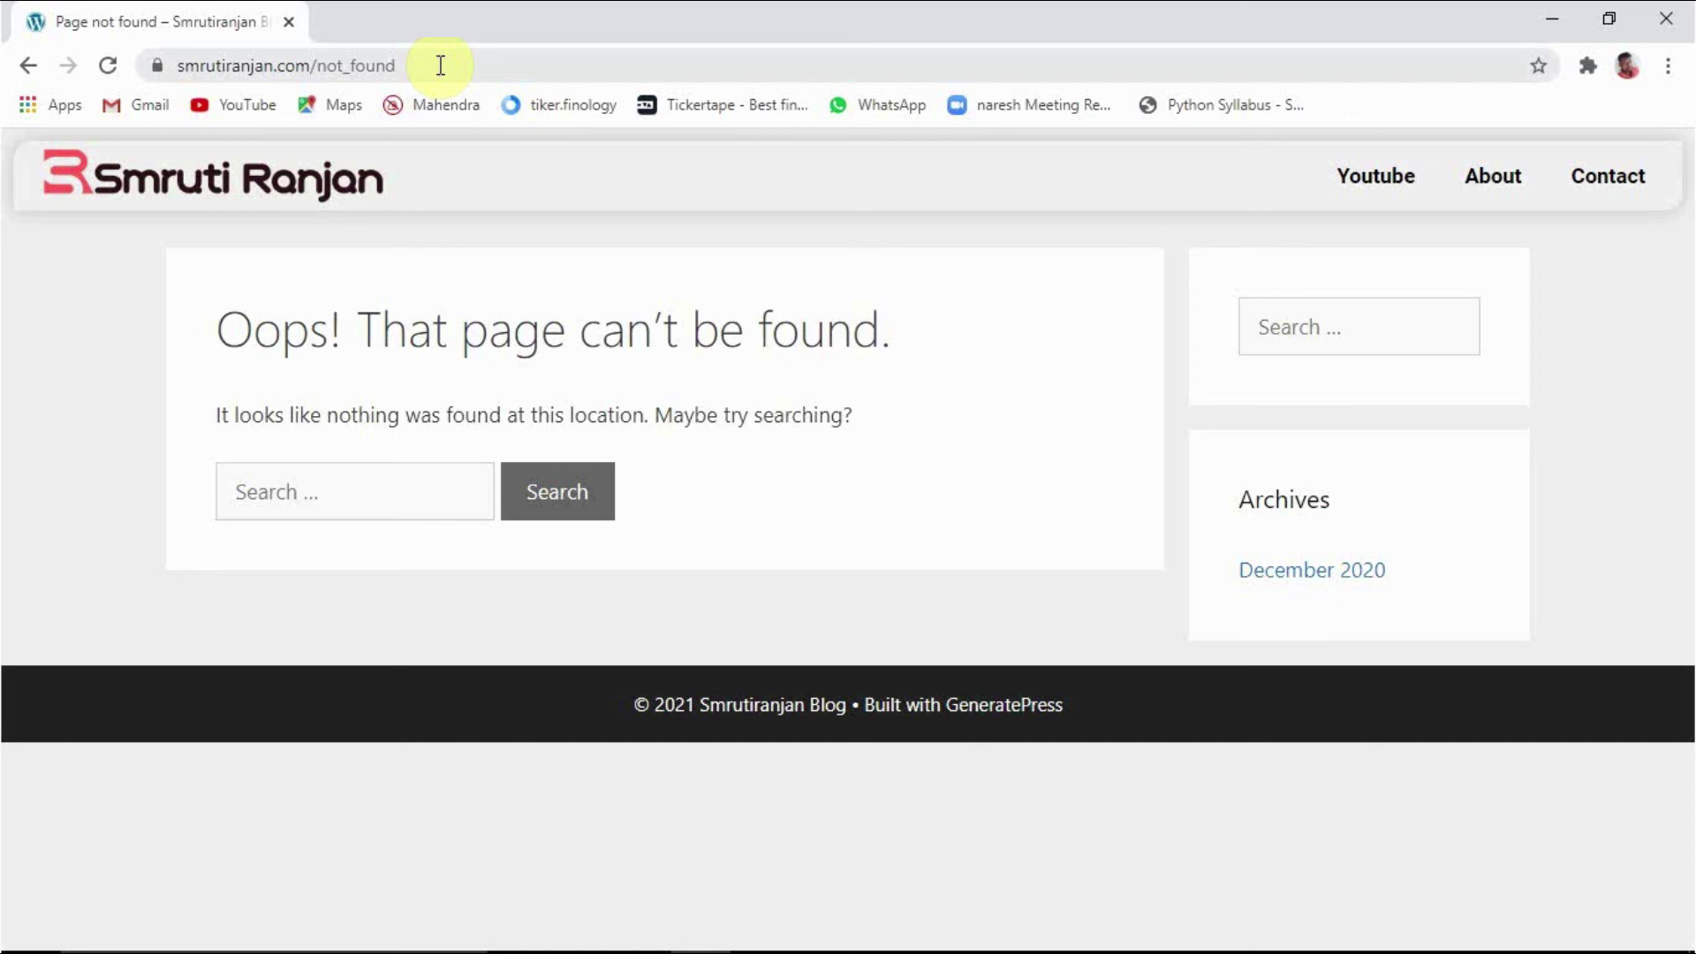
click(440, 66)
click(440, 65)
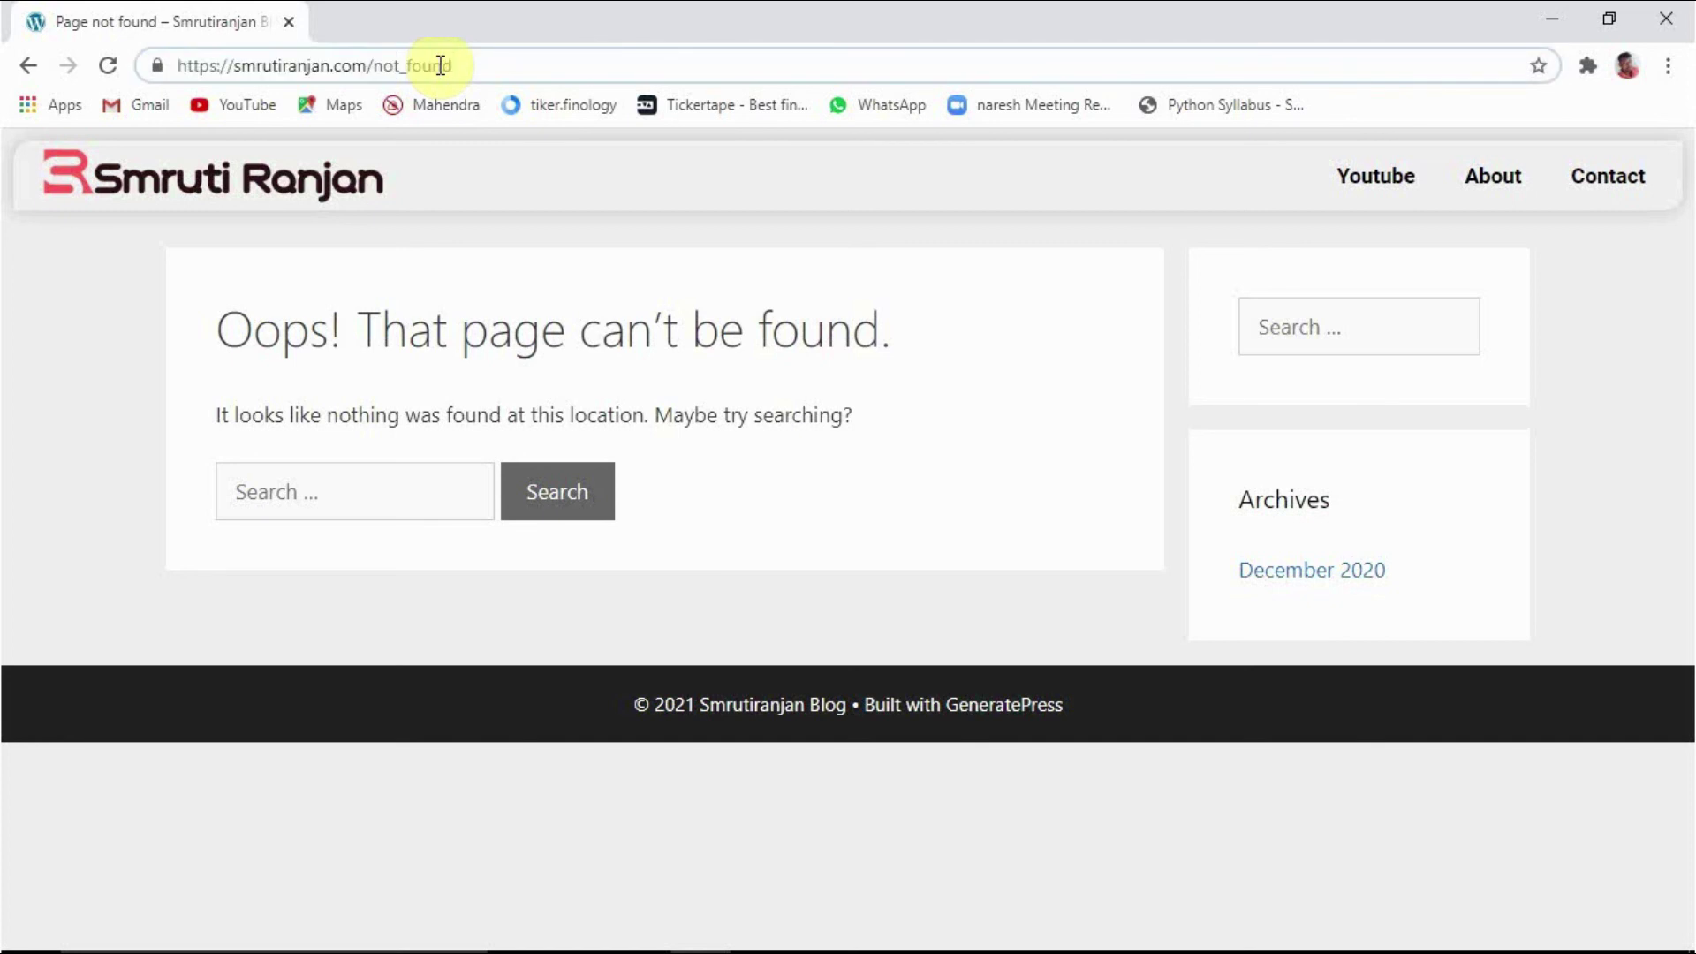
key(BackSpace)
key(BackSpace)
key(BackSpace)
key(BackSpace)
key(BackSpace)
key(BackSpace)
key(BackSpace)
key(BackSpace)
key(BackSpace)
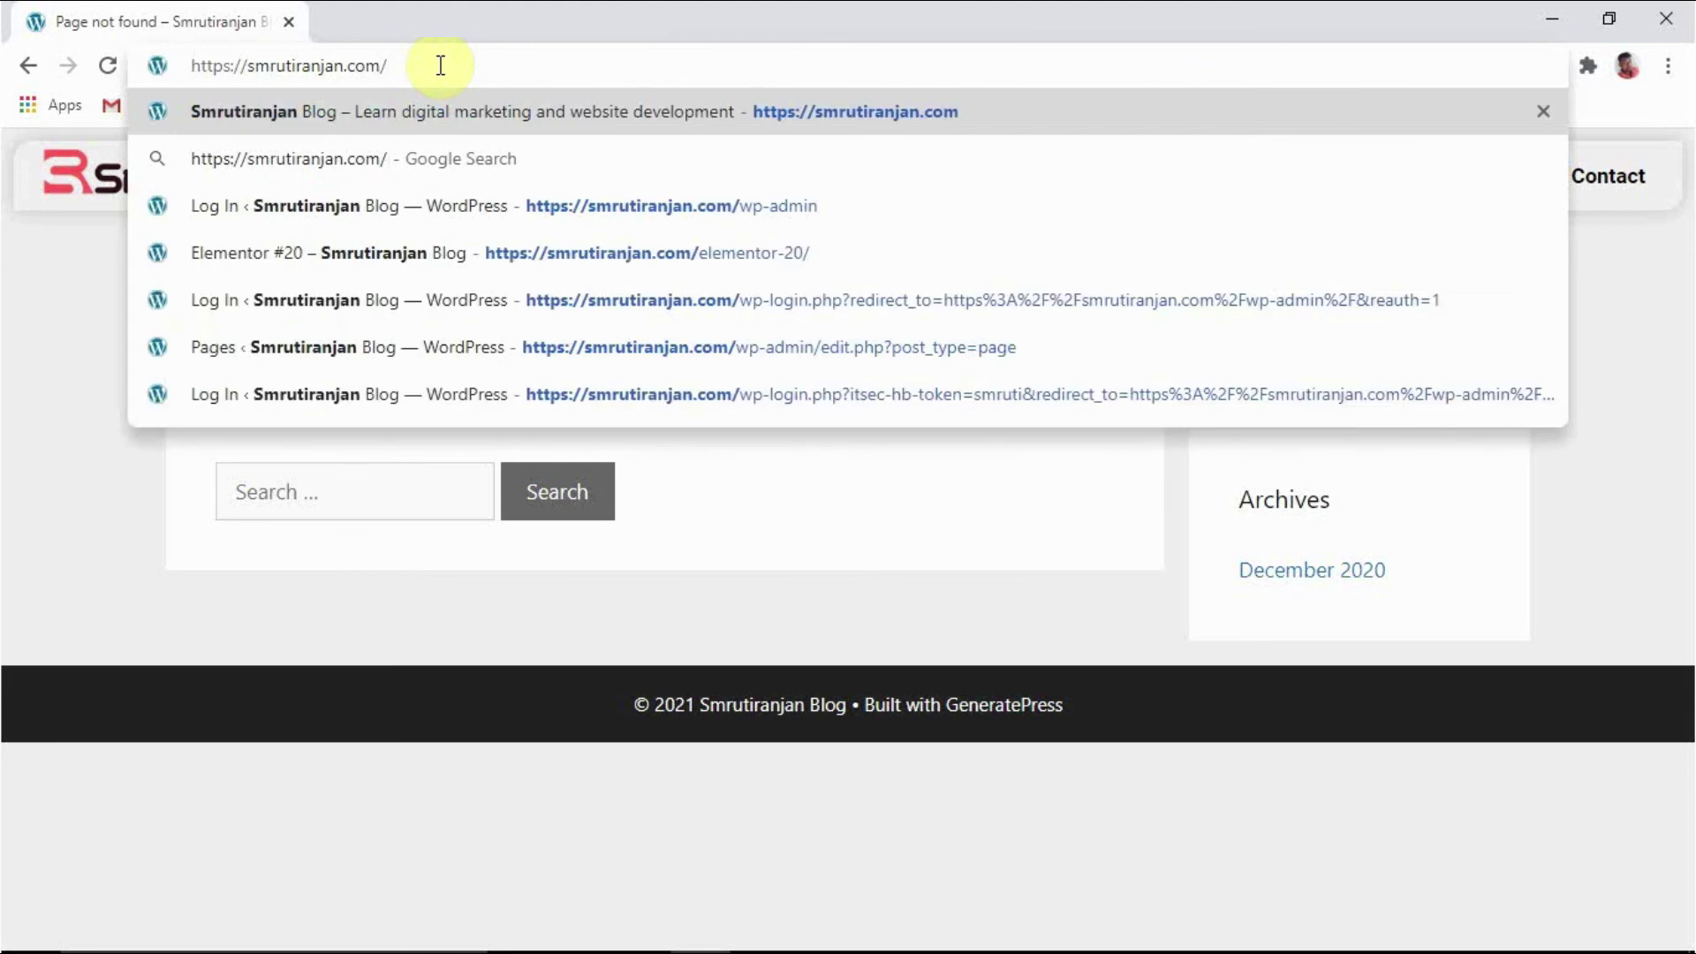
text(smruti)
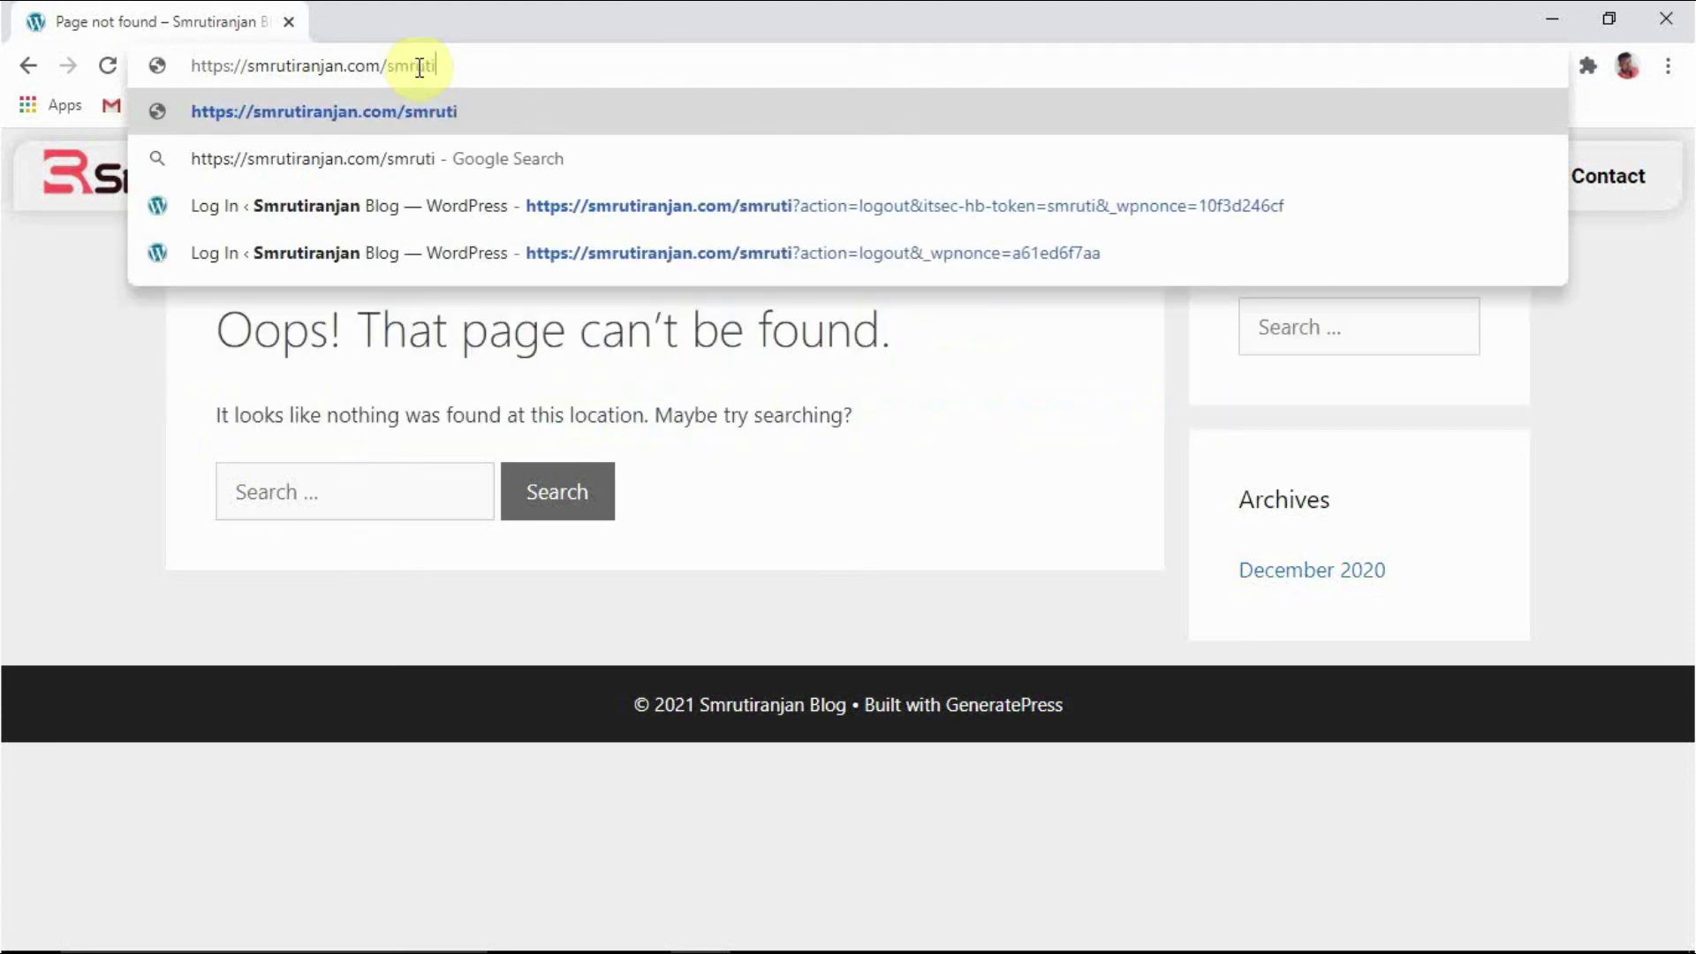
key(Return)
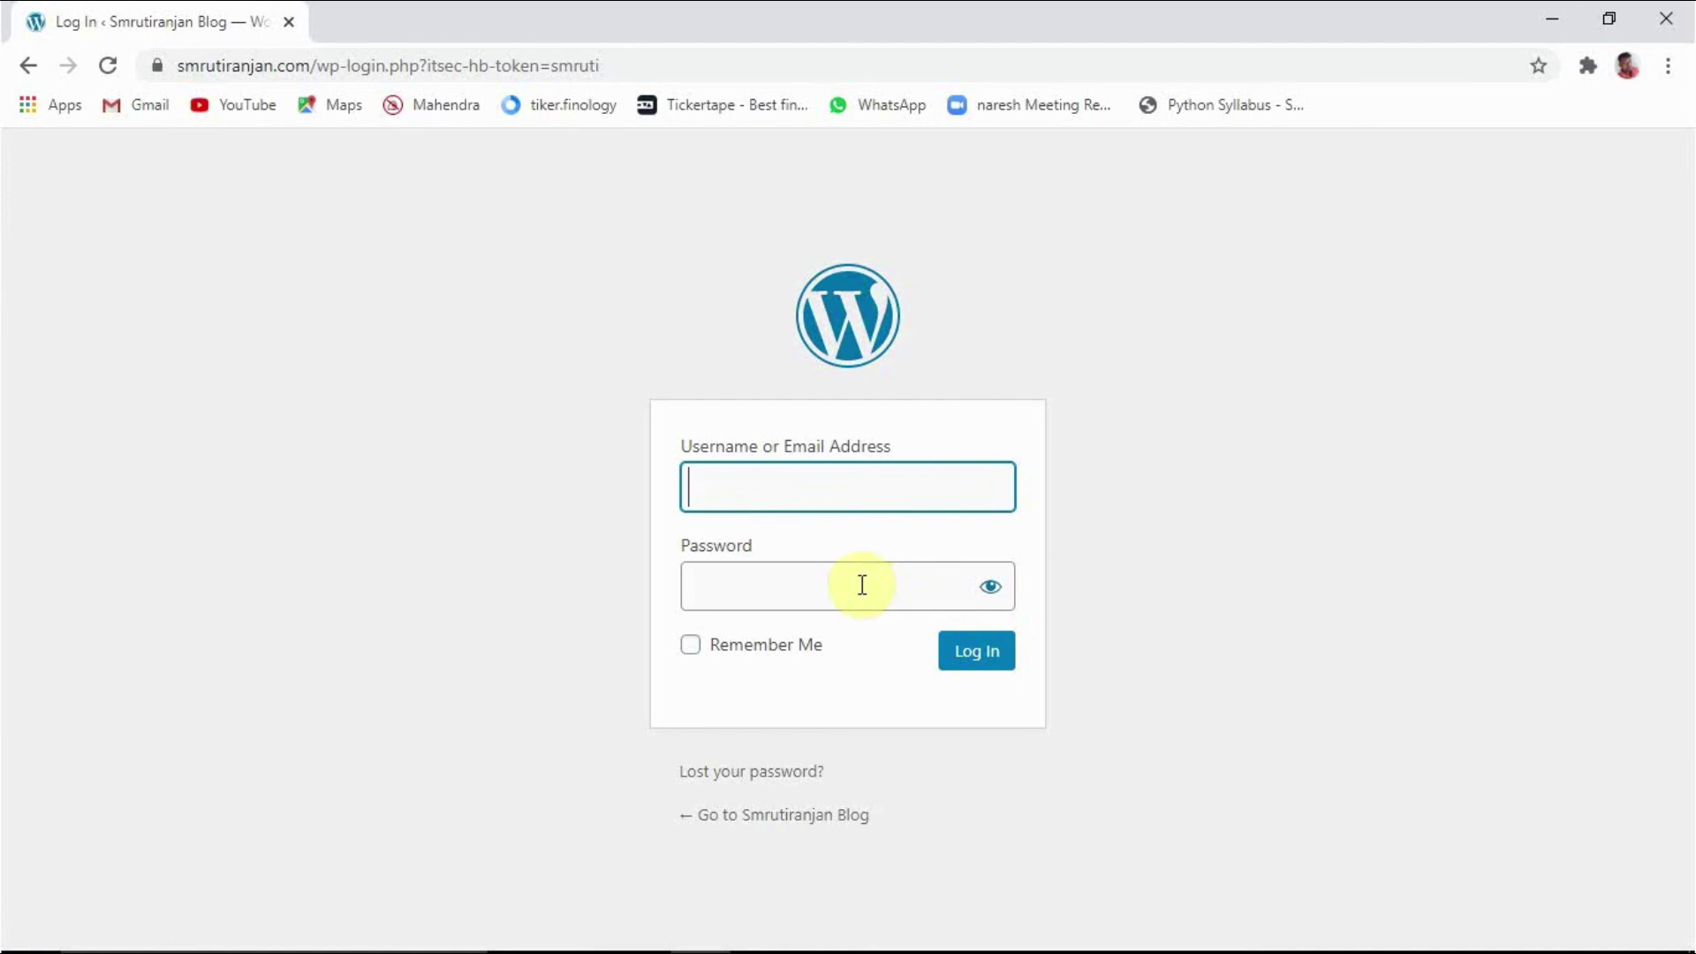
Step: Log in at the smruti page with the saved autofill username and the pasted account password
click(772, 483)
click(737, 558)
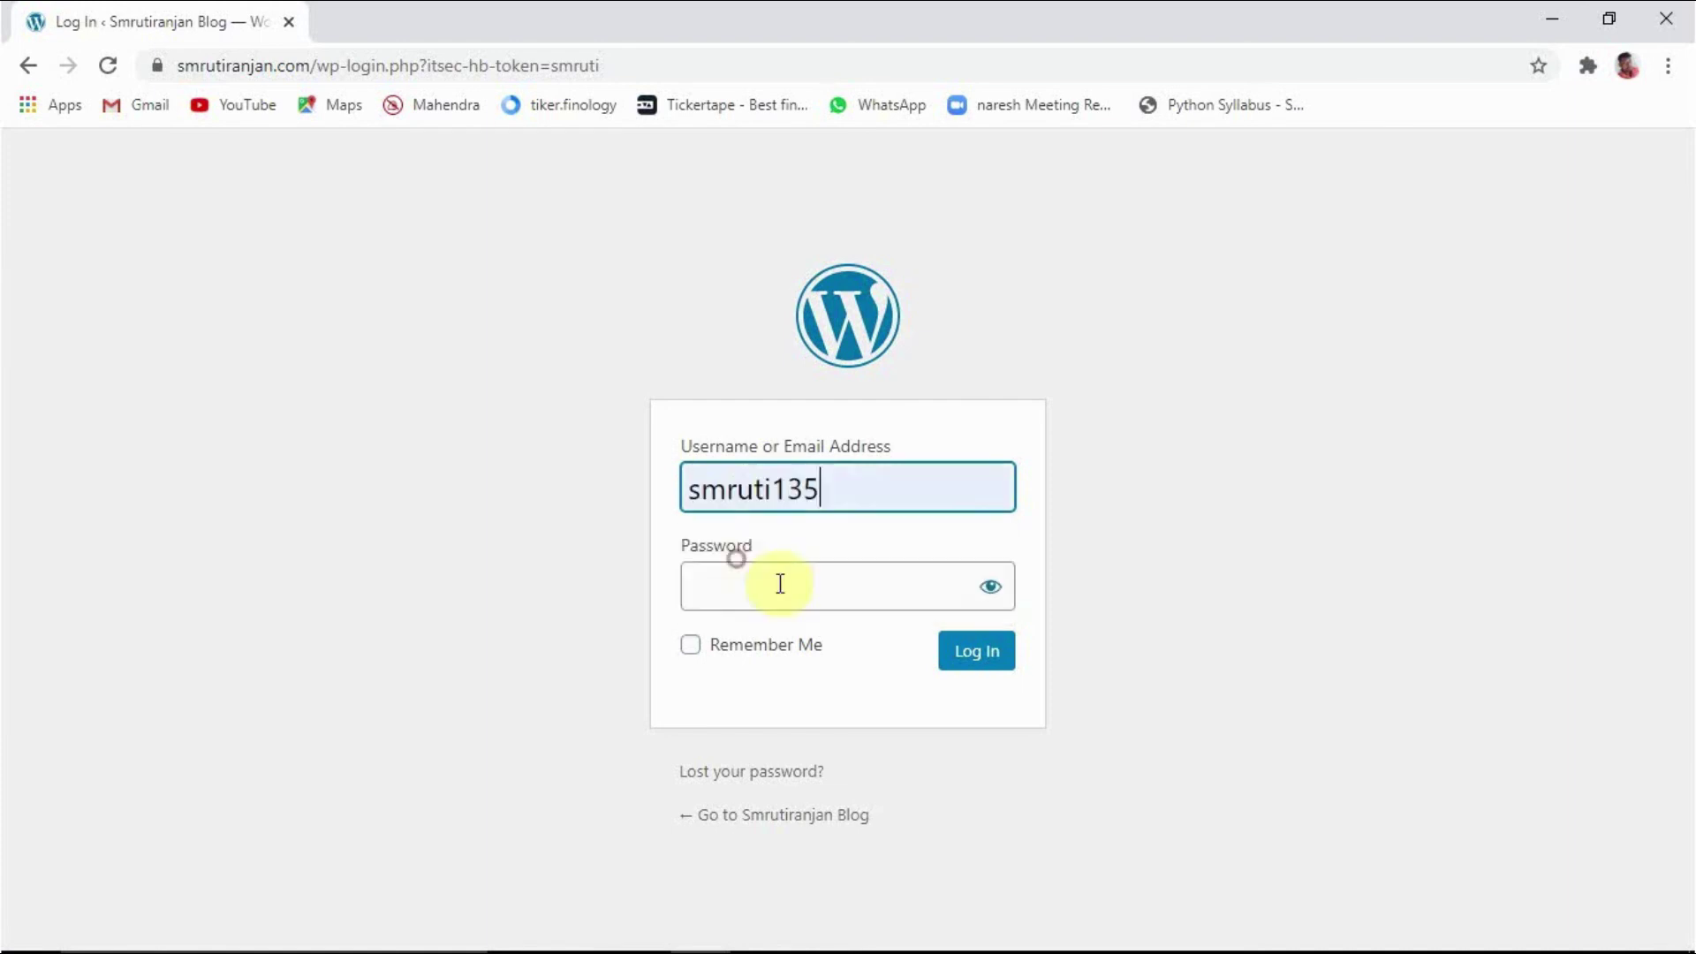
click(797, 576)
key(ctrl+v)
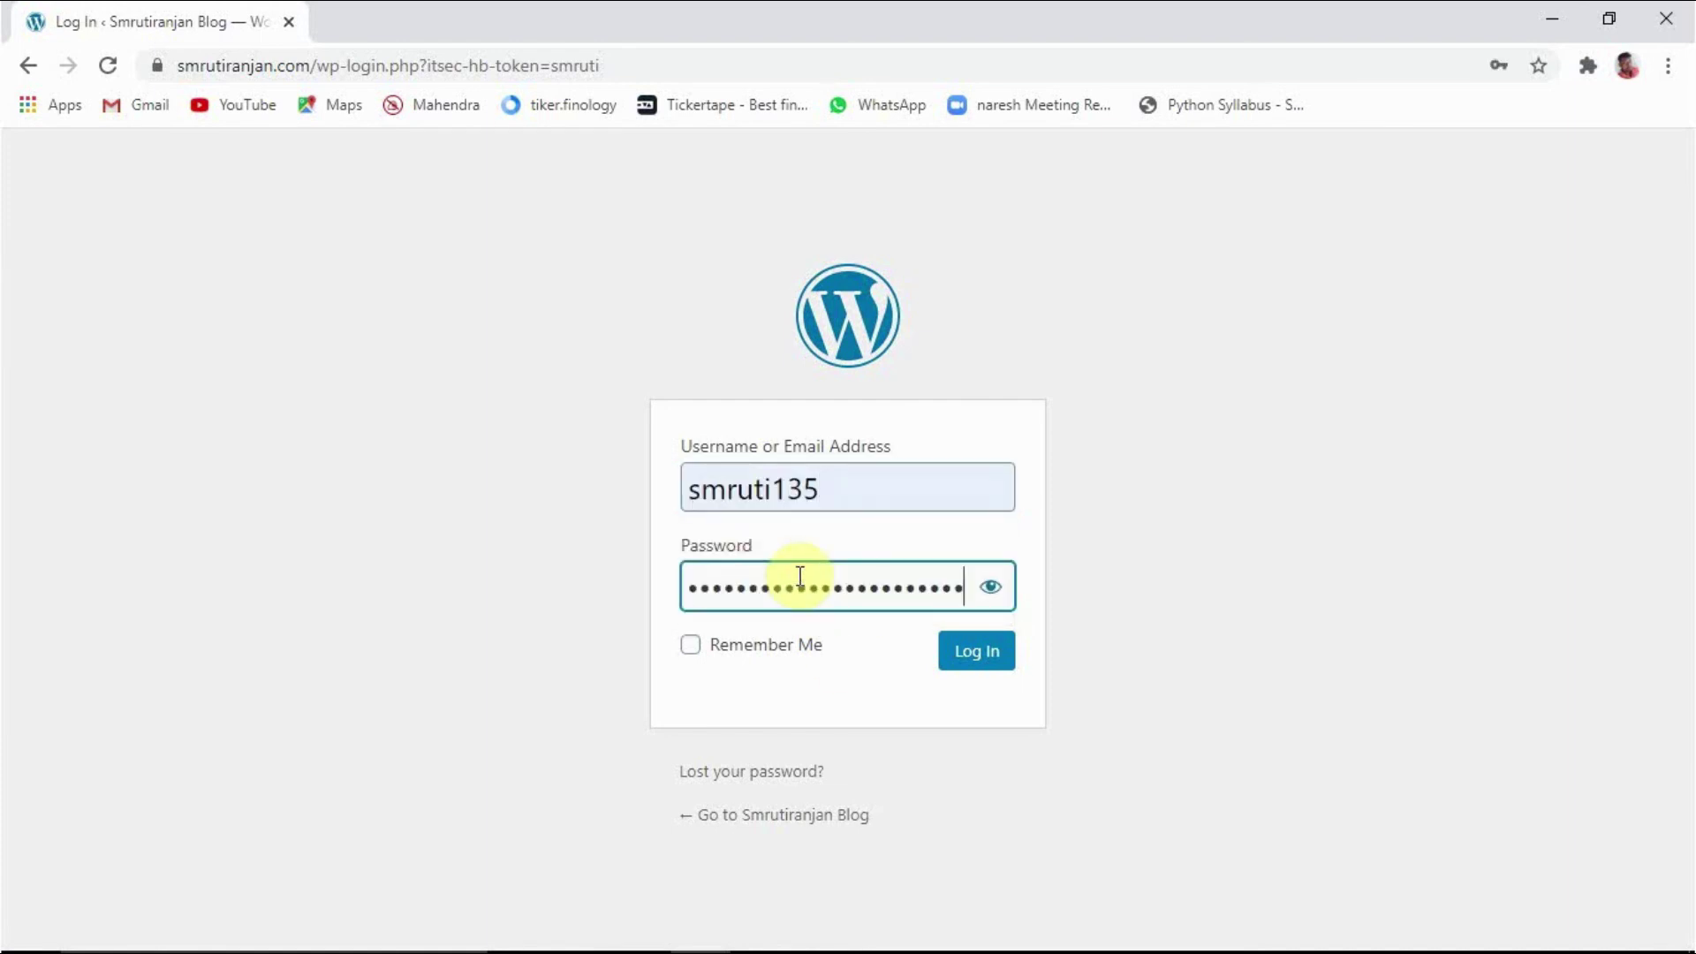
click(979, 658)
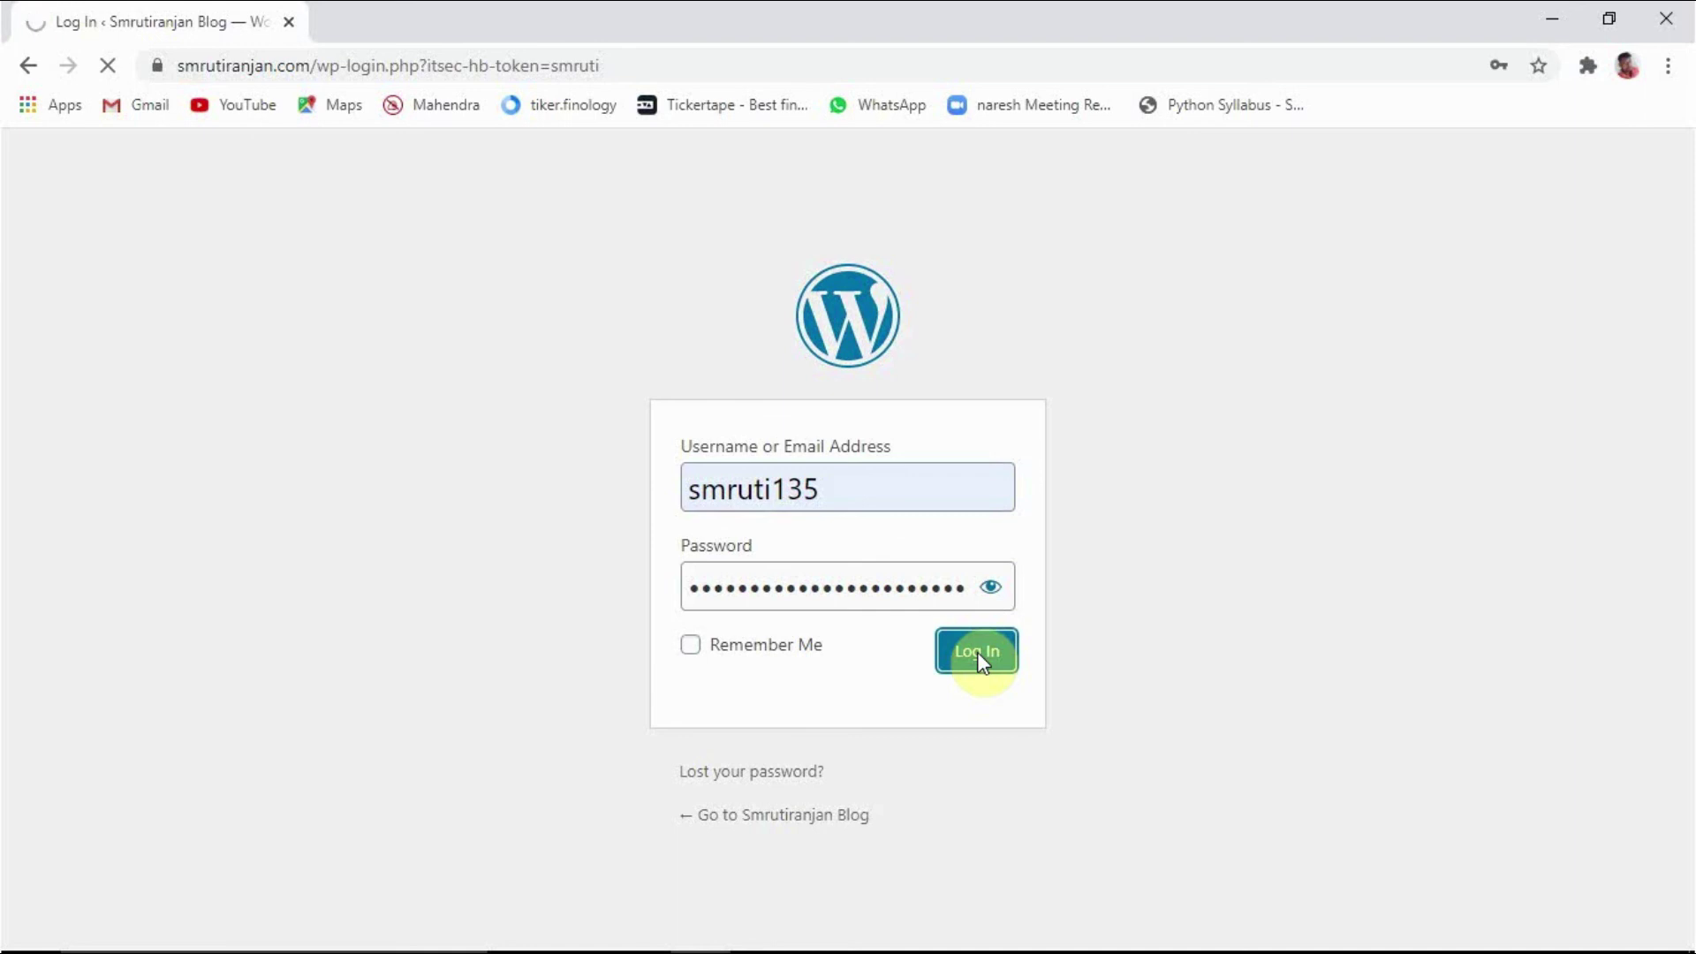